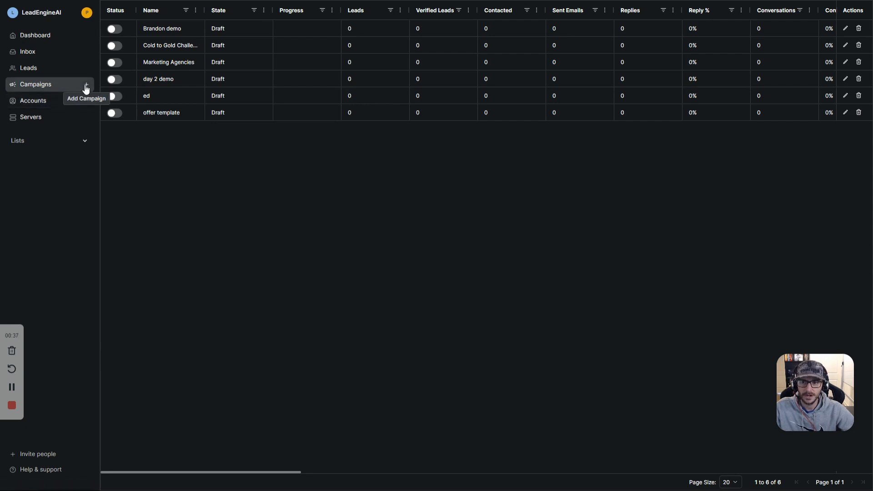
Step: Create a new campaign named 'demo campaign' and highlight the Conversion Optimization heading
{"action": "left_click", "coordinate": [86, 87]}
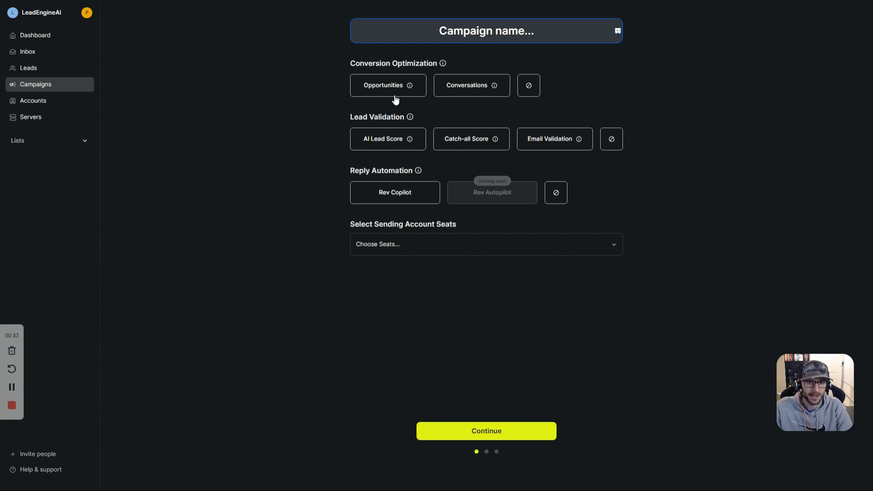
{"action": "type", "text": "d"}
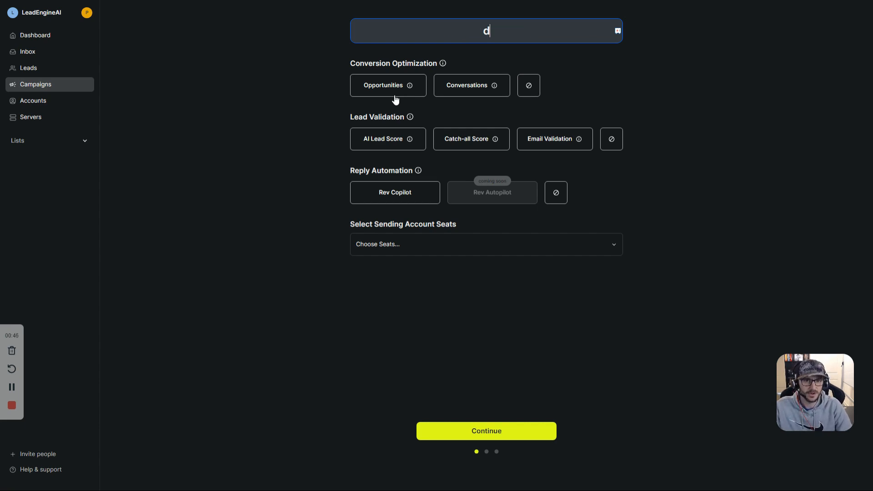
{"action": "type", "text": "emo campaign"}
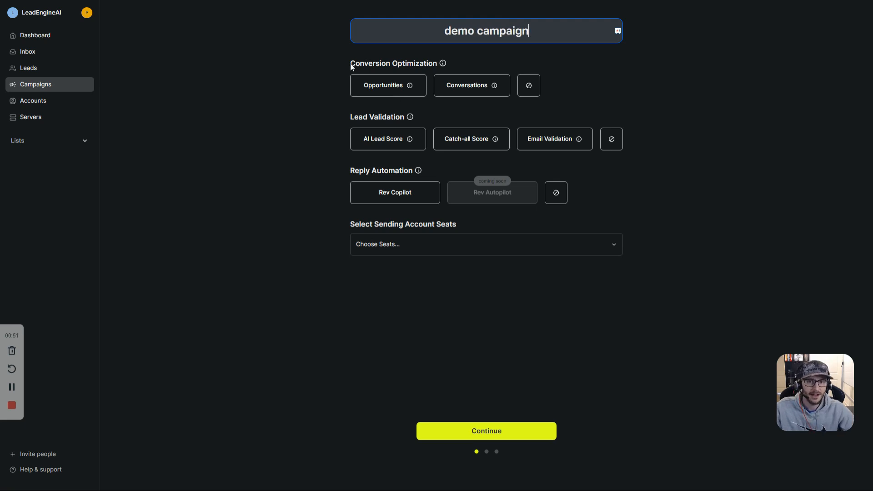
{"action": "left_click_drag", "start_coordinate": [351, 64], "coordinate": [443, 65]}
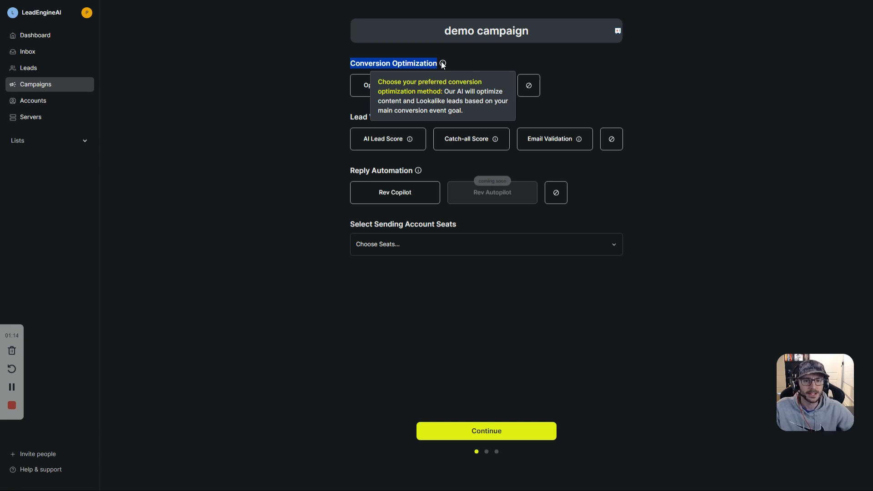
Step: Pick Conversations first, then switch the conversion optimization goal to Opportunities
{"action": "left_click", "coordinate": [425, 64]}
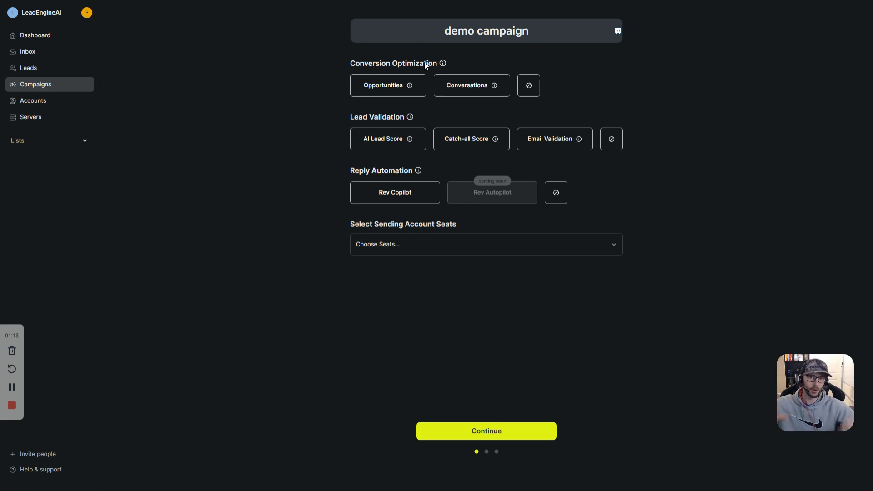
{"action": "left_click", "coordinate": [475, 94]}
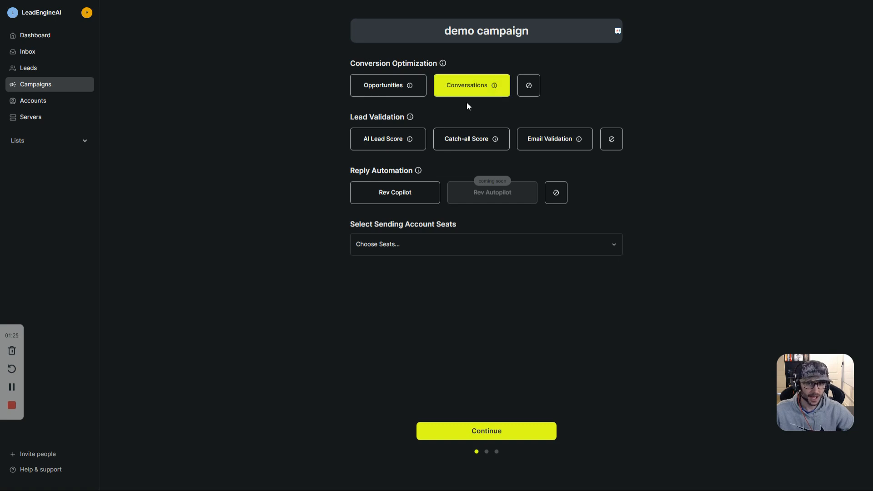
{"action": "left_click", "coordinate": [397, 94]}
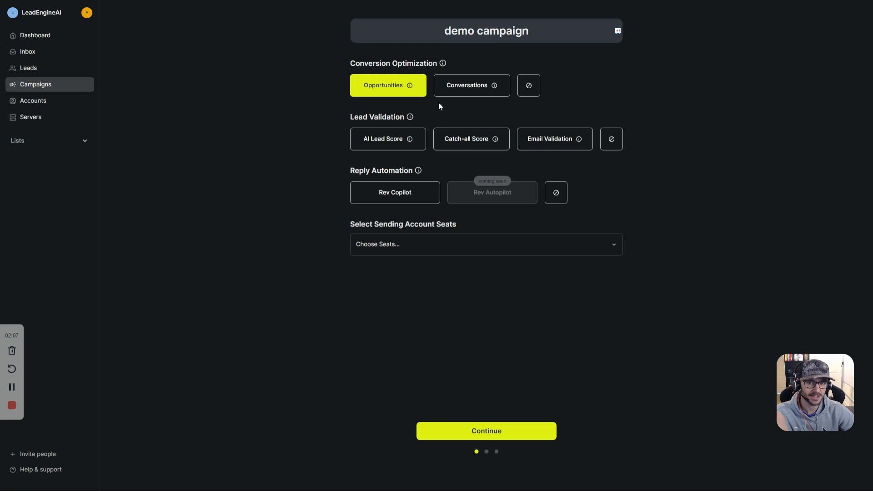
Step: Highlight the Lead Validation heading, then enable Email Validation and Catch-all Score
{"action": "left_click_drag", "start_coordinate": [350, 117], "coordinate": [388, 118]}
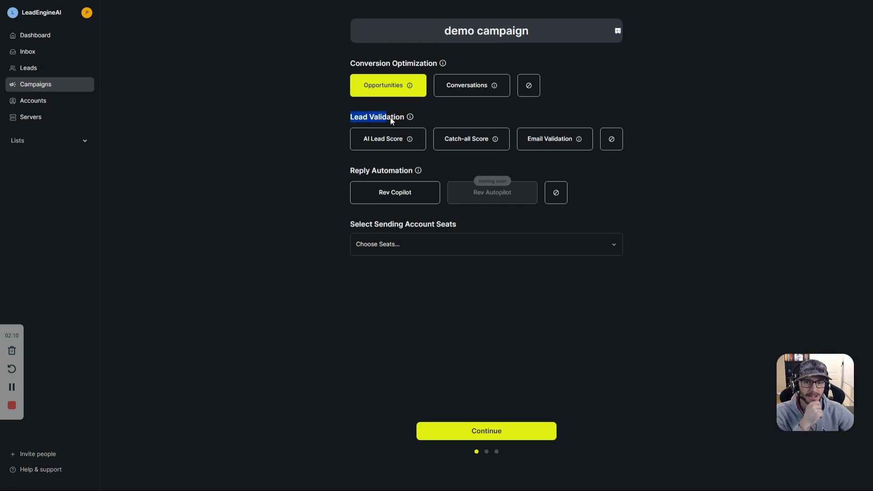
{"action": "mouse_move", "coordinate": [409, 119]}
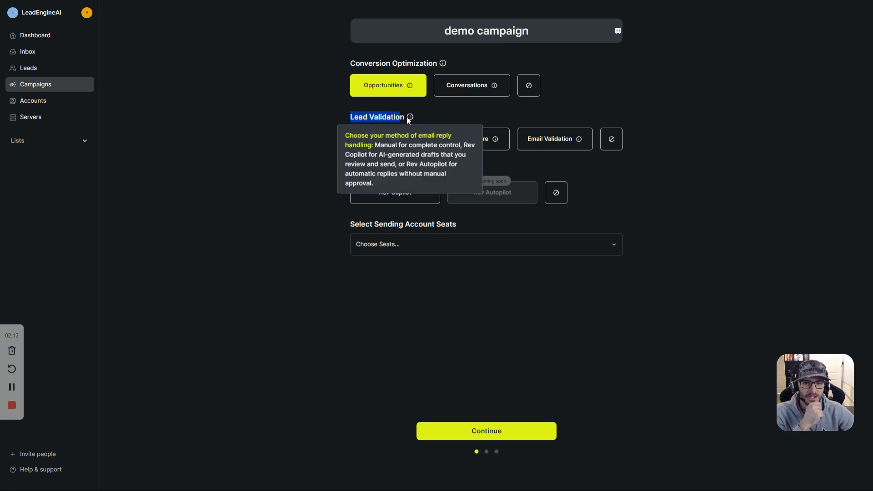
{"action": "left_click", "coordinate": [391, 119]}
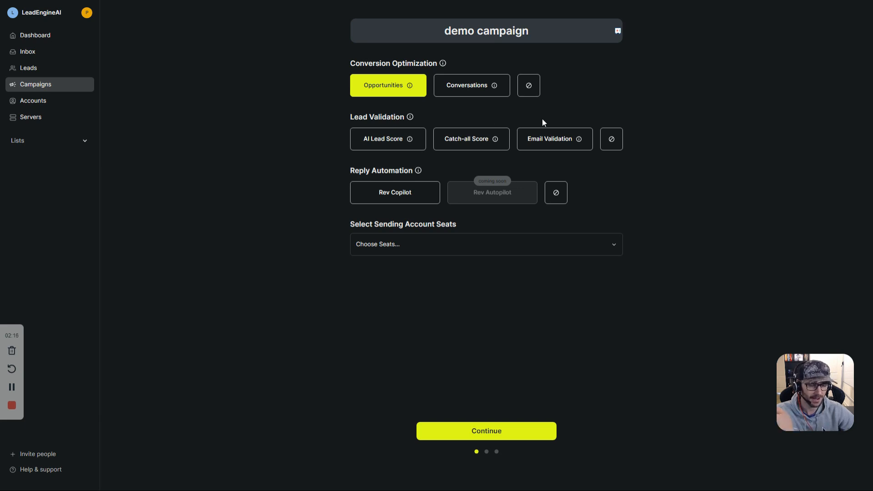
{"action": "left_click", "coordinate": [555, 145]}
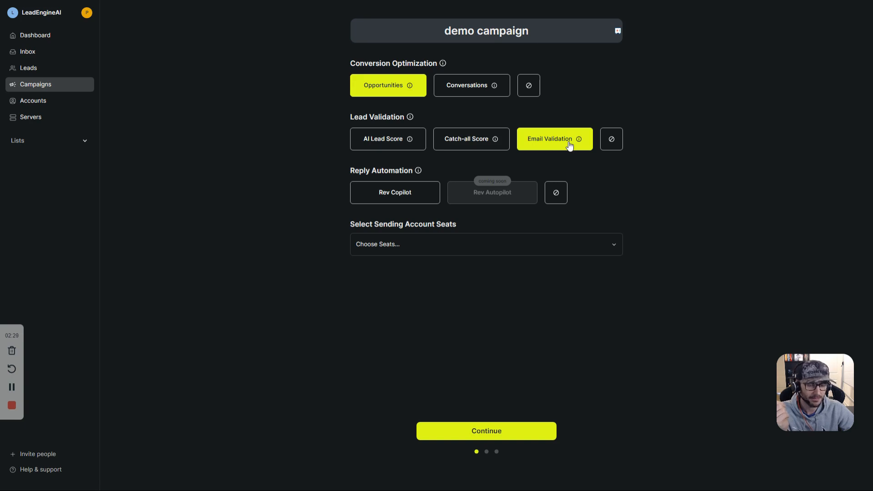
{"action": "left_click", "coordinate": [460, 145]}
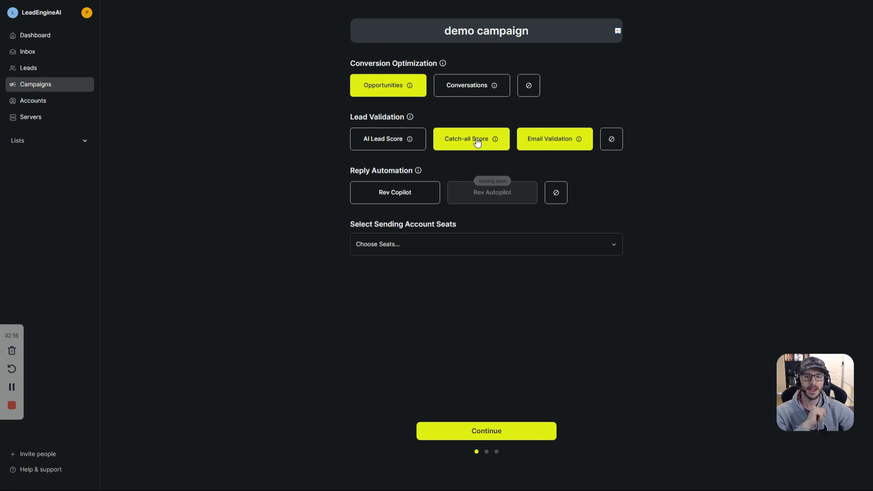
Step: Enable AI Lead Score, then highlight and deselect the Lead Validation heading
{"action": "left_click", "coordinate": [388, 147]}
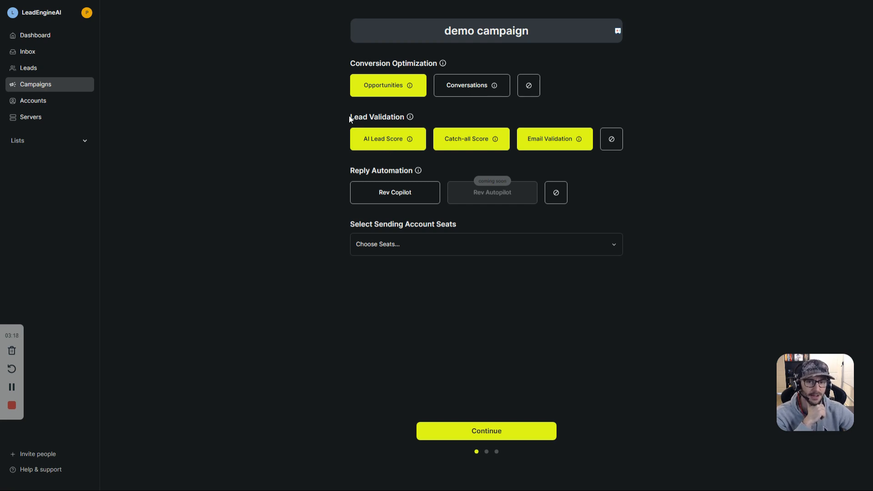
{"action": "triple_click", "coordinate": [393, 117]}
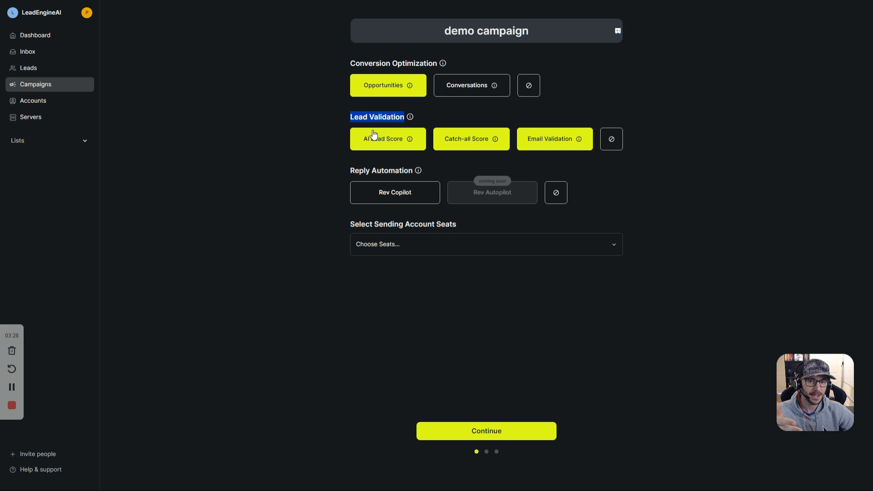
{"action": "left_click", "coordinate": [374, 123]}
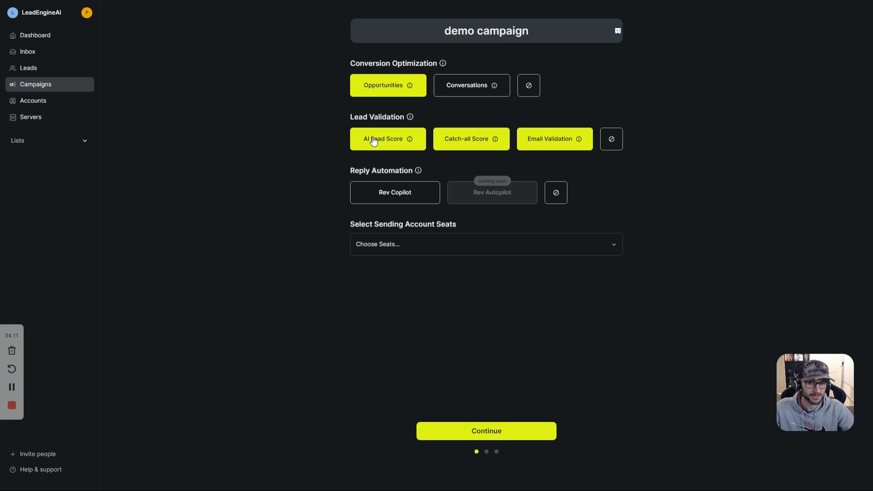
Step: Highlight the Reply Automation heading and select Rev Copilot for handling replies
{"action": "triple_click", "coordinate": [395, 171]}
{"action": "left_click", "coordinate": [390, 193]}
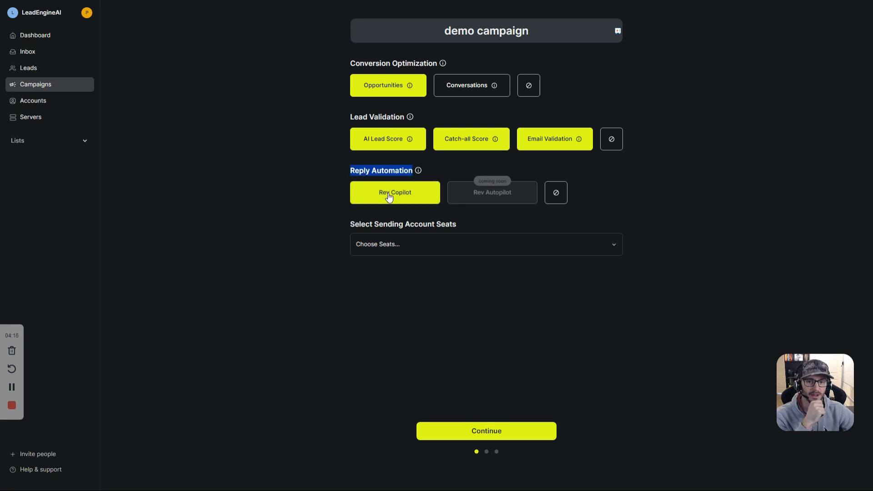
{"action": "left_click", "coordinate": [382, 178]}
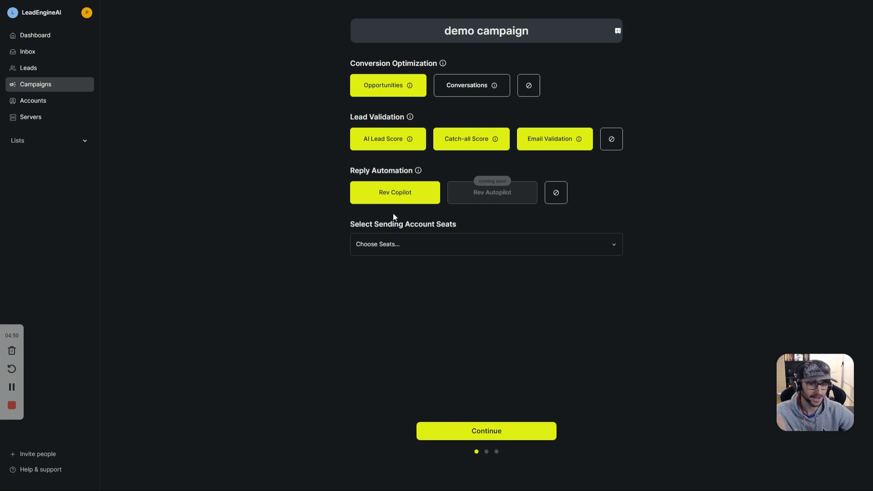
Step: Choose Seat 1 and Seat 2 as sending seats and continue to the sequence editor
{"action": "left_click", "coordinate": [391, 242]}
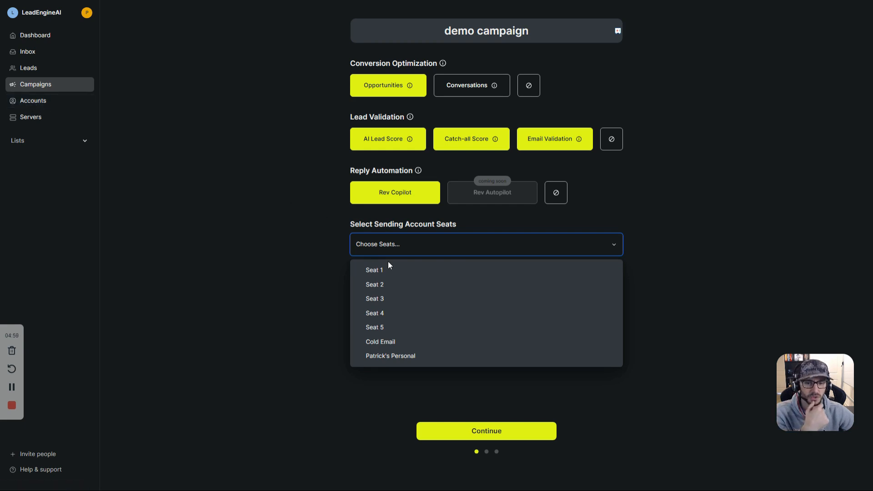
{"action": "left_click", "coordinate": [382, 272]}
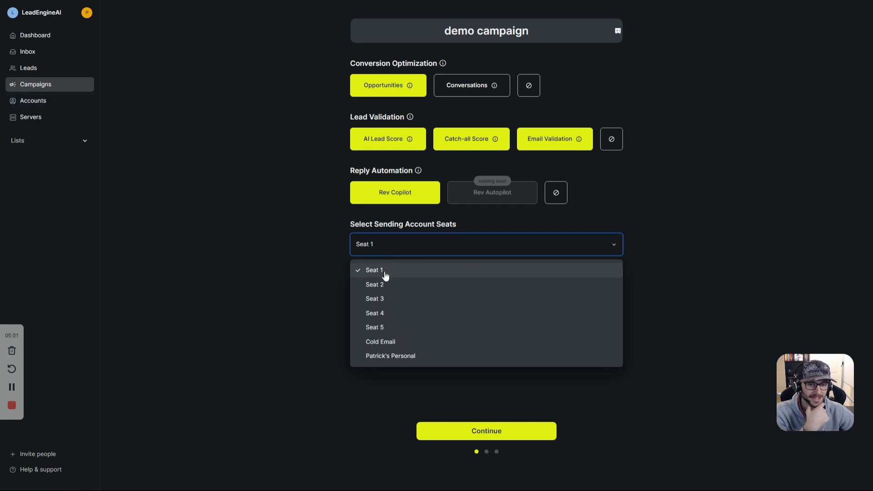
{"action": "left_click", "coordinate": [390, 285]}
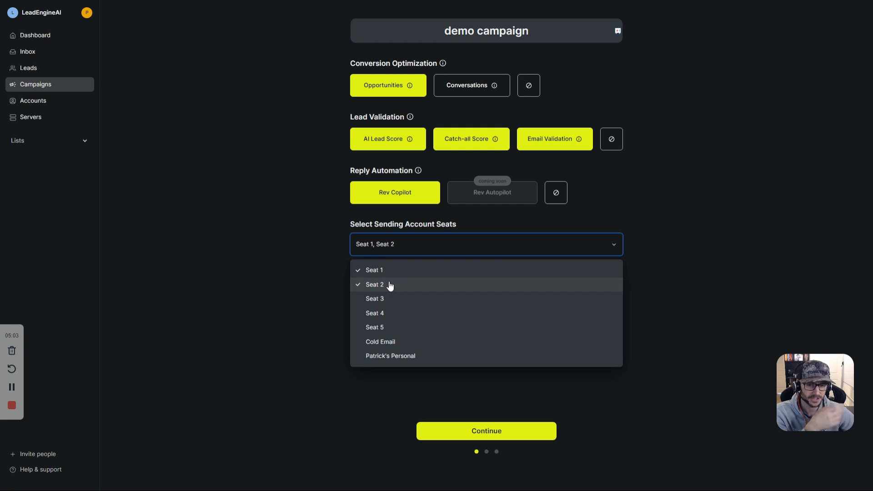
{"action": "left_click", "coordinate": [389, 341]}
{"action": "left_click", "coordinate": [389, 357]}
{"action": "left_click", "coordinate": [391, 343]}
{"action": "left_click", "coordinate": [390, 356]}
{"action": "left_click", "coordinate": [460, 395]}
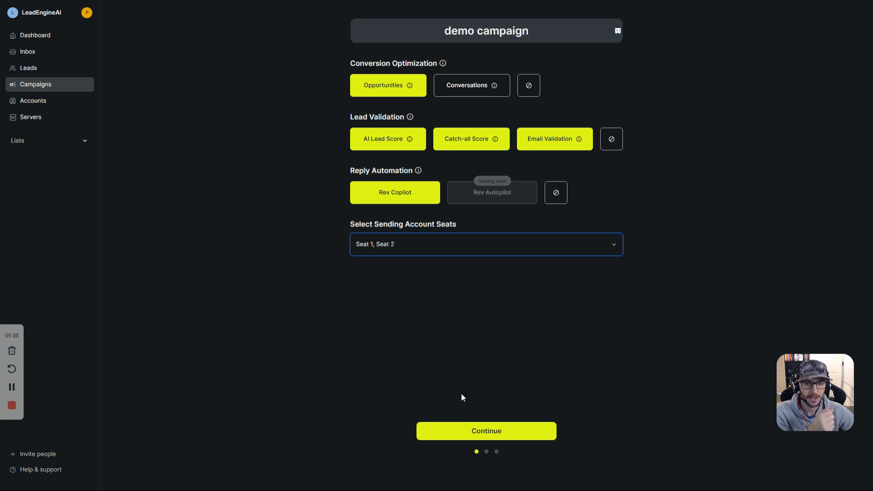
{"action": "left_click", "coordinate": [461, 431]}
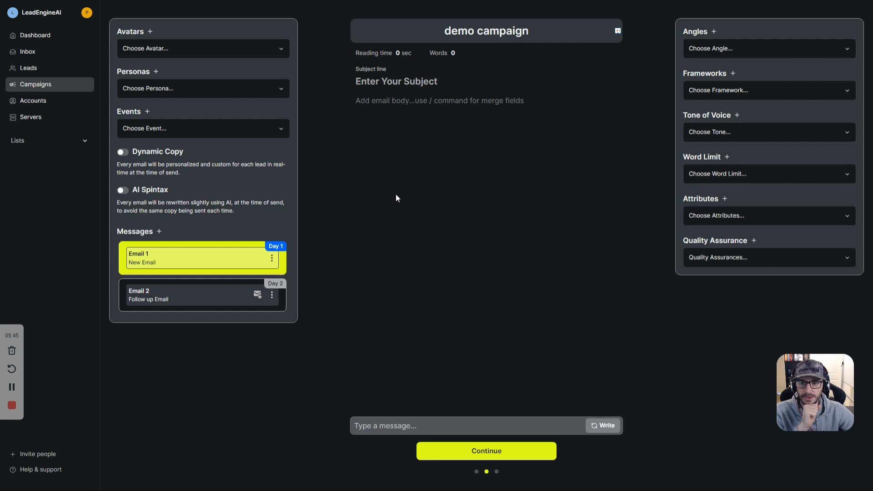
Step: Add, duplicate and delete emails until the sequence holds three emails
{"action": "left_click", "coordinate": [368, 199]}
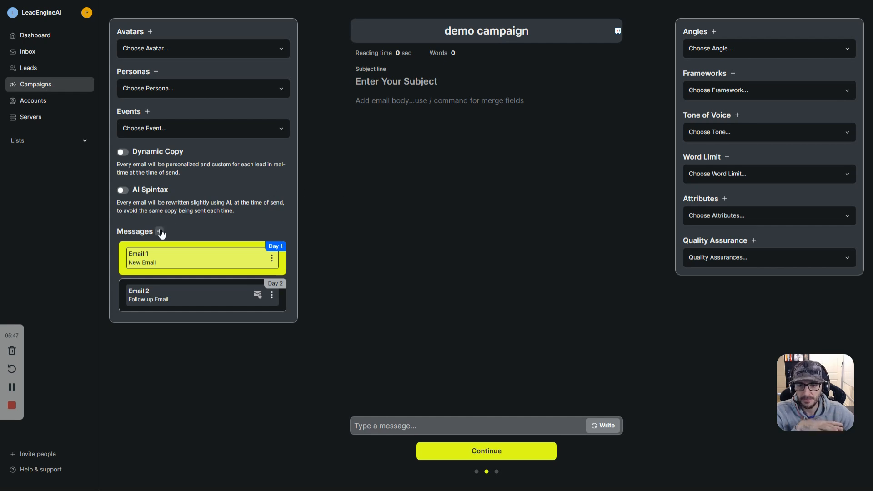
{"action": "left_click", "coordinate": [160, 232]}
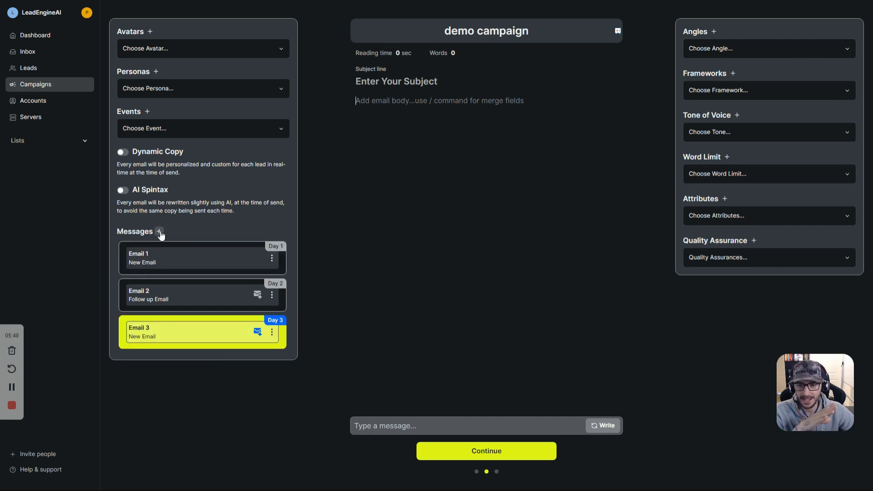
{"action": "left_click", "coordinate": [160, 232]}
{"action": "scroll", "coordinate": [269, 364], "scroll_direction": "down", "scroll_amount": 1}
{"action": "left_click", "coordinate": [270, 357]}
{"action": "left_click", "coordinate": [290, 405]}
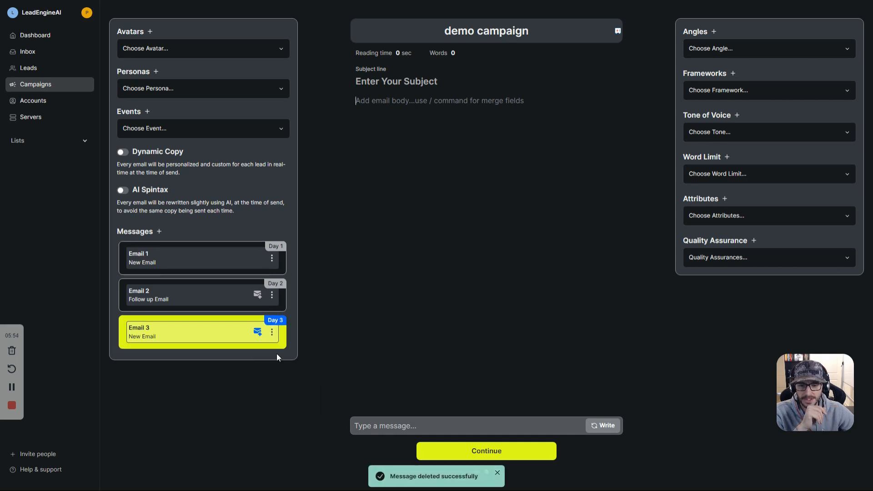
{"action": "left_click", "coordinate": [272, 332]}
{"action": "left_click", "coordinate": [289, 368]}
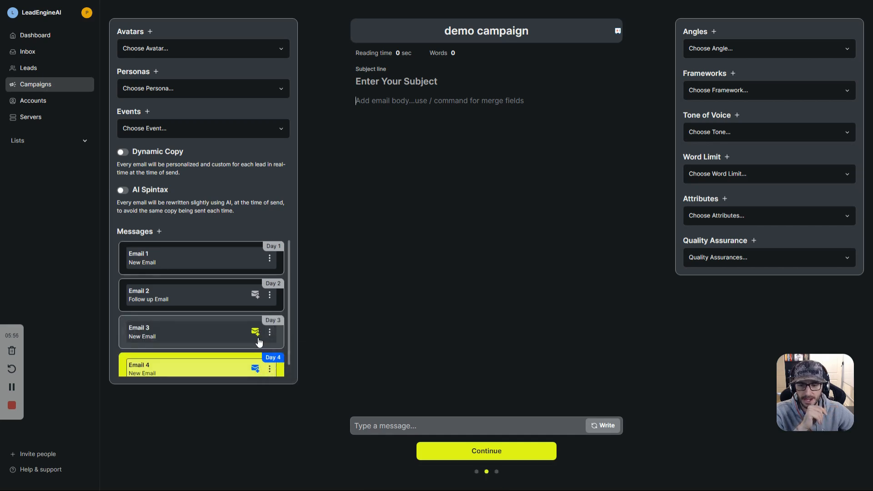
{"action": "left_click", "coordinate": [270, 357]}
{"action": "left_click", "coordinate": [291, 406]}
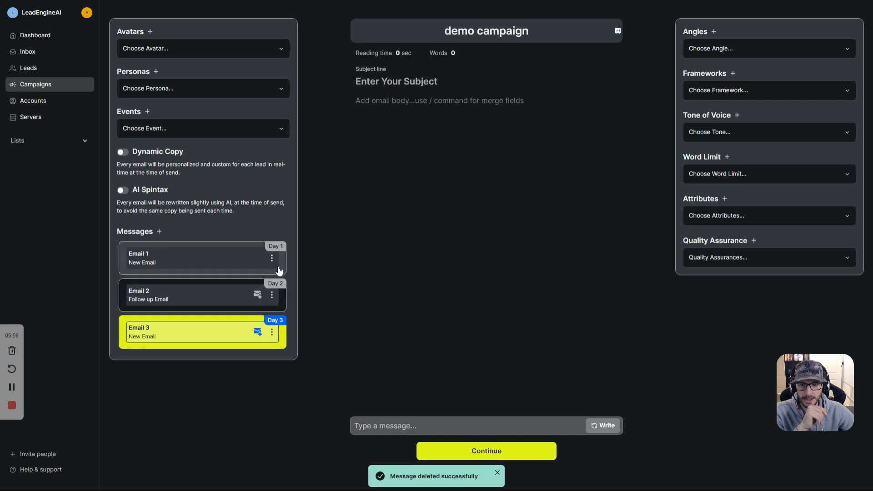
Step: Schedule Email 2 for day 3 and Email 3 for day 5
{"action": "left_click", "coordinate": [279, 283]}
{"action": "double_click", "coordinate": [280, 285]}
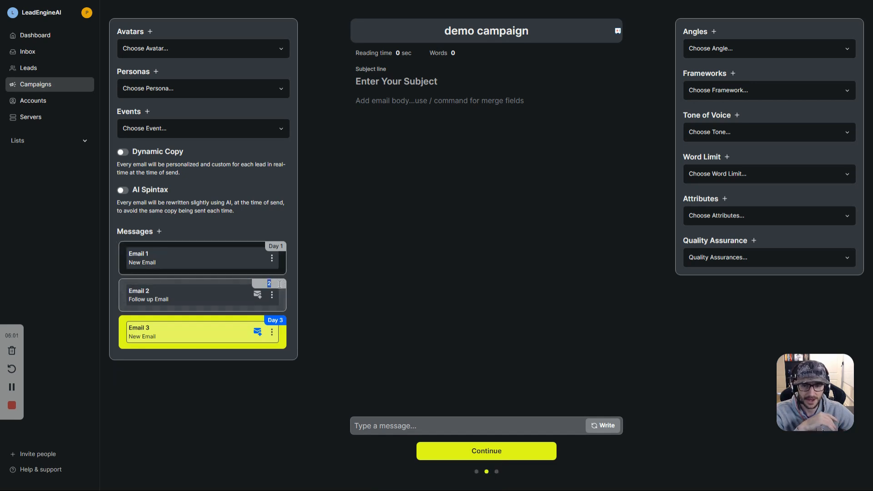
{"action": "type", "text": "3"}
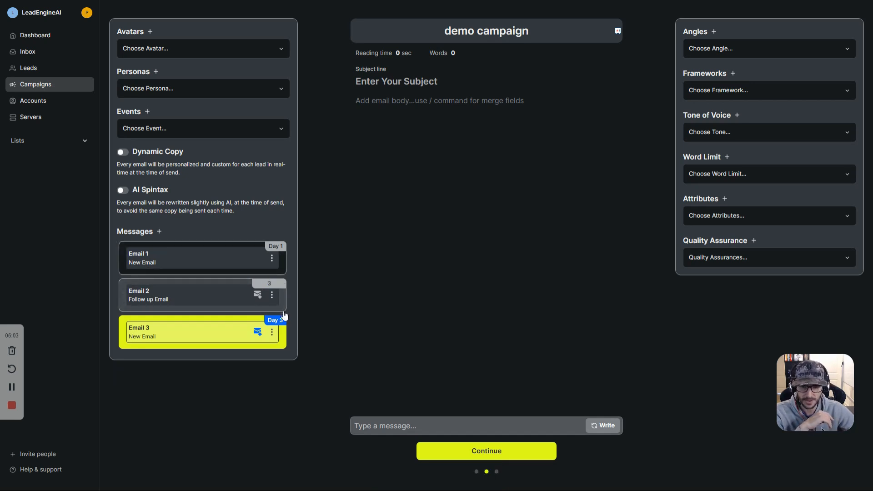
{"action": "left_click", "coordinate": [278, 321]}
{"action": "double_click", "coordinate": [275, 321]}
{"action": "type", "text": "5"}
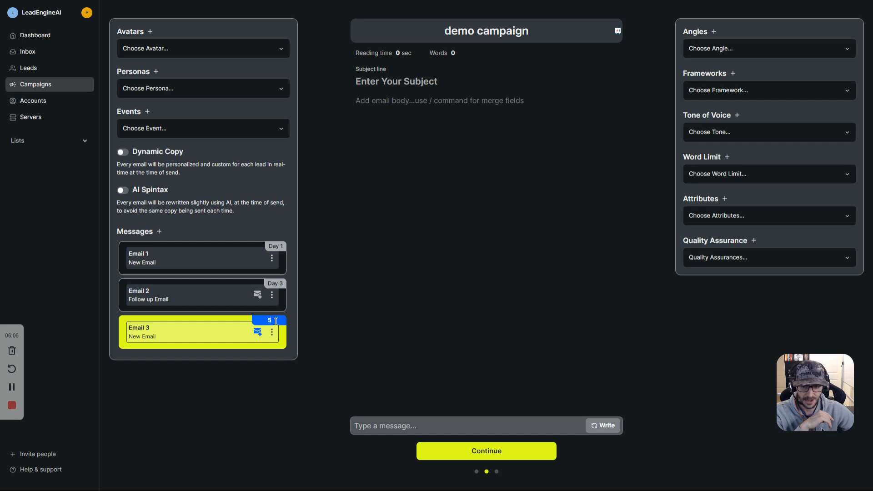
{"action": "left_click", "coordinate": [275, 229]}
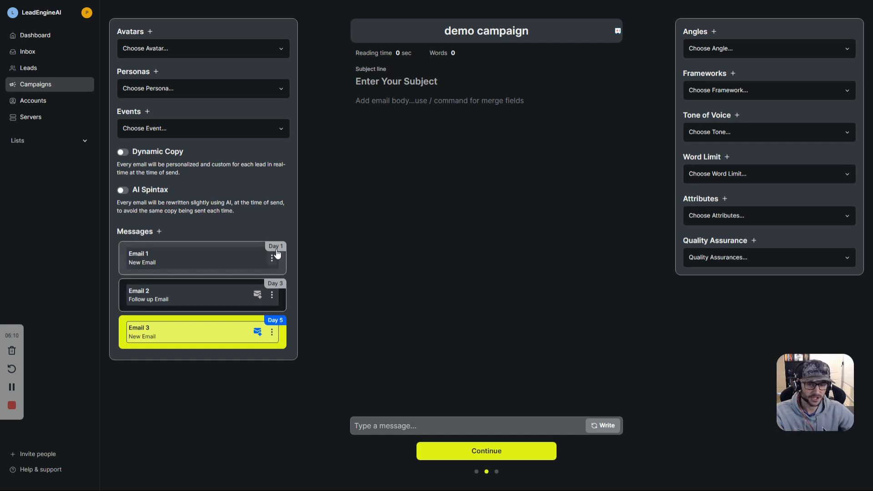
Step: Delete Email 3 and split Email 1 into A/B test variants
{"action": "left_click", "coordinate": [272, 336]}
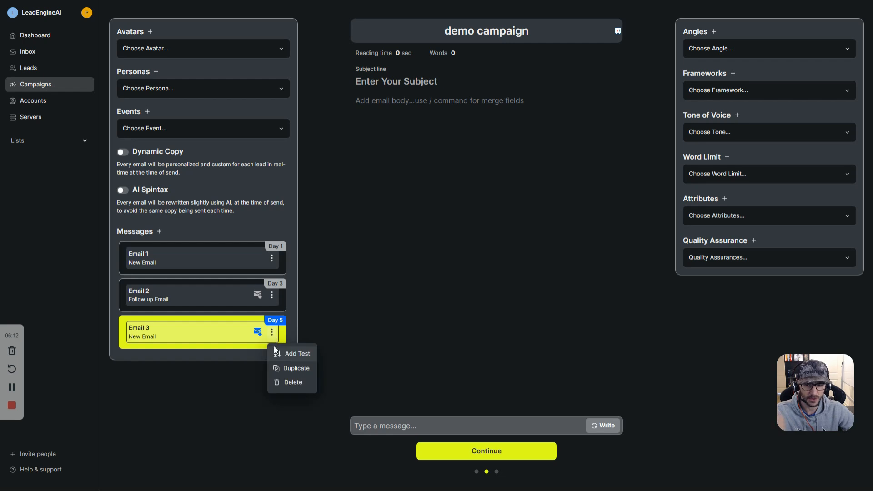
{"action": "left_click", "coordinate": [285, 383]}
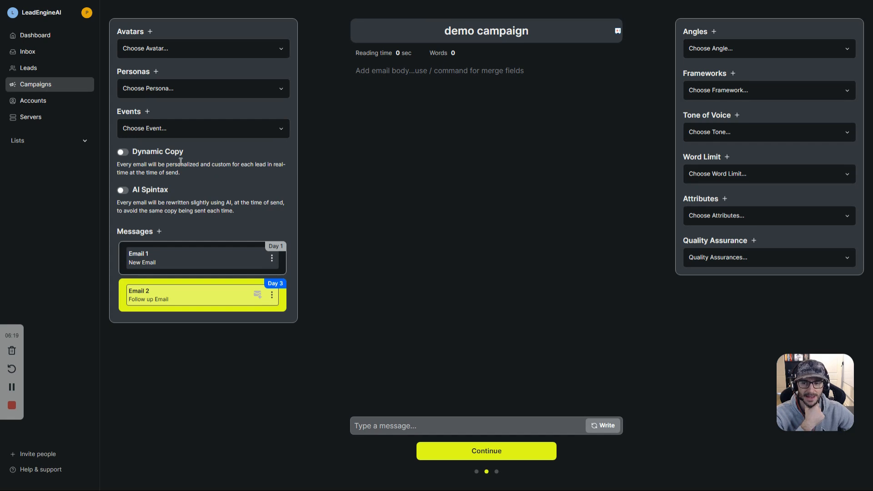
{"action": "left_click", "coordinate": [272, 258]}
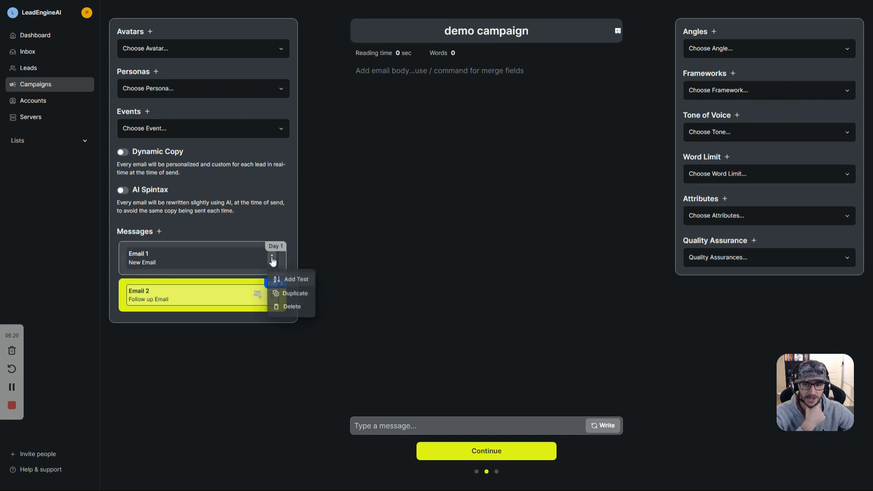
{"action": "left_click", "coordinate": [291, 280]}
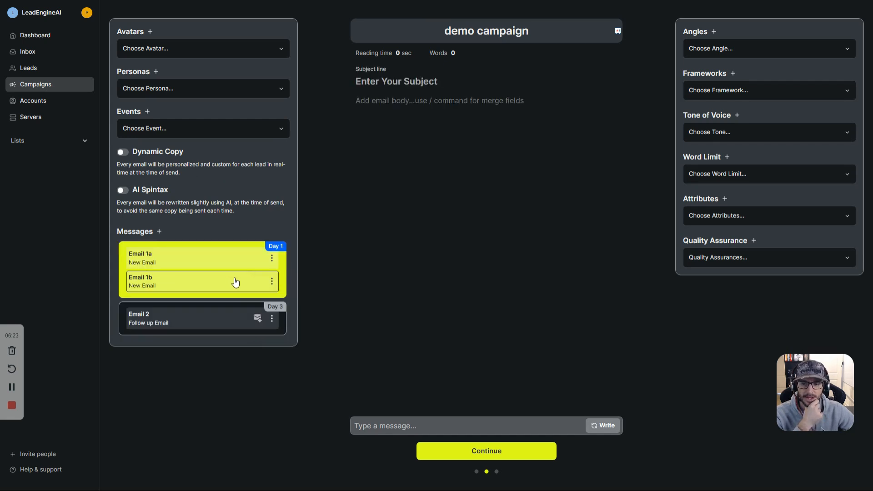
Step: Add a third variant Email 1c, then delete Email 1c and Email 1b
{"action": "left_click", "coordinate": [272, 282]}
{"action": "left_click", "coordinate": [286, 303]}
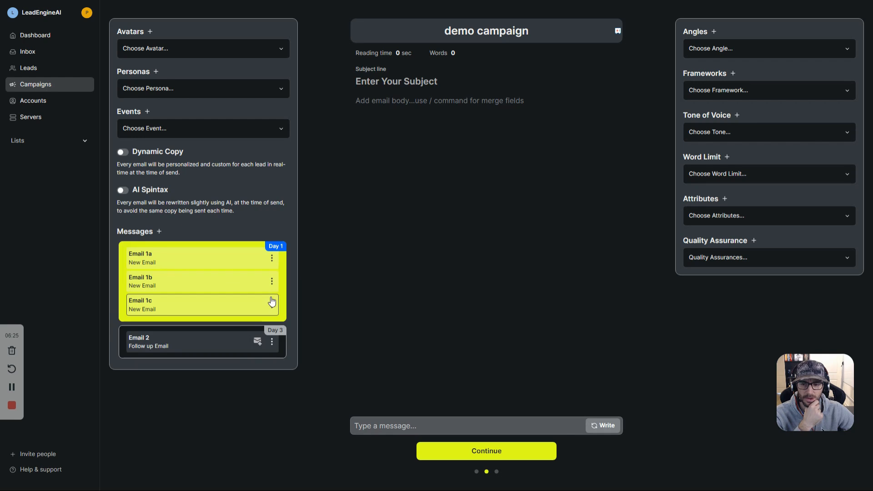
{"action": "left_click", "coordinate": [272, 304]}
{"action": "left_click", "coordinate": [291, 355]}
{"action": "left_click", "coordinate": [272, 281]}
{"action": "left_click", "coordinate": [293, 333]}
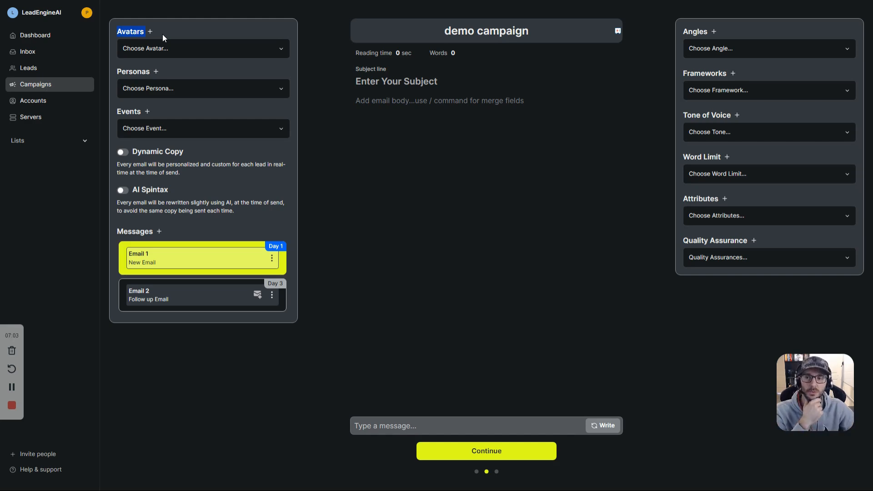
Step: Open the ProspectPilot avatar and review its name, website, problem, solution, advantage and results
{"action": "left_click_drag", "start_coordinate": [143, 33], "coordinate": [150, 37]}
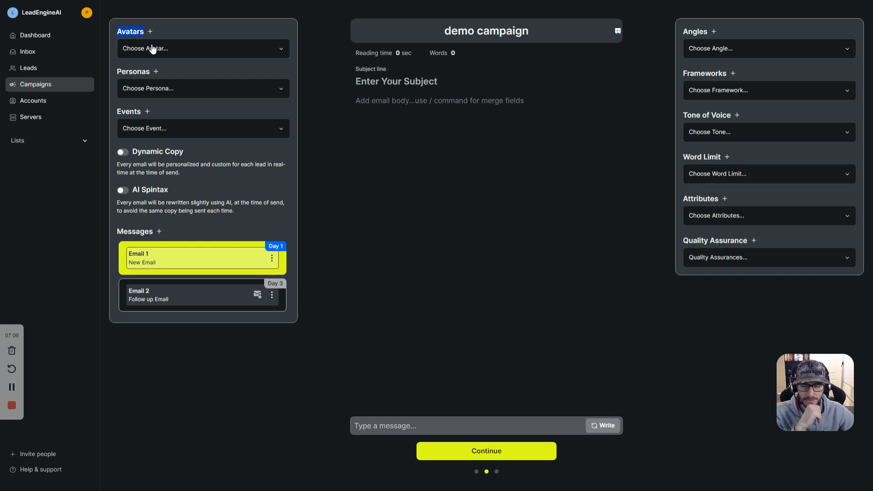
{"action": "left_click", "coordinate": [152, 48]}
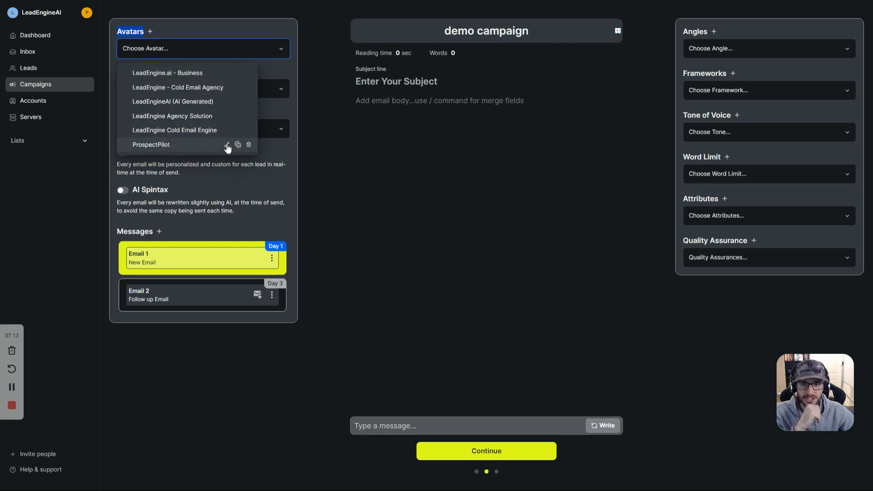
{"action": "left_click", "coordinate": [226, 145]}
{"action": "double_click", "coordinate": [603, 27]}
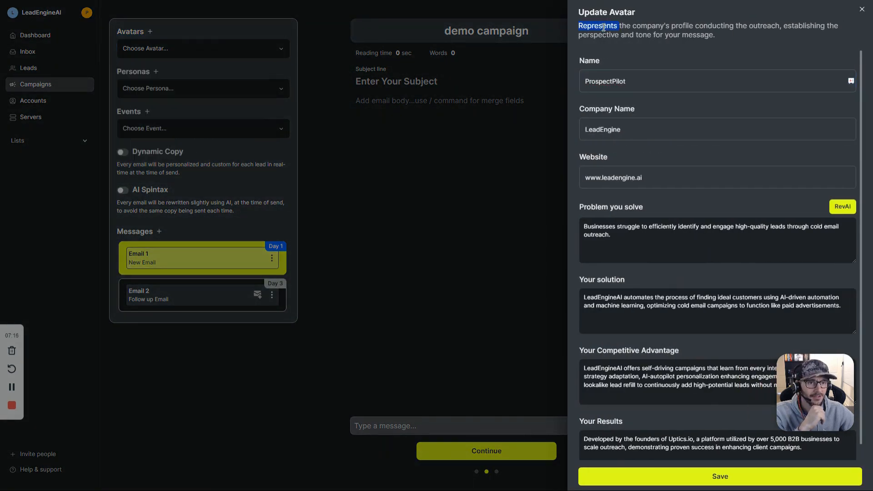
{"action": "double_click", "coordinate": [611, 83]}
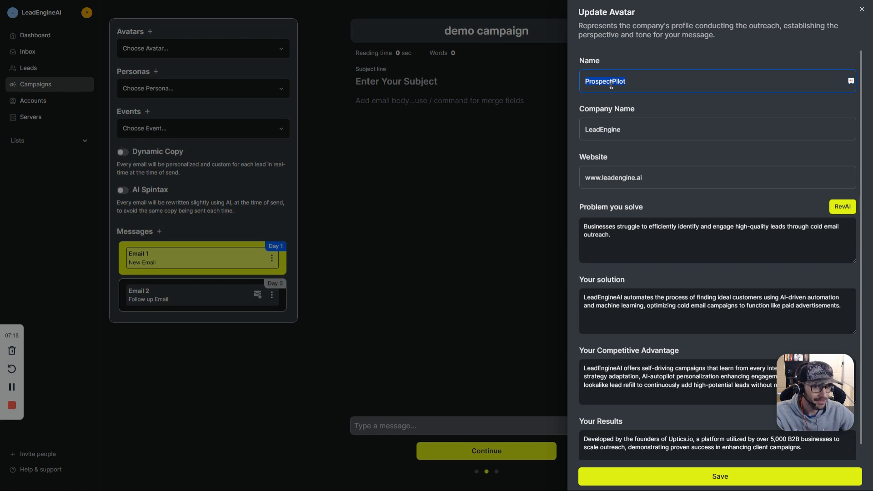
{"action": "left_click", "coordinate": [623, 178]}
{"action": "scroll", "coordinate": [623, 178], "scroll_direction": "down", "scroll_amount": 1}
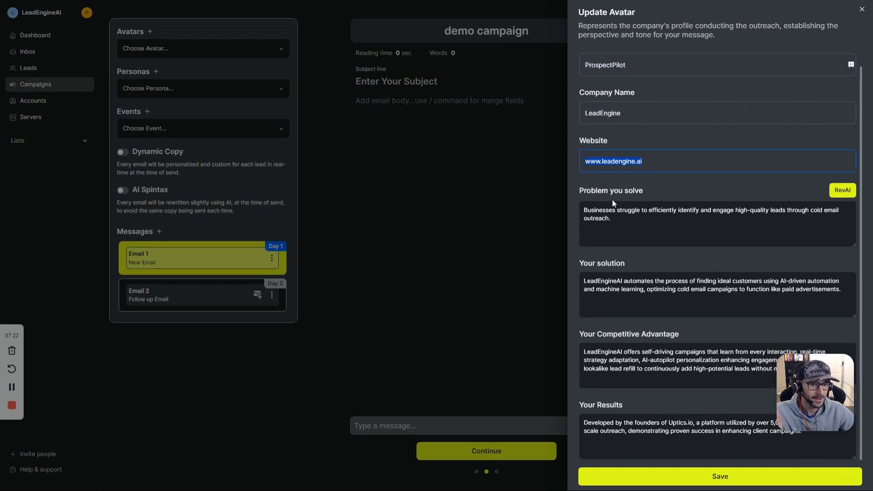
{"action": "triple_click", "coordinate": [604, 214]}
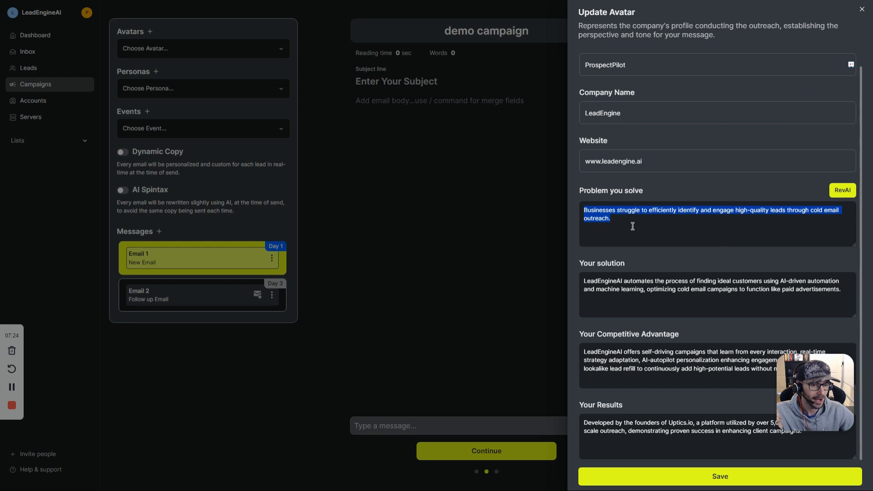
{"action": "triple_click", "coordinate": [607, 283]}
{"action": "triple_click", "coordinate": [645, 353]}
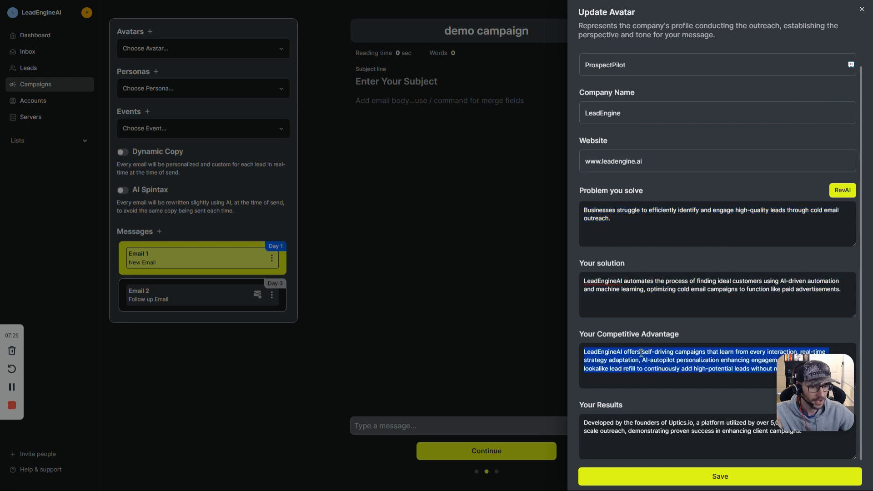
{"action": "triple_click", "coordinate": [631, 425]}
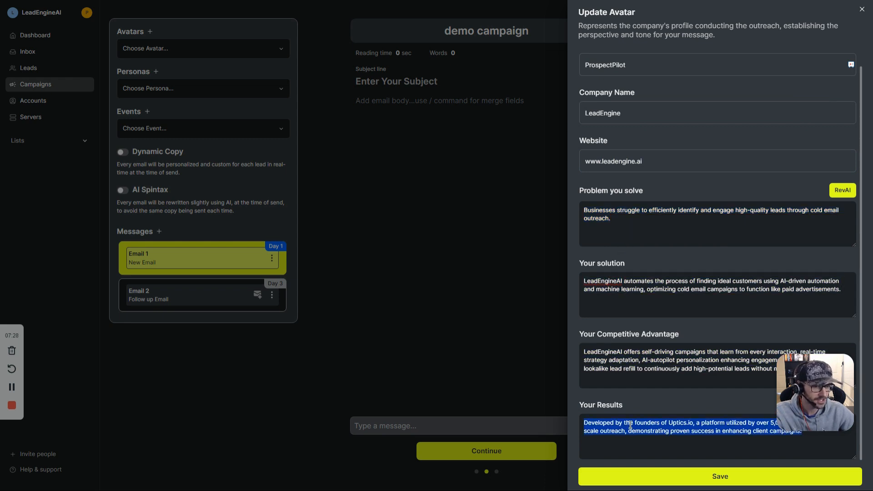
{"action": "left_click", "coordinate": [632, 408]}
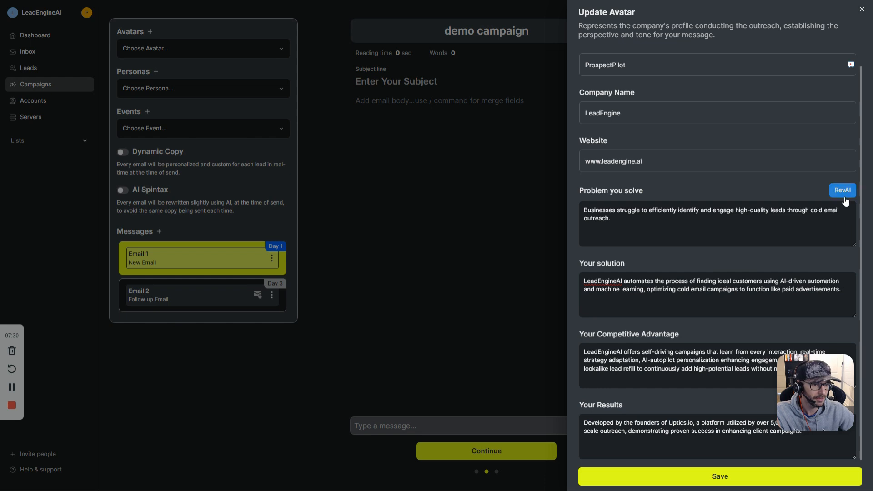
Step: Recheck the website, problem and competitive advantage fields, then save the ProspectPilot avatar
{"action": "scroll", "coordinate": [624, 73], "scroll_direction": "up", "scroll_amount": 1}
{"action": "double_click", "coordinate": [627, 177]}
{"action": "left_click", "coordinate": [662, 194]}
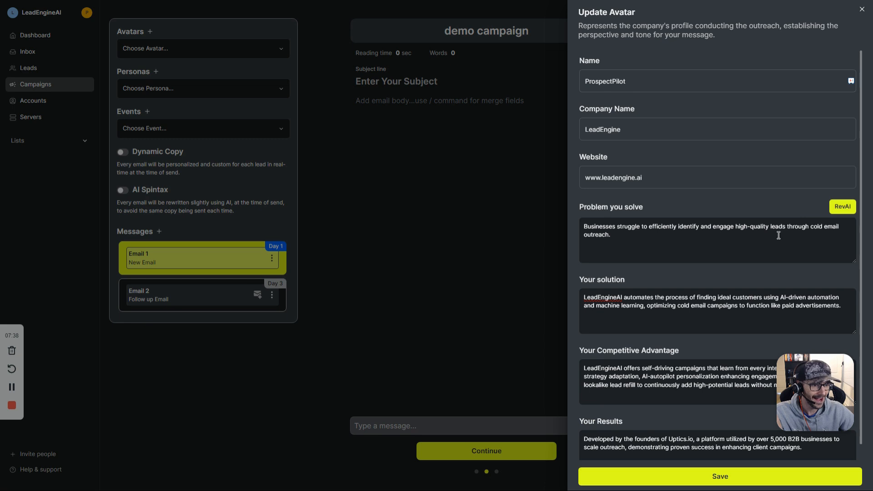
{"action": "triple_click", "coordinate": [656, 212]}
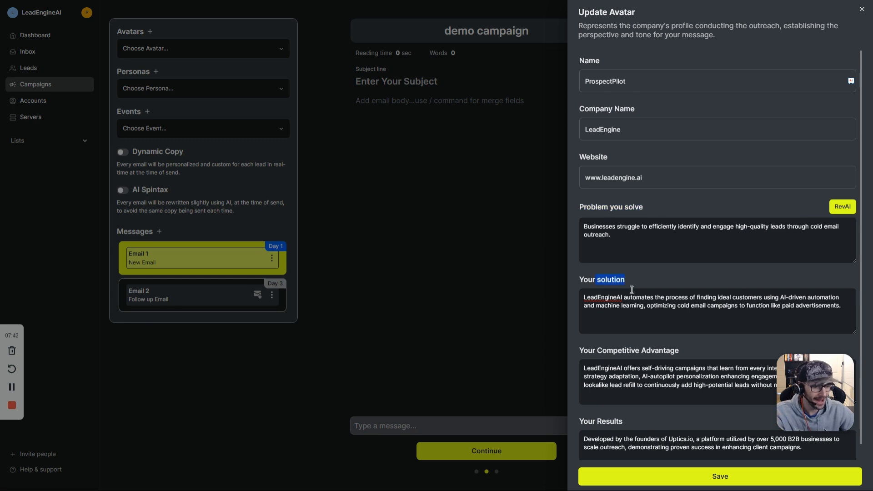
{"action": "left_click_drag", "start_coordinate": [580, 350], "coordinate": [687, 350]}
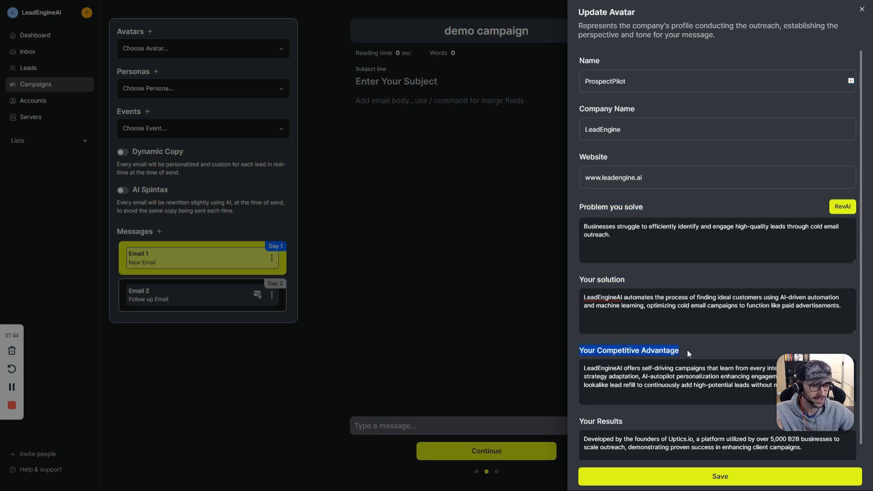
{"action": "scroll", "coordinate": [686, 350], "scroll_direction": "down", "scroll_amount": 1}
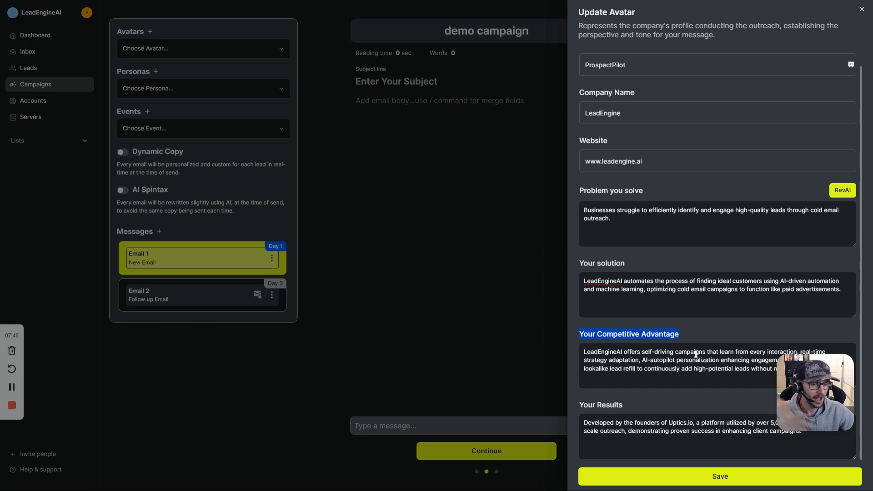
{"action": "left_click", "coordinate": [726, 475]}
Step: Review the LeadEngine - Cold Email Agency avatar's problem and solution text, then save it
{"action": "left_click", "coordinate": [161, 50]}
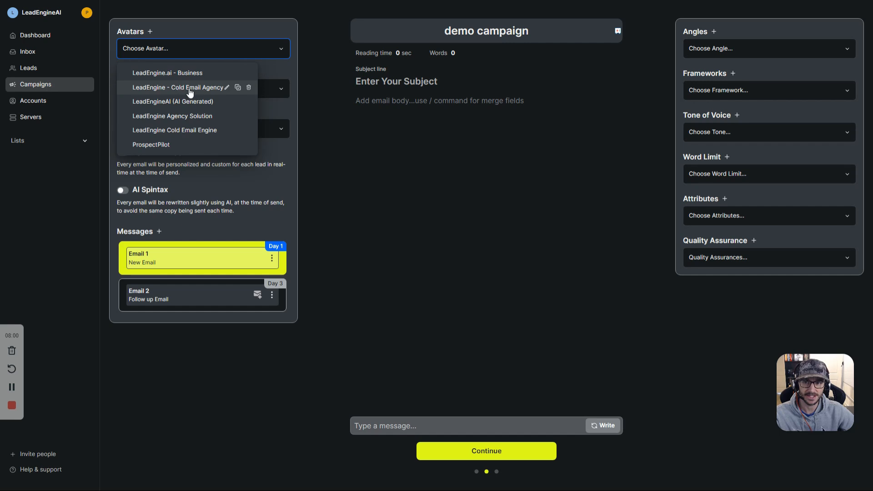
{"action": "left_click", "coordinate": [230, 88]}
{"action": "scroll", "coordinate": [601, 258], "scroll_direction": "down", "scroll_amount": 1}
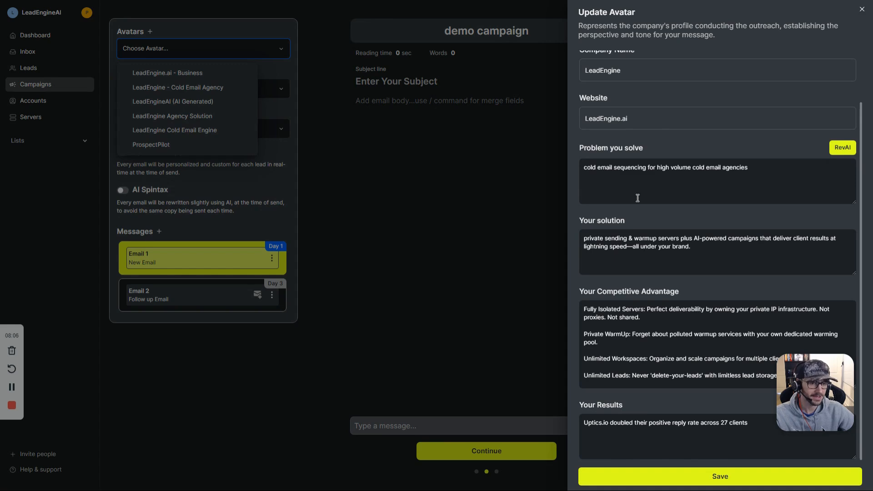
{"action": "triple_click", "coordinate": [631, 168]}
{"action": "triple_click", "coordinate": [621, 245]}
{"action": "left_click", "coordinate": [626, 329]}
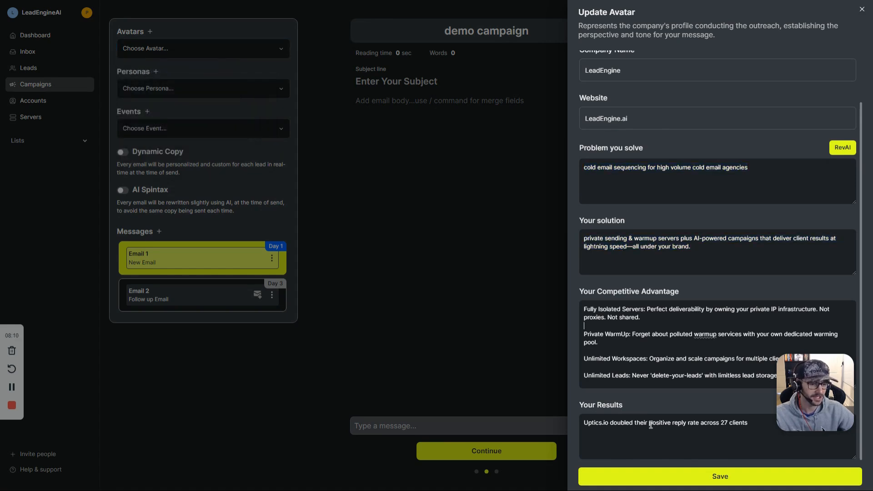
{"action": "left_click", "coordinate": [712, 476]}
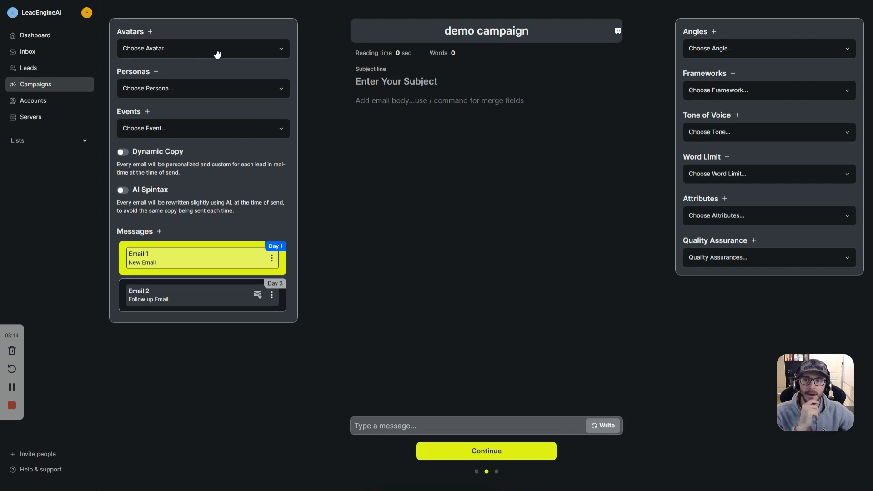
Step: Select ProspectPilot as the demo campaign's avatar
{"action": "left_click", "coordinate": [178, 53]}
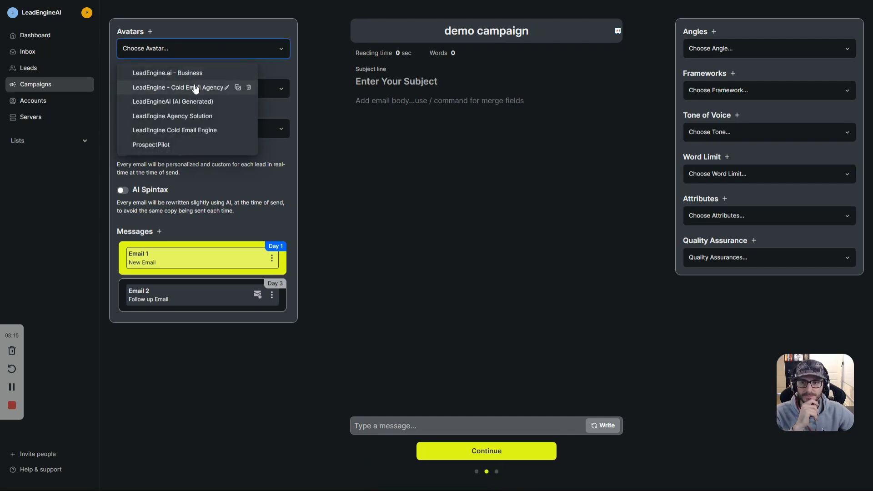
{"action": "left_click", "coordinate": [162, 147]}
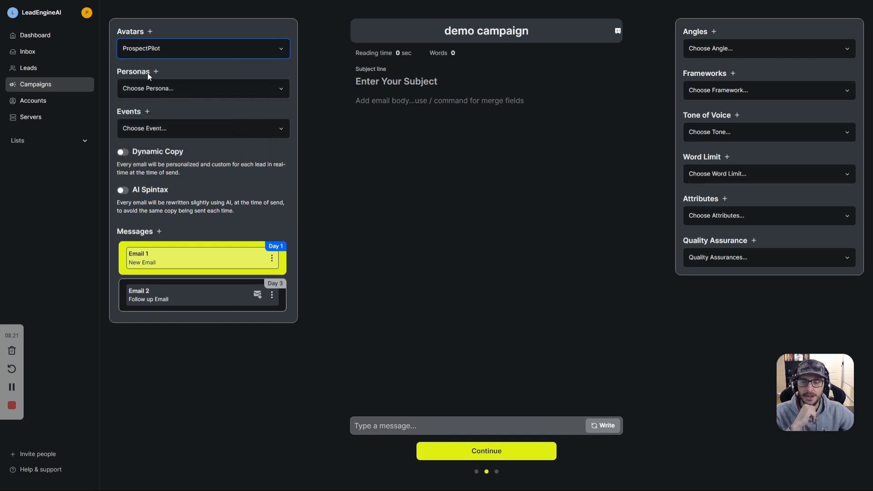
{"action": "left_click", "coordinate": [153, 89]}
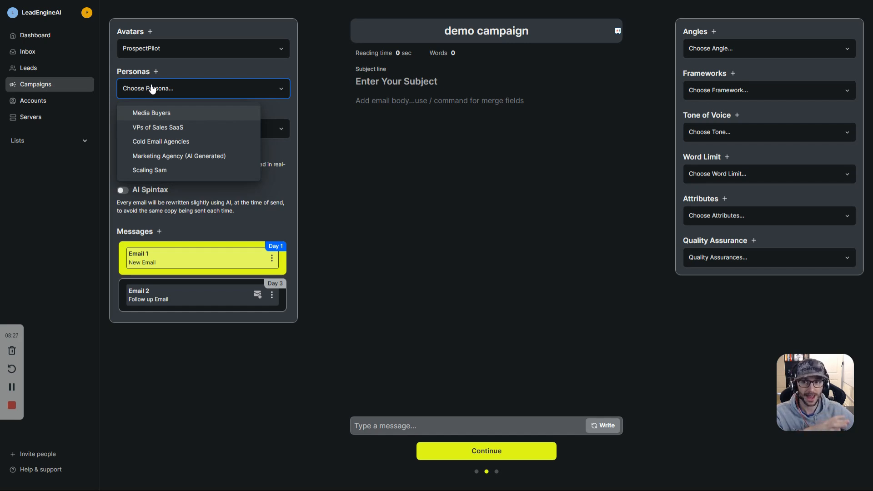
Step: Open Scaling Sam for editing and review its description, 5–20 employee range, industries and keywords
{"action": "mouse_move", "coordinate": [163, 172]}
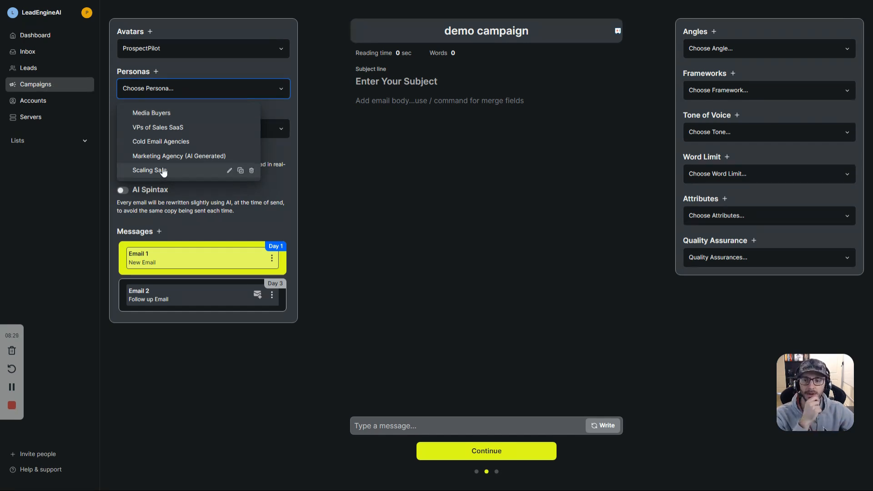
{"action": "left_click", "coordinate": [229, 171]}
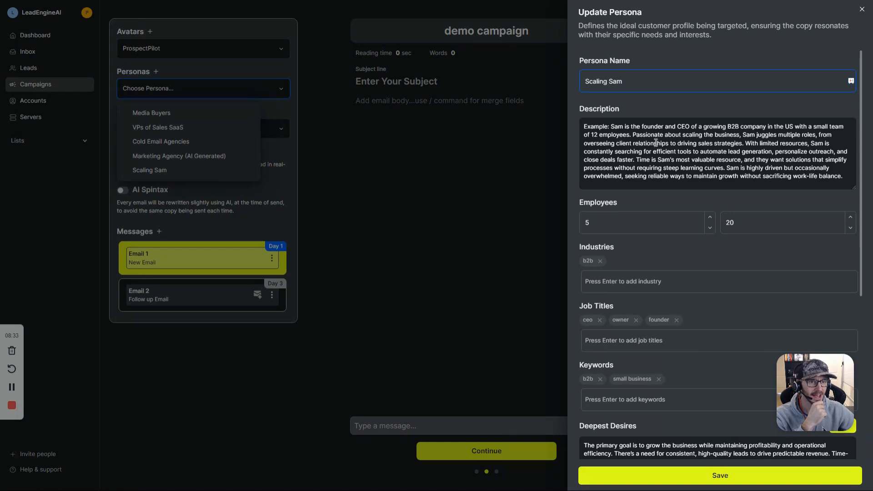
{"action": "left_click_drag", "start_coordinate": [682, 128], "coordinate": [758, 131]}
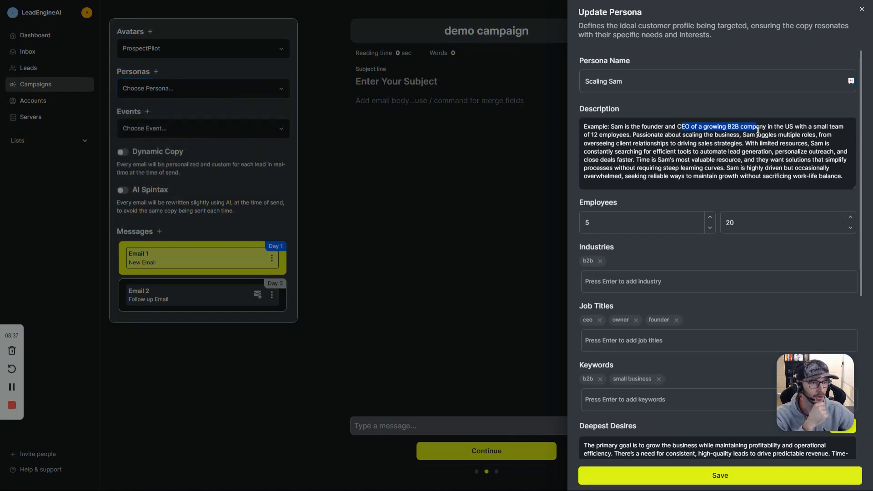
{"action": "left_click_drag", "start_coordinate": [592, 135], "coordinate": [747, 137]}
{"action": "left_click", "coordinate": [723, 139]}
{"action": "left_click_drag", "start_coordinate": [805, 176], "coordinate": [611, 128]}
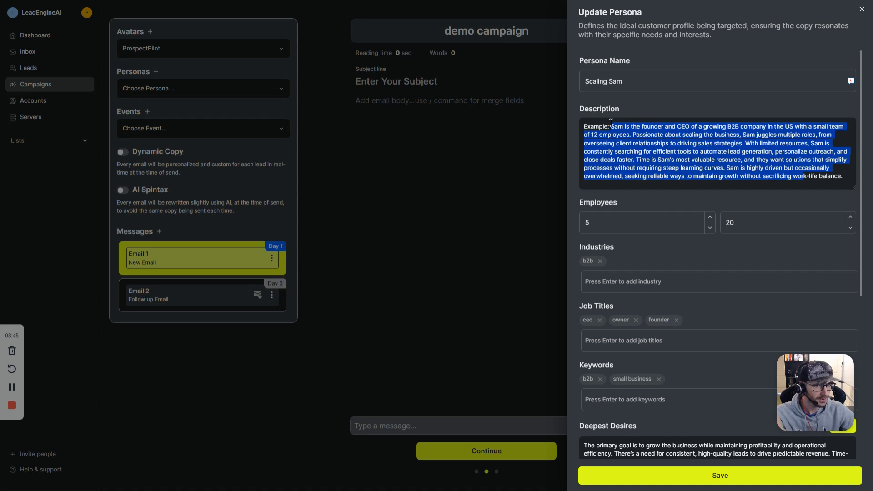
{"action": "scroll", "coordinate": [693, 146], "scroll_direction": "down", "scroll_amount": 1}
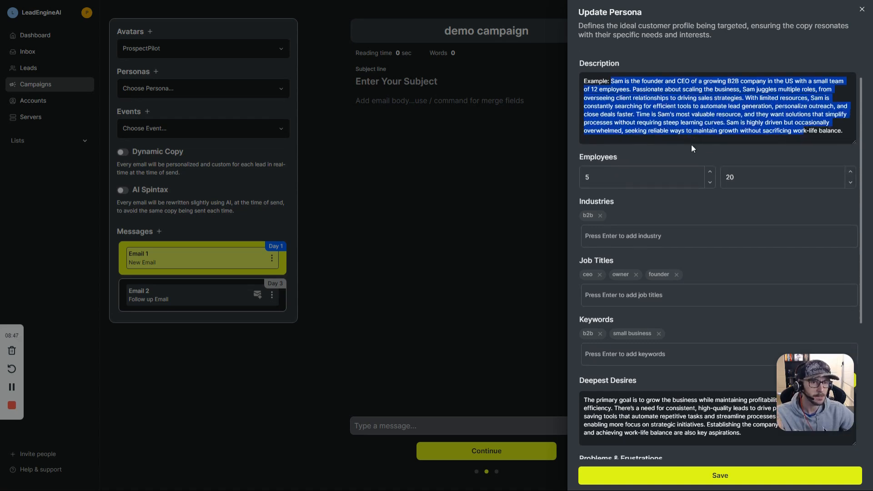
{"action": "scroll", "coordinate": [692, 145], "scroll_direction": "down", "scroll_amount": 1}
{"action": "double_click", "coordinate": [592, 112]}
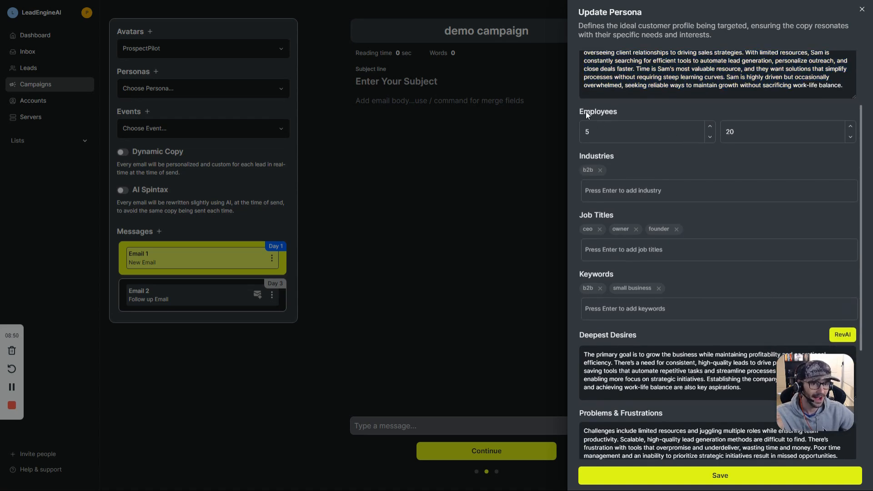
{"action": "double_click", "coordinate": [610, 131]}
{"action": "double_click", "coordinate": [783, 132]}
{"action": "scroll", "coordinate": [657, 171], "scroll_direction": "down", "scroll_amount": 1}
{"action": "double_click", "coordinate": [592, 111]}
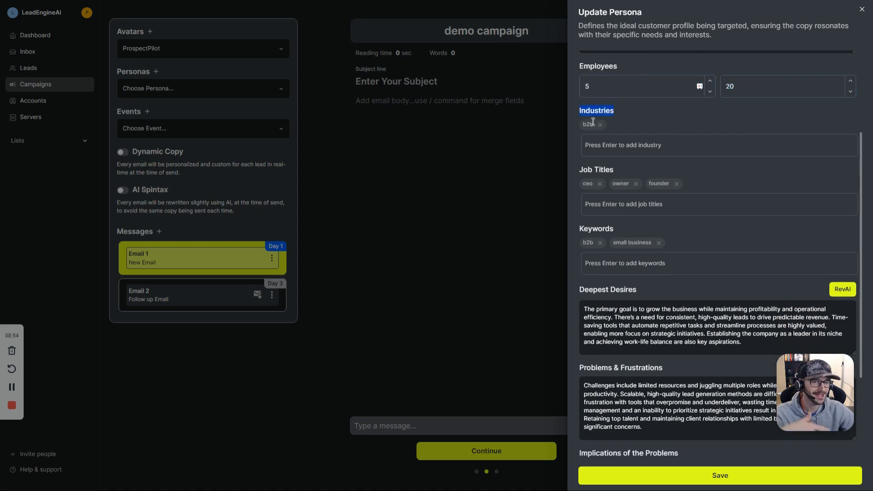
{"action": "left_click", "coordinate": [604, 143]}
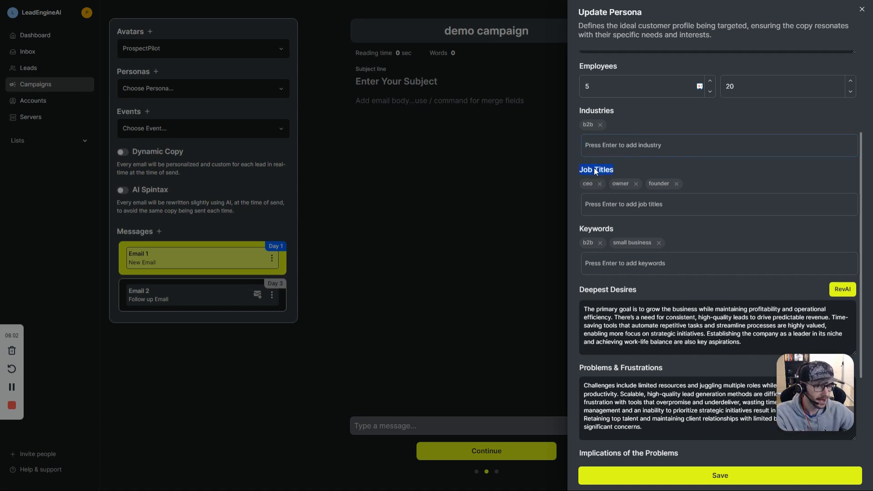
{"action": "scroll", "coordinate": [606, 230], "scroll_direction": "down", "scroll_amount": 1}
{"action": "double_click", "coordinate": [595, 183]}
{"action": "scroll", "coordinate": [637, 270], "scroll_direction": "down", "scroll_amount": 1}
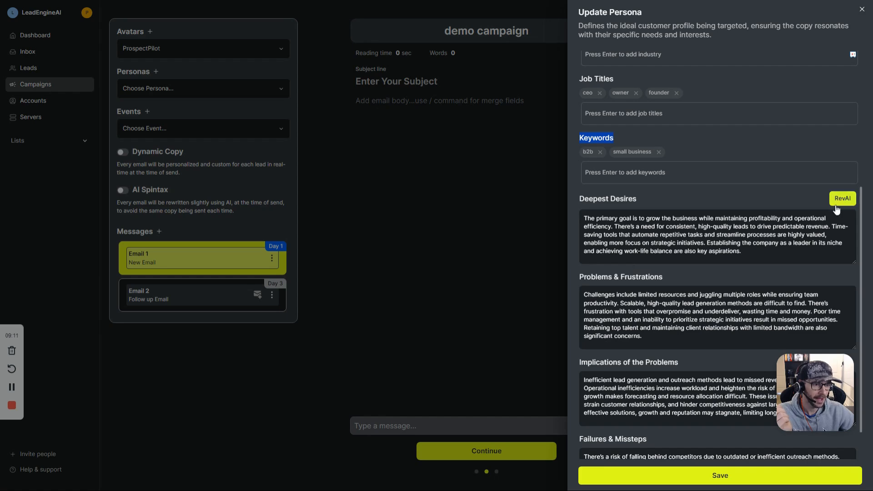
{"action": "scroll", "coordinate": [702, 139], "scroll_direction": "up", "scroll_amount": 4}
{"action": "scroll", "coordinate": [687, 239], "scroll_direction": "down", "scroll_amount": 4}
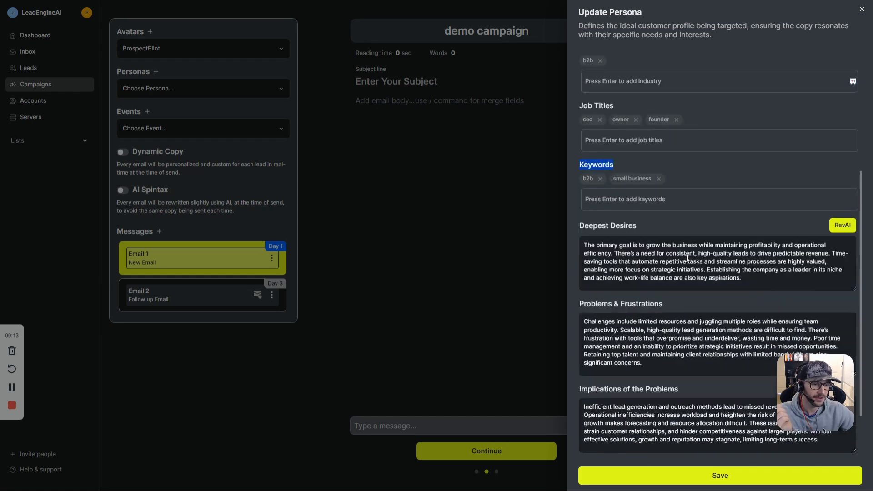
Step: Review Scaling Sam's Deepest Desires, Problems & Frustrations, Implications and Failures & Missteps paragraphs
{"action": "triple_click", "coordinate": [672, 237]}
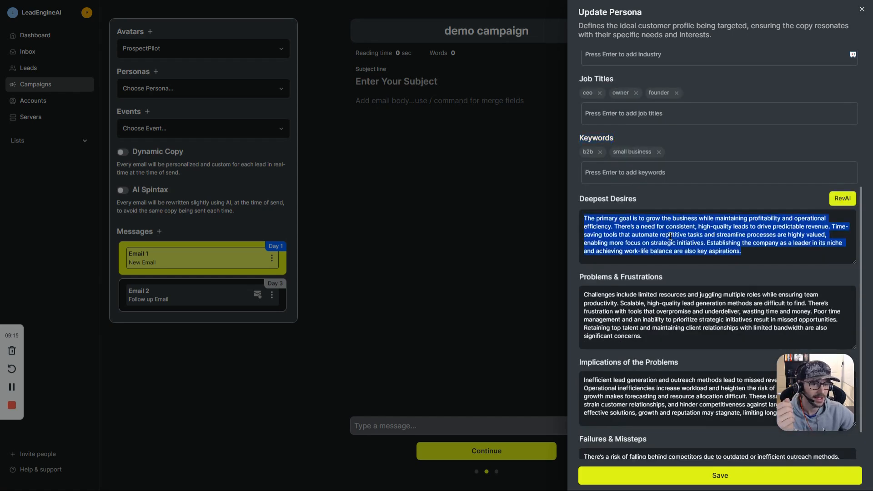
{"action": "left_click", "coordinate": [587, 200]}
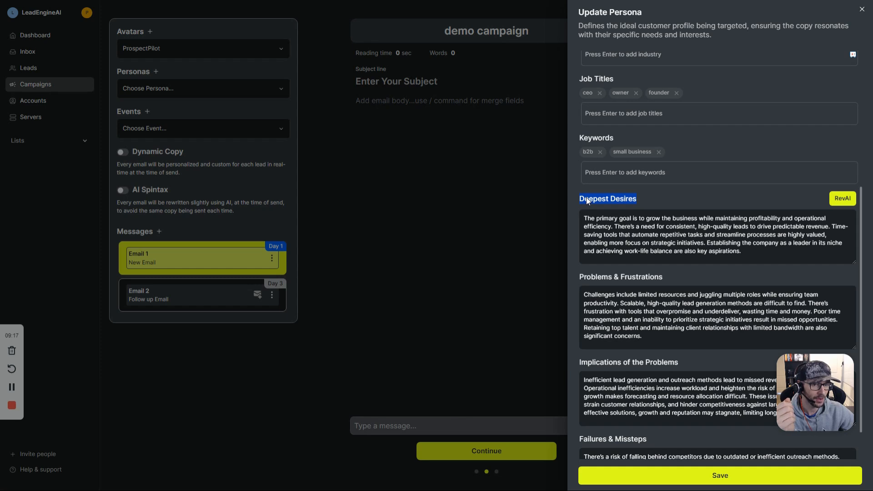
{"action": "scroll", "coordinate": [596, 213], "scroll_direction": "down", "scroll_amount": 1}
{"action": "triple_click", "coordinate": [605, 232]}
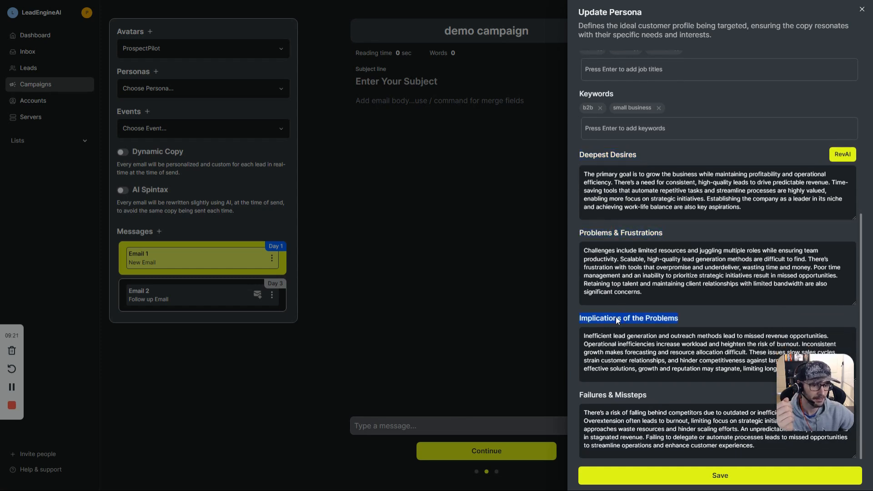
{"action": "left_click", "coordinate": [619, 395]}
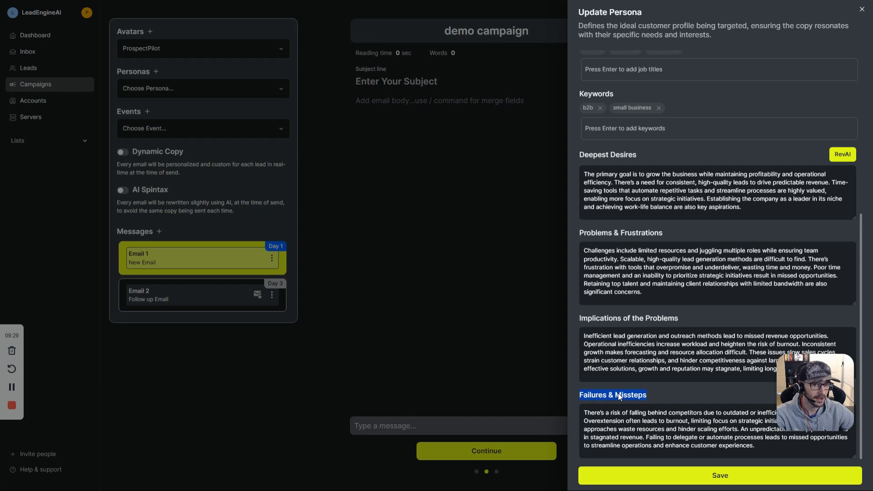
{"action": "triple_click", "coordinate": [636, 412]}
{"action": "double_click", "coordinate": [641, 352]}
{"action": "triple_click", "coordinate": [641, 350]}
{"action": "double_click", "coordinate": [648, 276]}
{"action": "triple_click", "coordinate": [648, 276]}
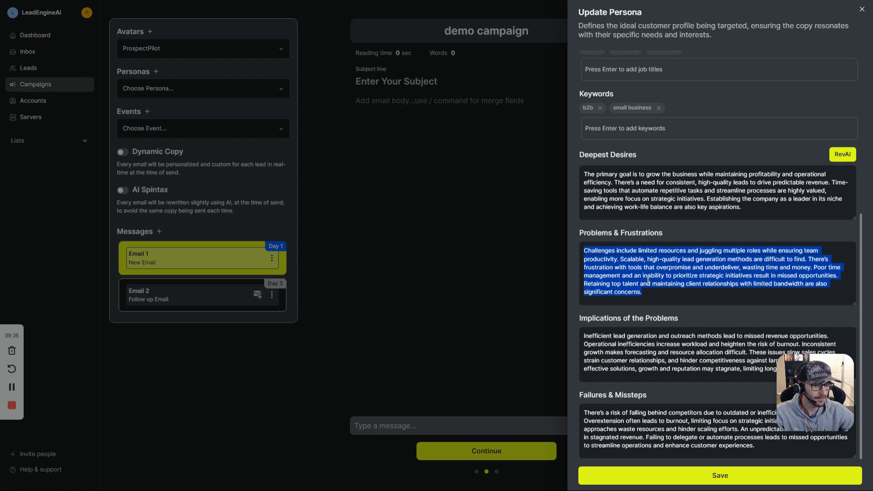
{"action": "triple_click", "coordinate": [642, 199]}
{"action": "double_click", "coordinate": [710, 191]}
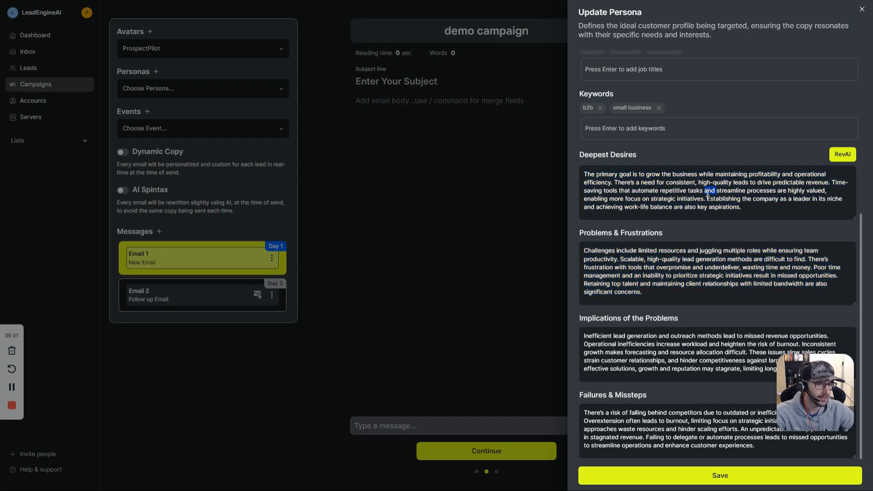
{"action": "scroll", "coordinate": [722, 197], "scroll_direction": "up", "scroll_amount": 2}
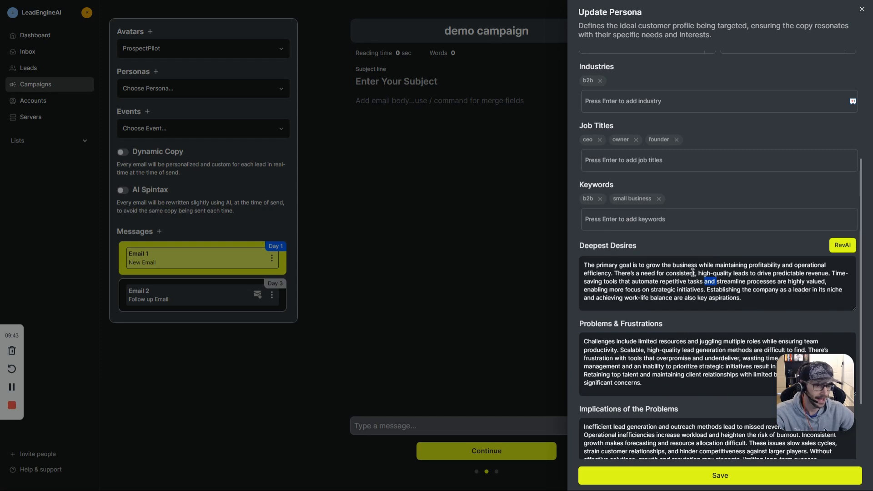
{"action": "left_click", "coordinate": [750, 297]}
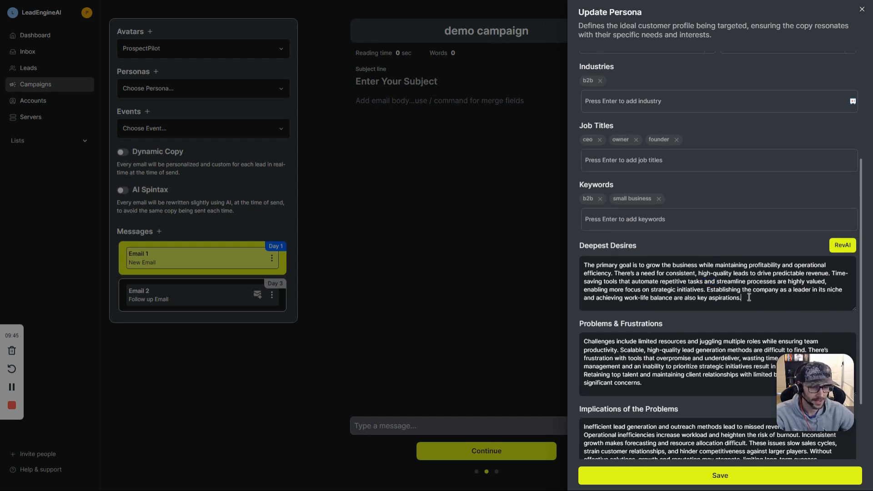
Step: Save the Scaling Sam persona and choose it from the campaign's Personas list
{"action": "left_click", "coordinate": [717, 477]}
{"action": "left_click", "coordinate": [190, 91]}
{"action": "left_click", "coordinate": [198, 177]}
{"action": "left_click", "coordinate": [153, 71]}
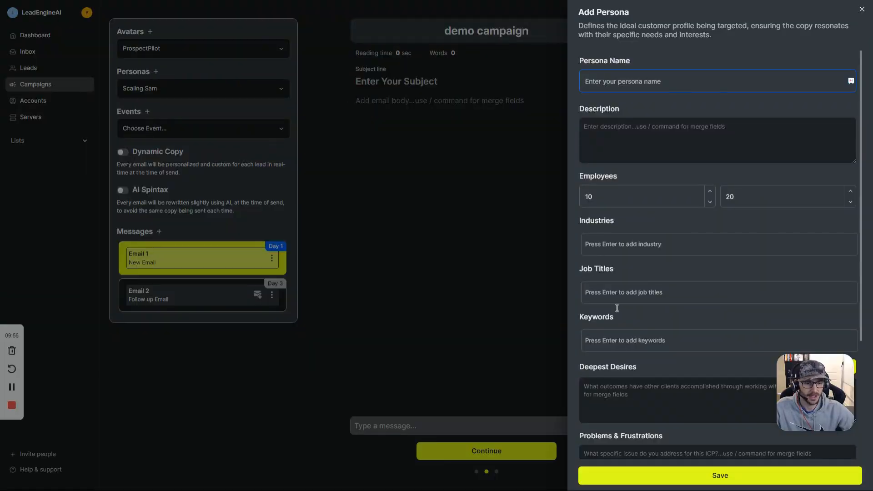
{"action": "left_click", "coordinate": [862, 9]}
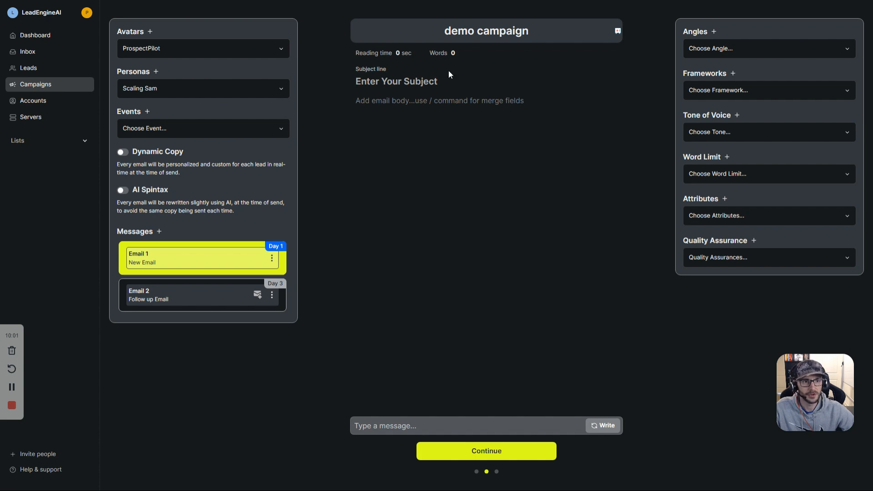
{"action": "left_click", "coordinate": [150, 129]}
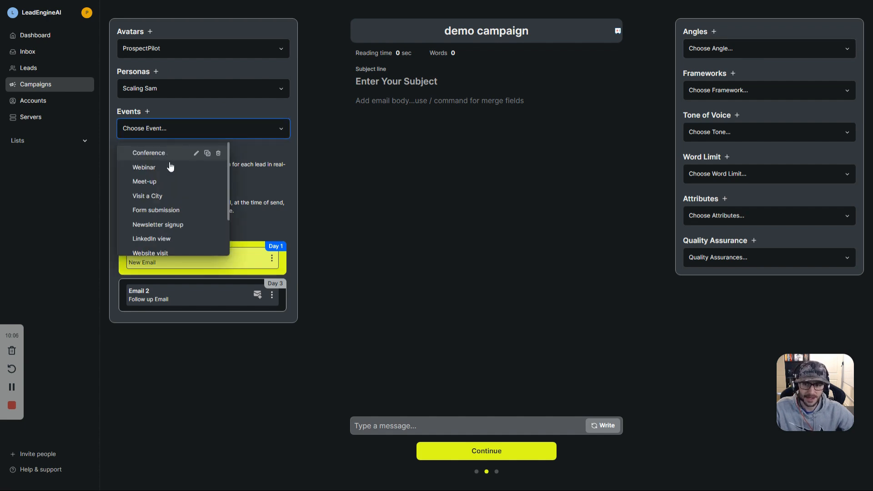
{"action": "scroll", "coordinate": [171, 182], "scroll_direction": "down", "scroll_amount": 2}
{"action": "scroll", "coordinate": [178, 204], "scroll_direction": "up", "scroll_amount": 1}
{"action": "scroll", "coordinate": [177, 200], "scroll_direction": "up", "scroll_amount": 1}
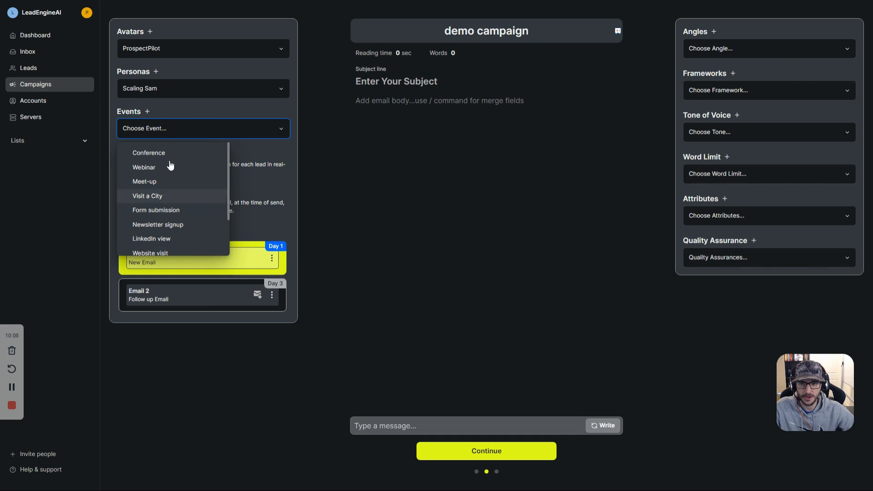
{"action": "left_click", "coordinate": [160, 113]}
{"action": "left_click", "coordinate": [148, 111]}
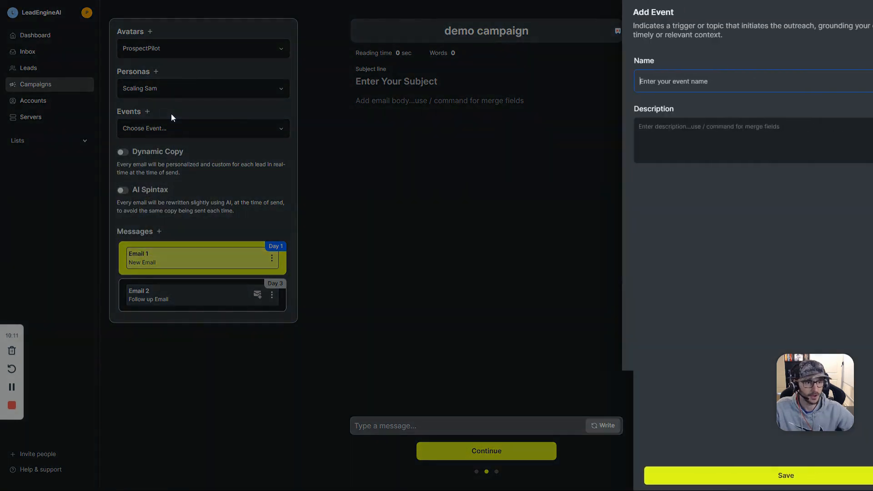
{"action": "left_click", "coordinate": [659, 130]}
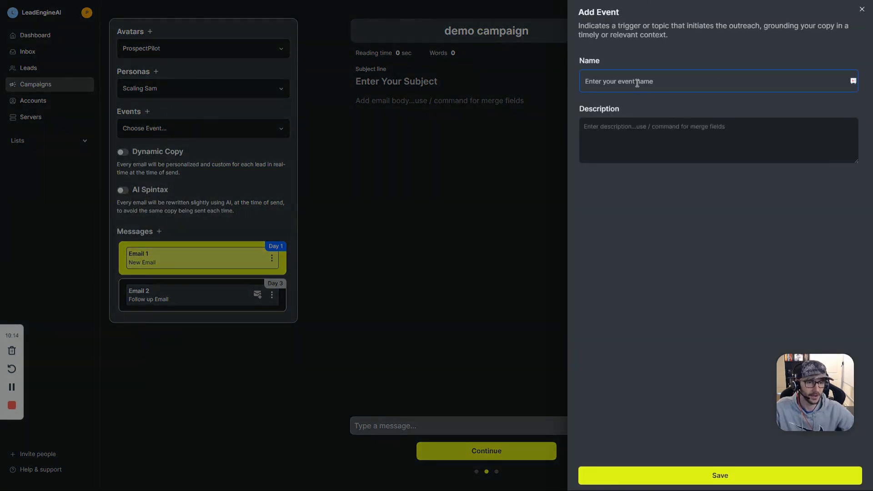
{"action": "type", "text": "/"}
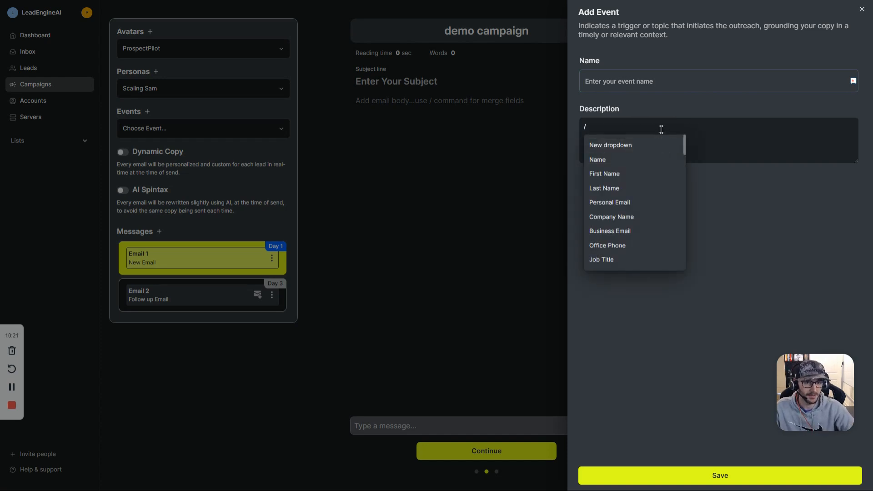
{"action": "key", "text": "Escape"}
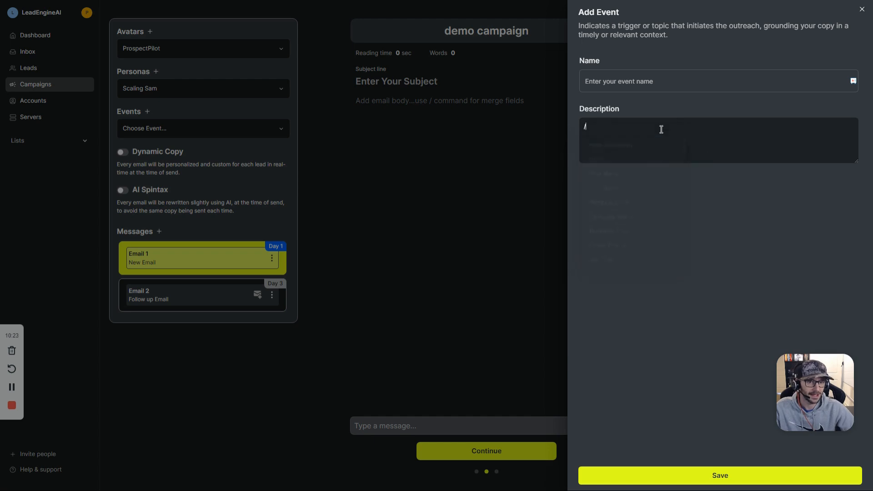
{"action": "key", "text": "BackSpace"}
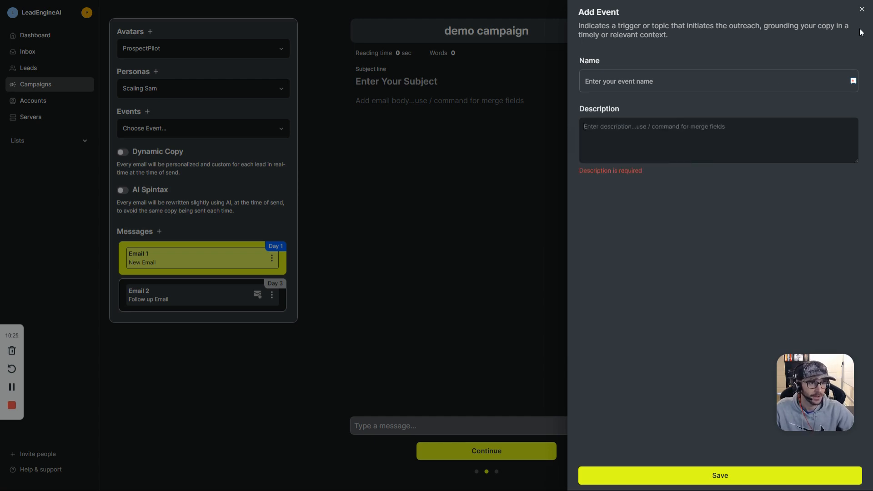
{"action": "left_click", "coordinate": [862, 10]}
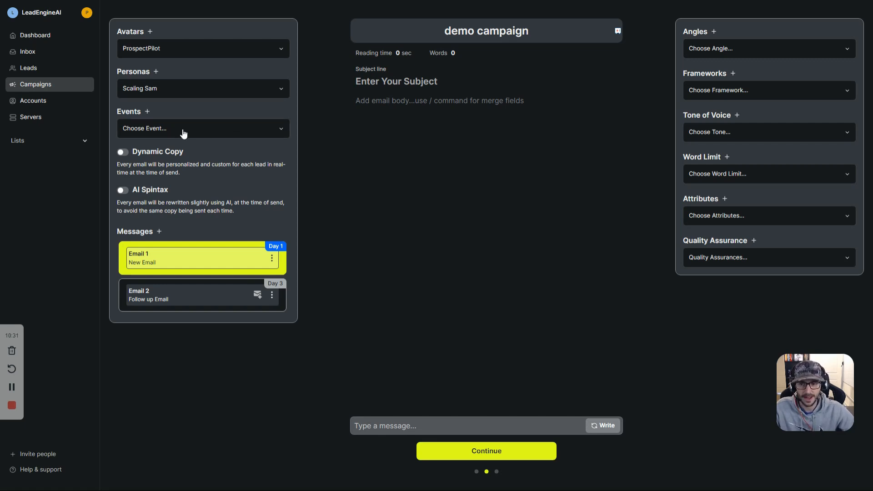
{"action": "triple_click", "coordinate": [146, 151]}
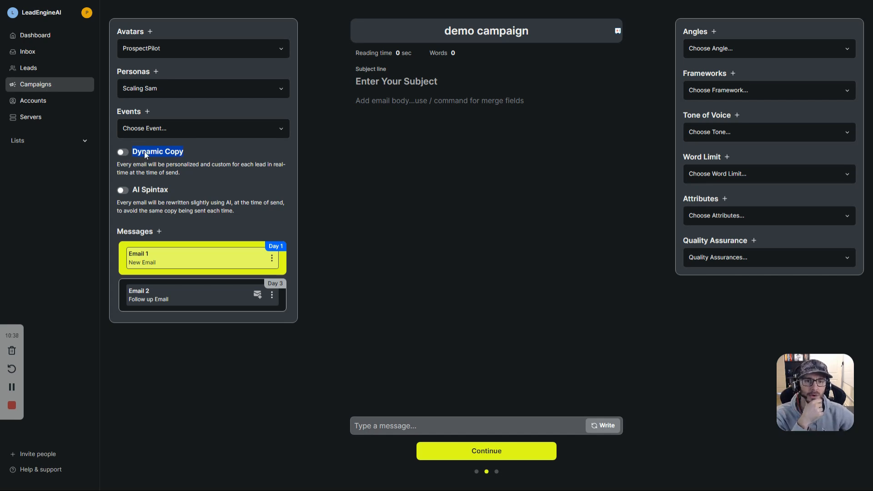
{"action": "left_click", "coordinate": [144, 151]}
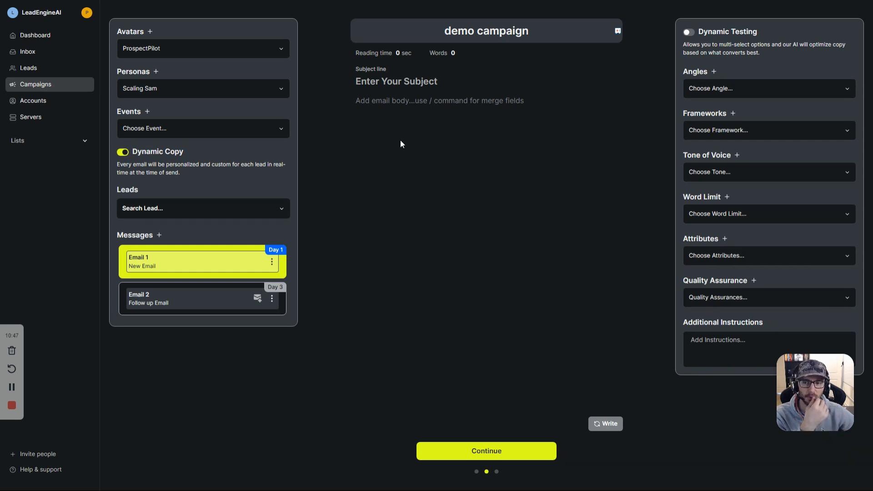
{"action": "double_click", "coordinate": [691, 74]}
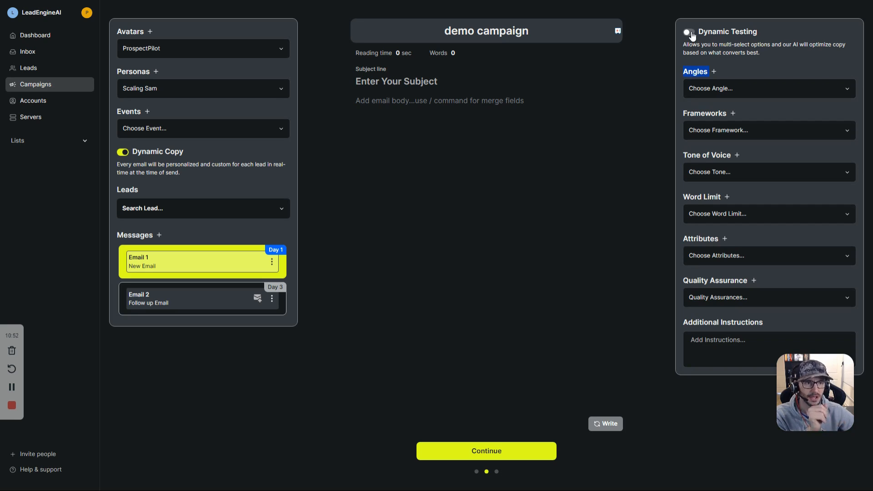
{"action": "double_click", "coordinate": [709, 31]}
{"action": "triple_click", "coordinate": [708, 30]}
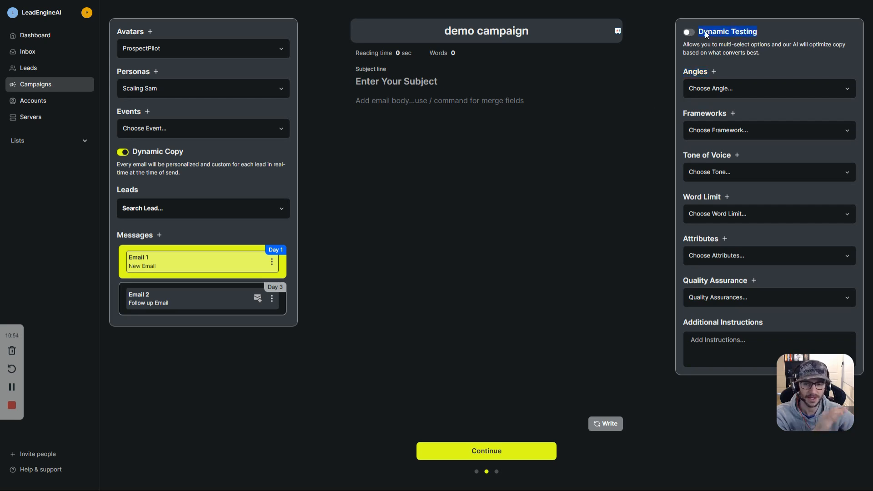
{"action": "left_click", "coordinate": [171, 182]}
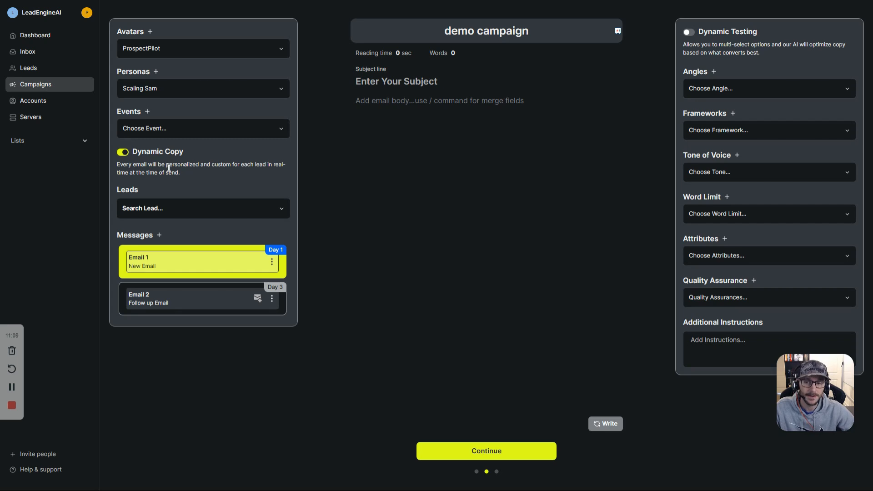
{"action": "triple_click", "coordinate": [168, 169]}
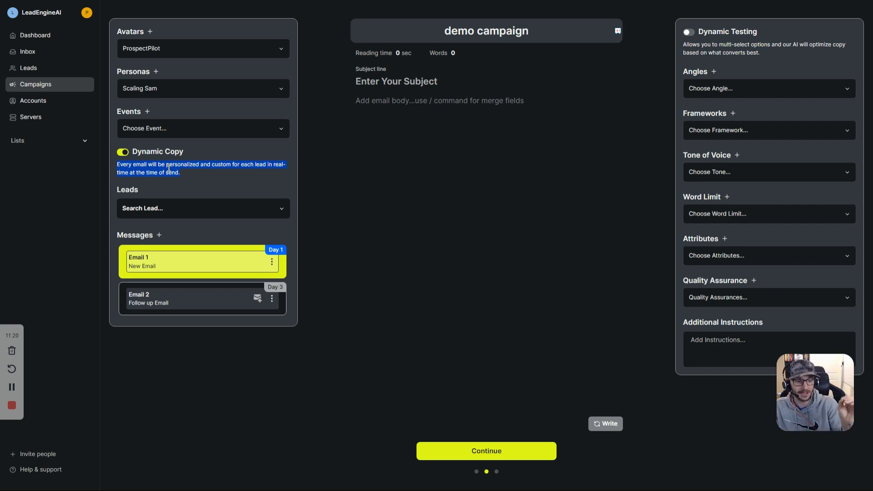
{"action": "left_click", "coordinate": [168, 191]}
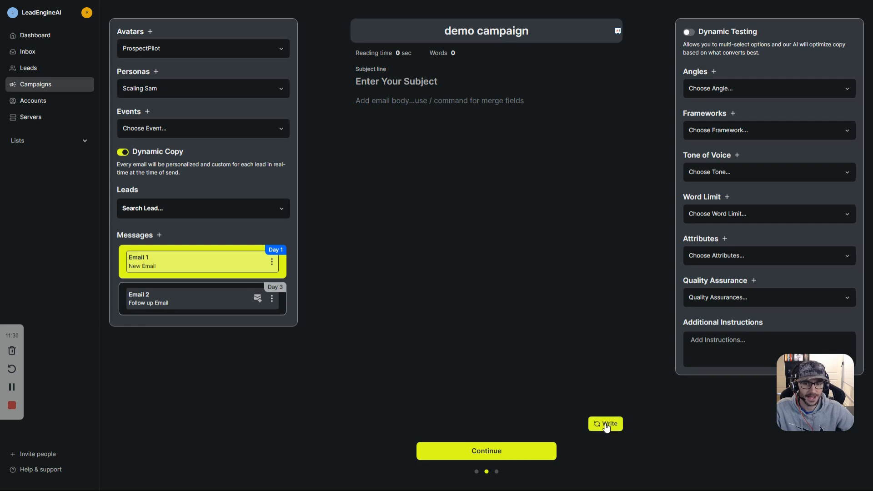
Step: Turn off Dynamic Copy, keeping ProspectPilot as the avatar
{"action": "left_click", "coordinate": [123, 152]}
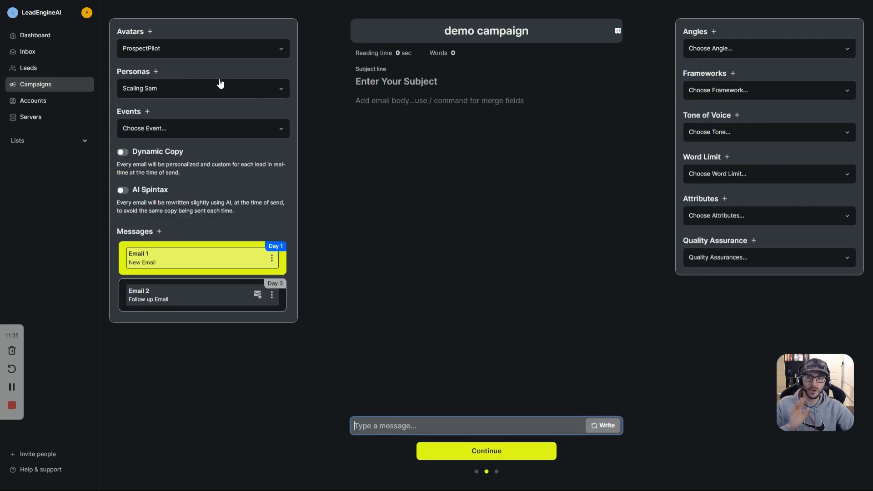
{"action": "left_click", "coordinate": [195, 50]}
{"action": "left_click", "coordinate": [195, 50]}
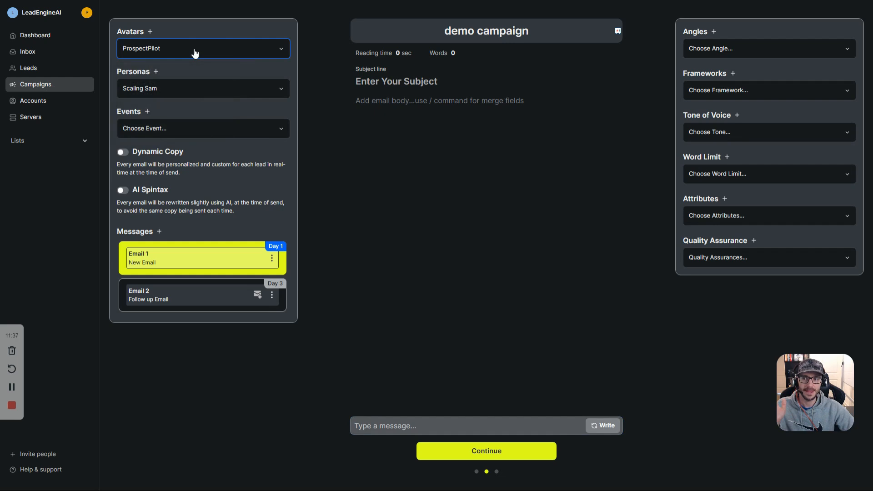
Step: Enter the test subject 'abc' and body lines 1, 2, 3, 4 in Email 1
{"action": "left_click", "coordinate": [414, 84]}
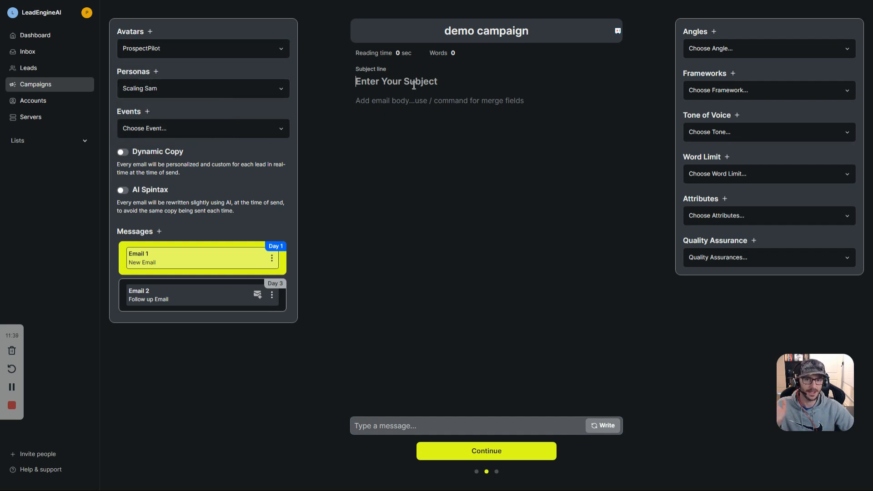
{"action": "type", "text": "abc"}
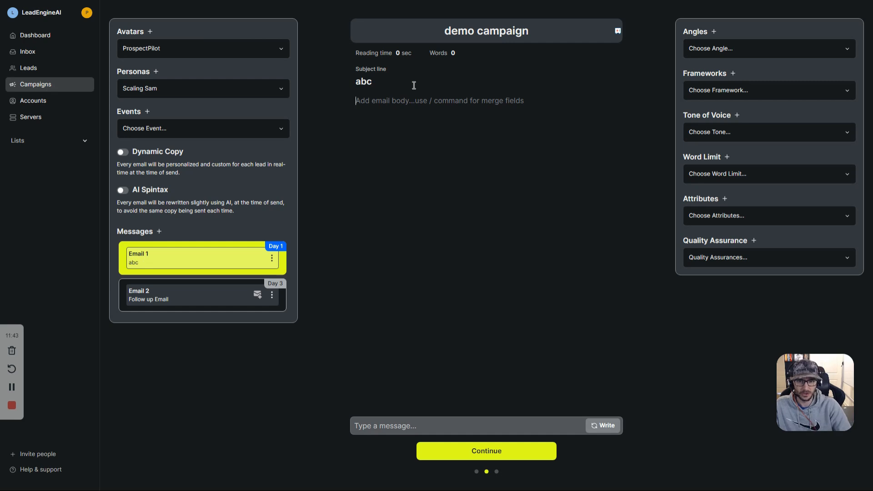
{"action": "type", "text": "1 "}
{"action": "type", "text": "2"}
{"action": "key", "text": "Return"}
{"action": "type", "text": "3"}
{"action": "key", "text": "Return"}
{"action": "type", "text": "4"}
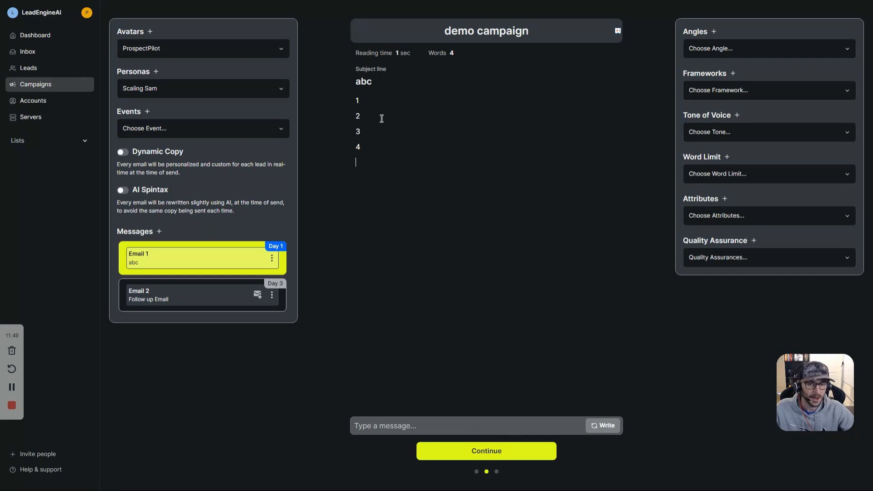
{"action": "key", "text": "Return"}
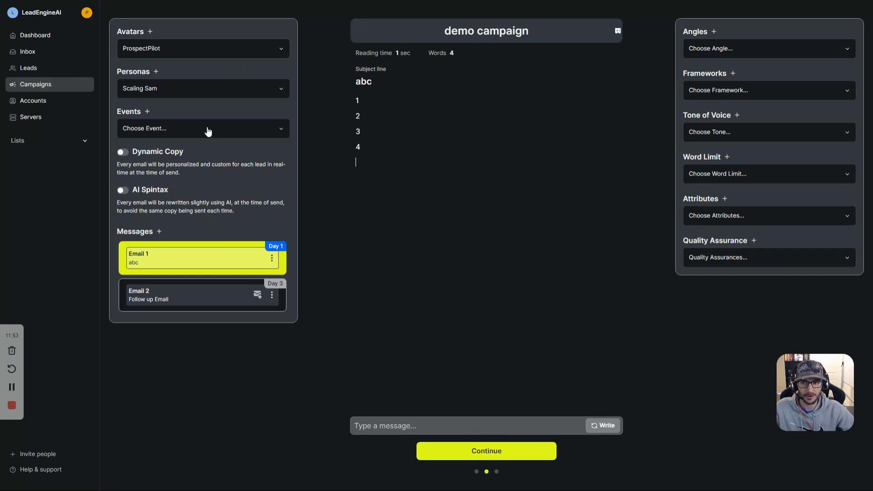
Step: Have the AI write Email 1 as a 112-word draft, 'Transform Your Lead Generation with AI Automation'
{"action": "left_click_drag", "start_coordinate": [368, 153], "coordinate": [357, 79]}
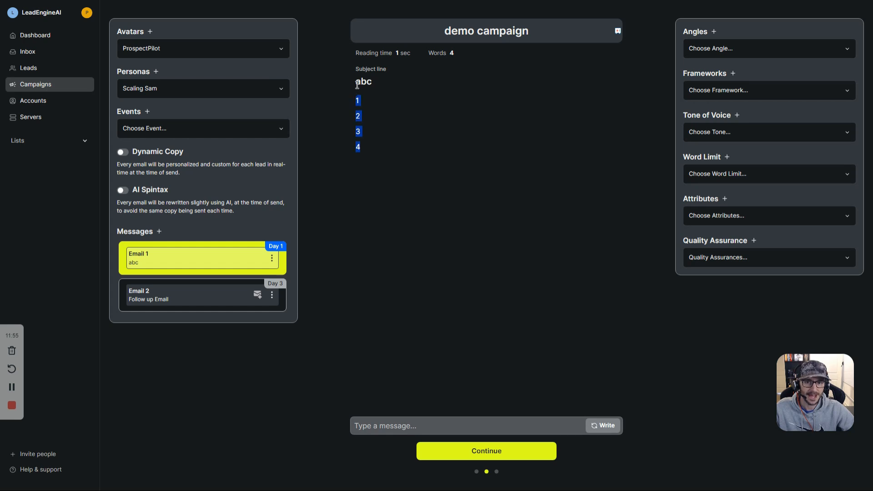
{"action": "left_click", "coordinate": [363, 83]}
{"action": "double_click", "coordinate": [363, 83]}
{"action": "triple_click", "coordinate": [149, 193]}
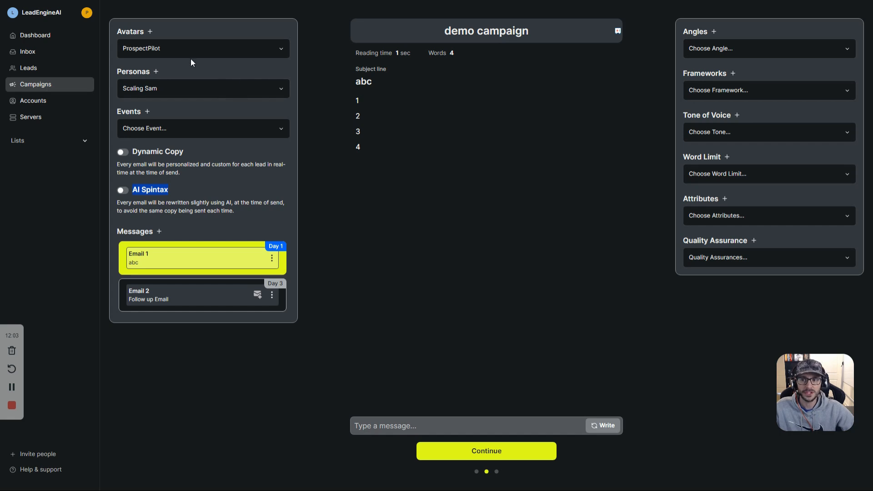
{"action": "left_click", "coordinate": [603, 426]}
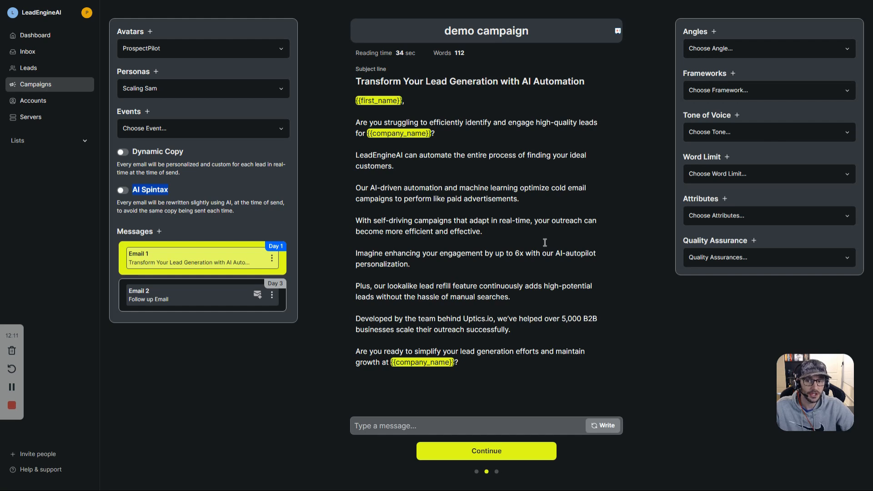
Step: Toggle the AI Spintax setting and look over the generated email's opening paragraphs
{"action": "triple_click", "coordinate": [176, 153]}
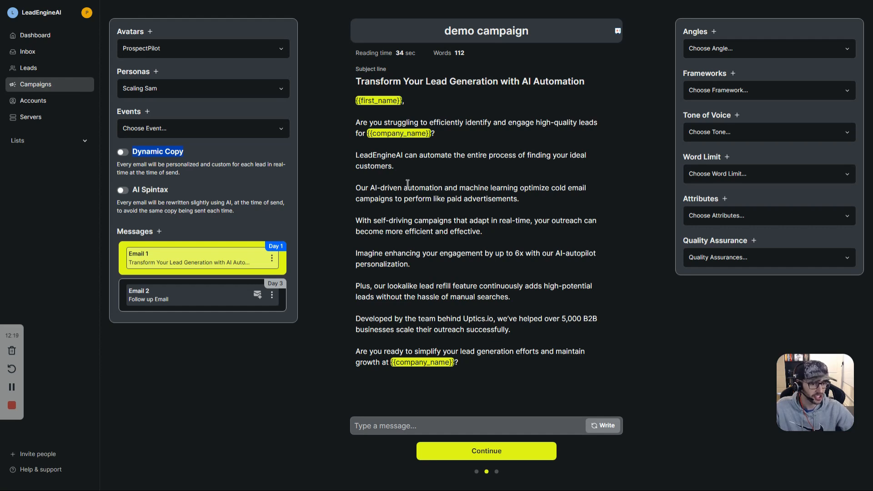
{"action": "left_click", "coordinate": [123, 190]}
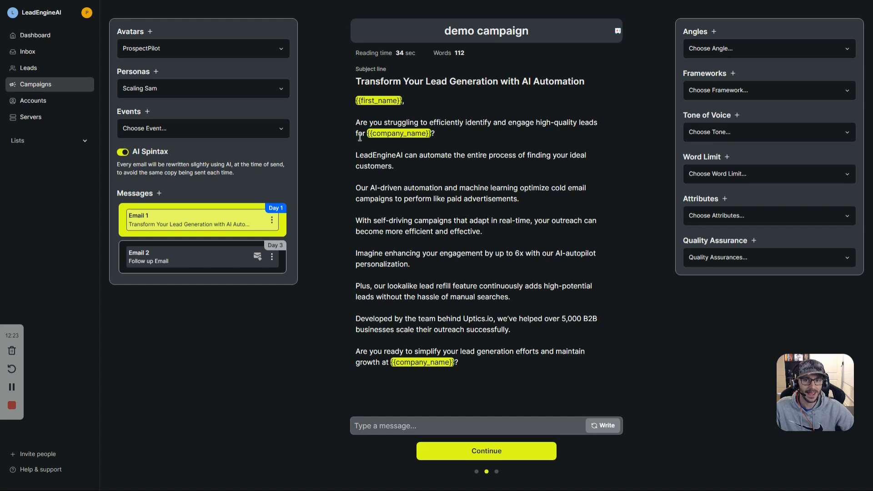
{"action": "left_click_drag", "start_coordinate": [355, 122], "coordinate": [483, 354]}
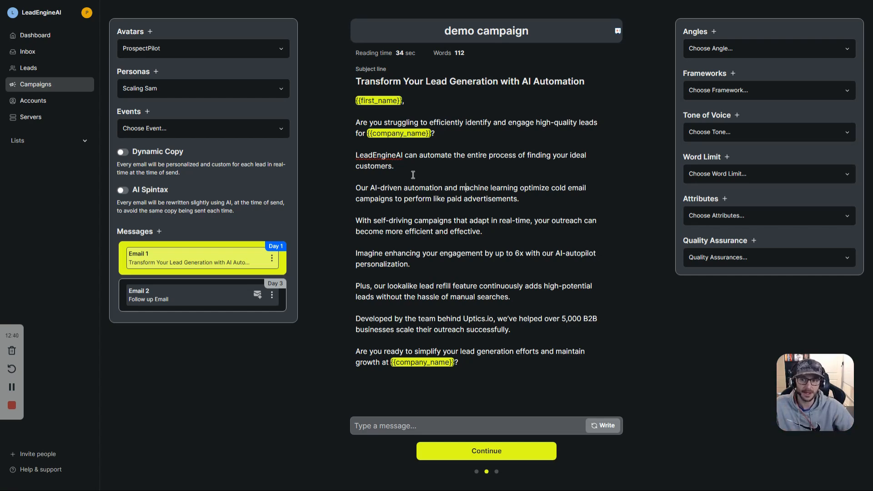
{"action": "left_click", "coordinate": [127, 153]}
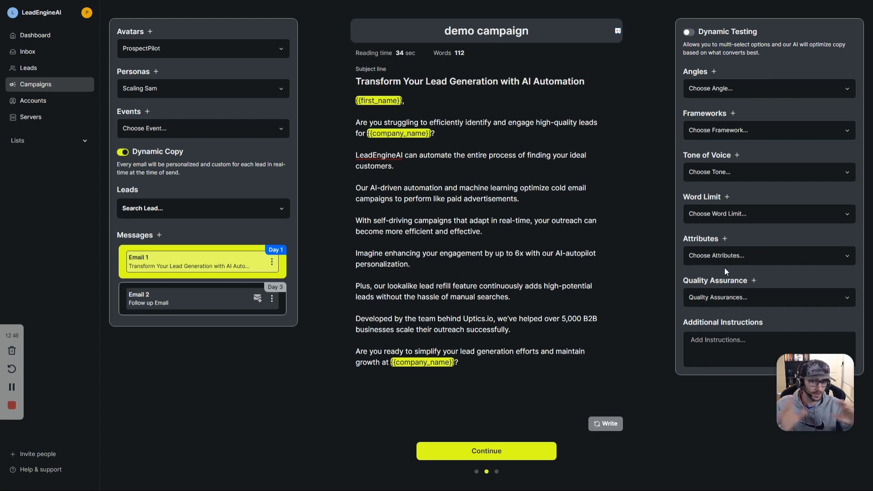
{"action": "left_click", "coordinate": [126, 153]}
{"action": "left_click_drag", "start_coordinate": [433, 122], "coordinate": [489, 232]}
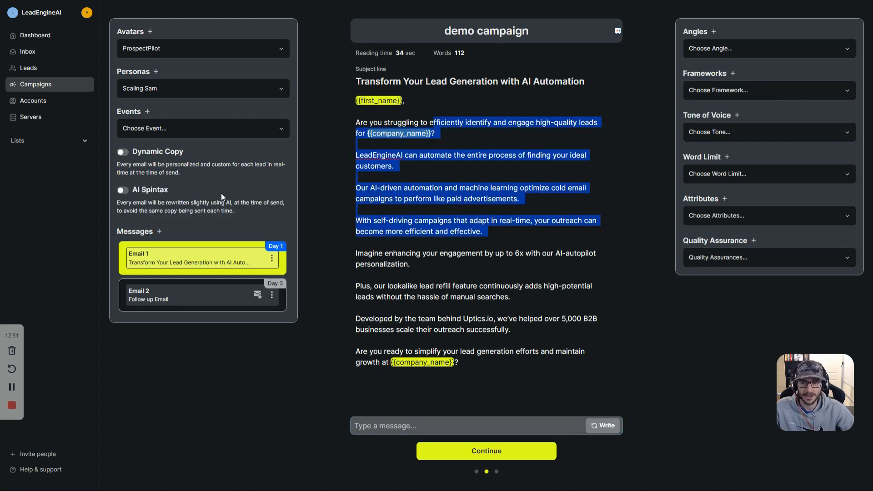
{"action": "left_click", "coordinate": [126, 191]}
{"action": "left_click_drag", "start_coordinate": [520, 132], "coordinate": [518, 355]}
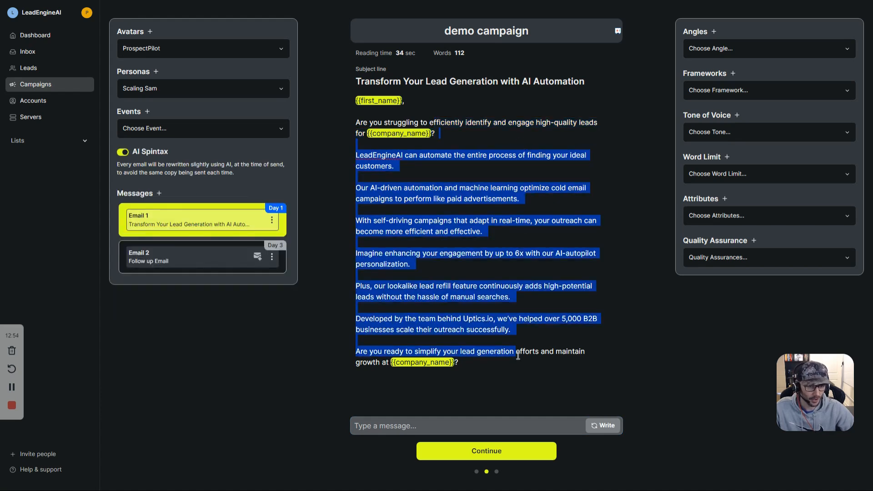
{"action": "left_click_drag", "start_coordinate": [393, 188], "coordinate": [445, 199]}
{"action": "left_click", "coordinate": [117, 153]}
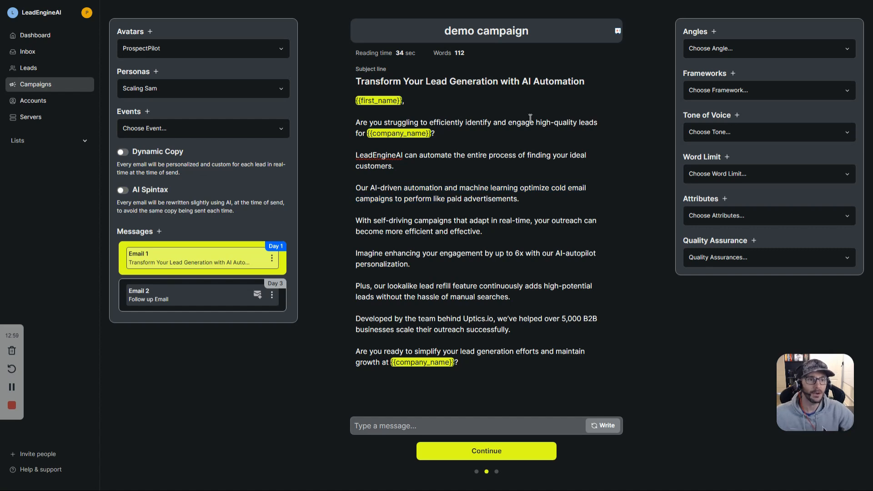
{"action": "left_click_drag", "start_coordinate": [458, 123], "coordinate": [486, 274]}
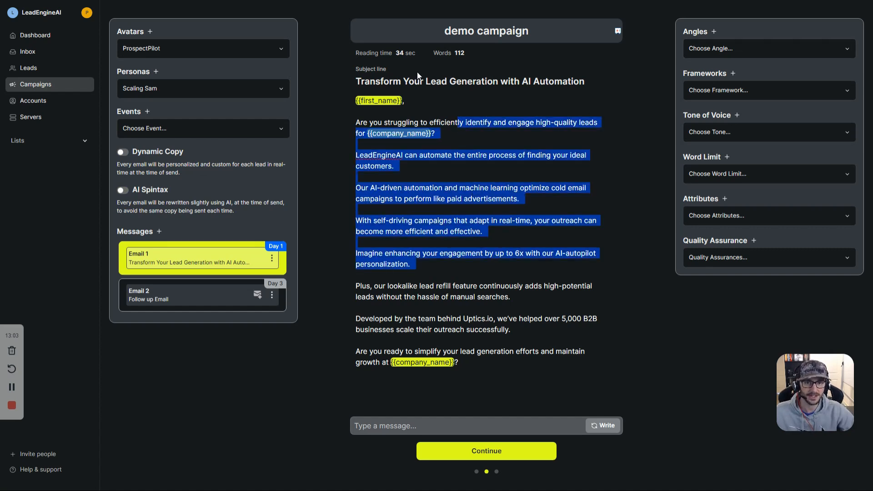
{"action": "double_click", "coordinate": [404, 53]}
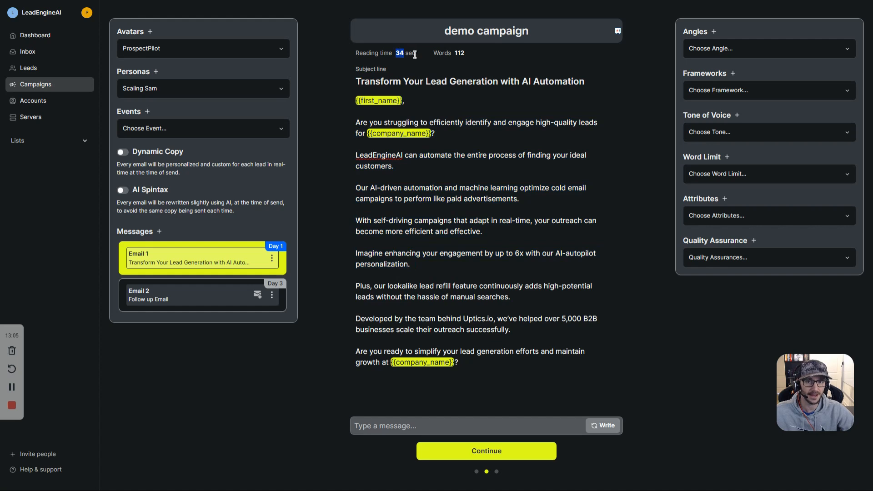
{"action": "double_click", "coordinate": [459, 53]}
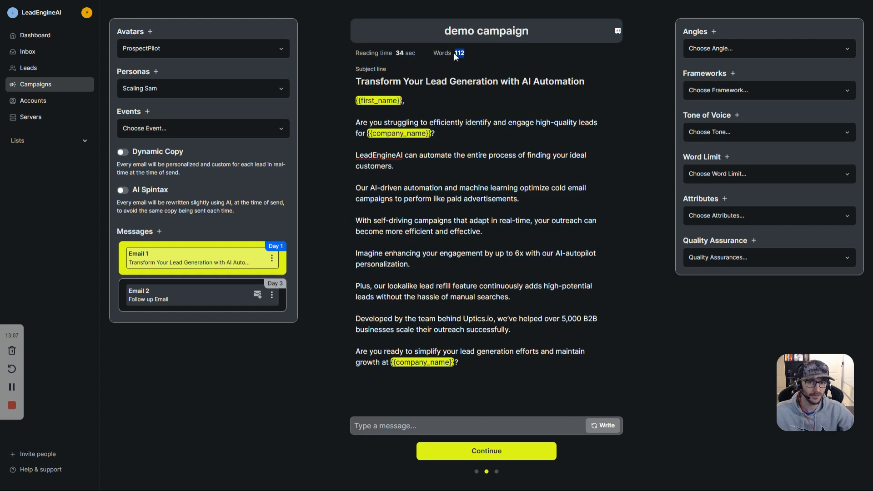
{"action": "triple_click", "coordinate": [430, 83]}
{"action": "left_click", "coordinate": [486, 144]}
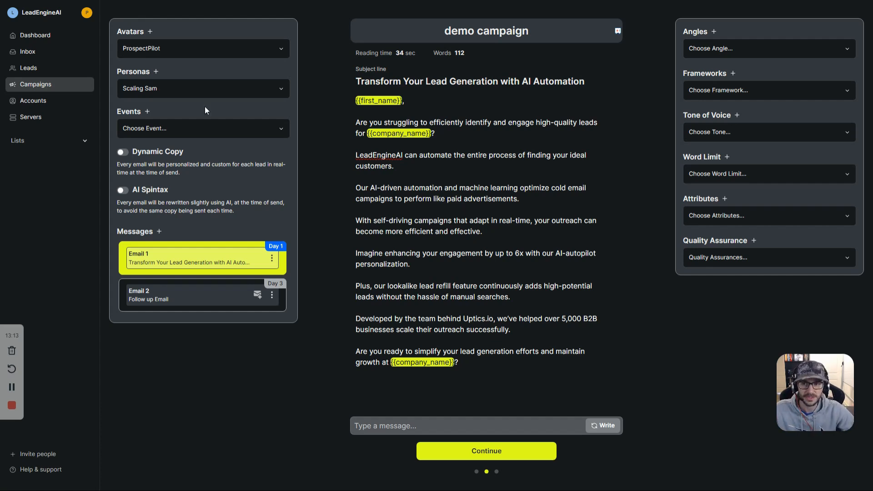
Step: Check the avatar and persona lists and look over the generated email body
{"action": "left_click", "coordinate": [165, 53]}
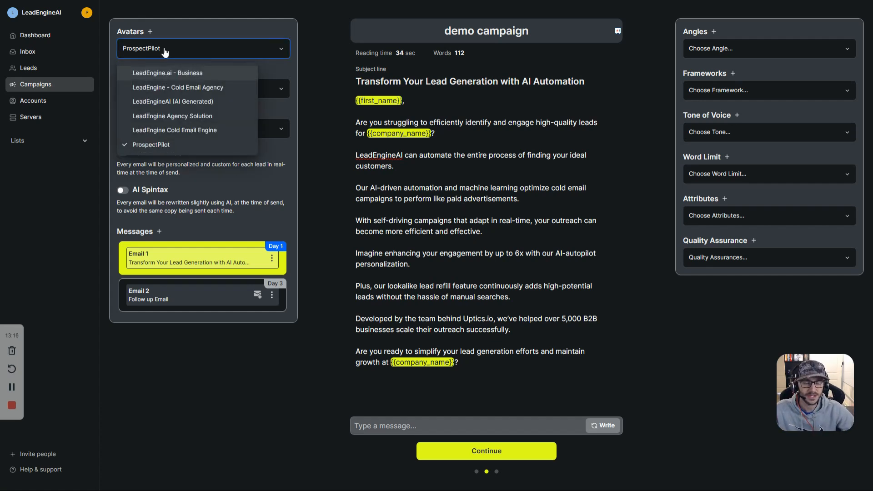
{"action": "left_click", "coordinate": [166, 51]}
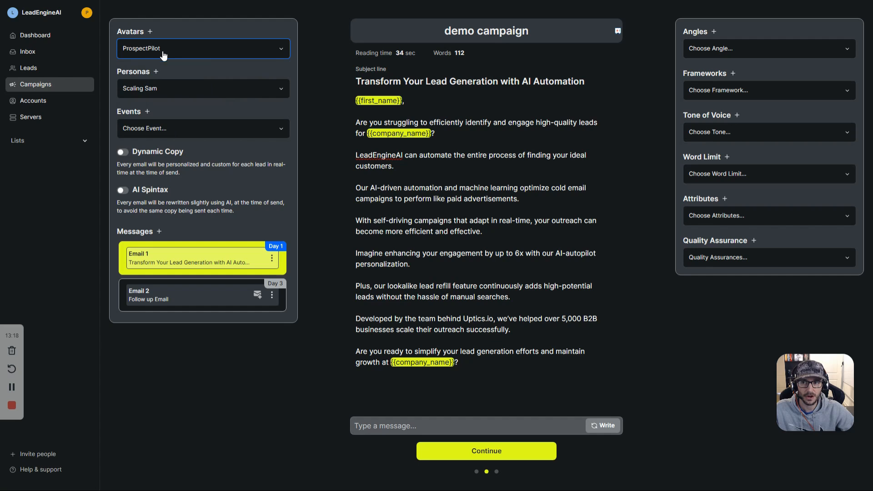
{"action": "left_click", "coordinate": [161, 88]}
{"action": "left_click", "coordinate": [162, 88]}
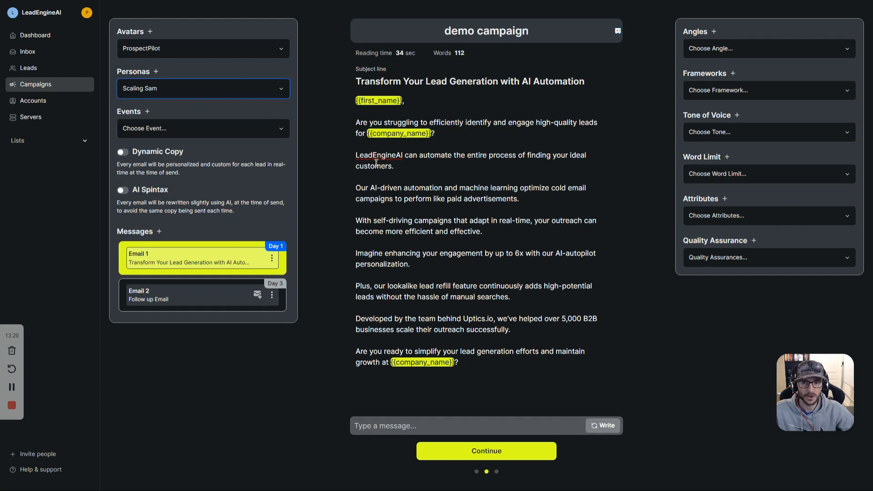
{"action": "left_click_drag", "start_coordinate": [356, 118], "coordinate": [489, 378]}
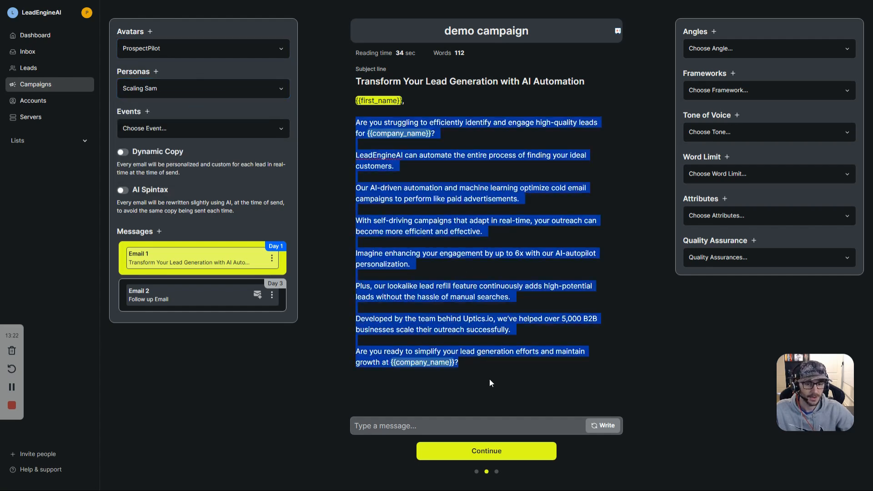
{"action": "left_click", "coordinate": [490, 380]}
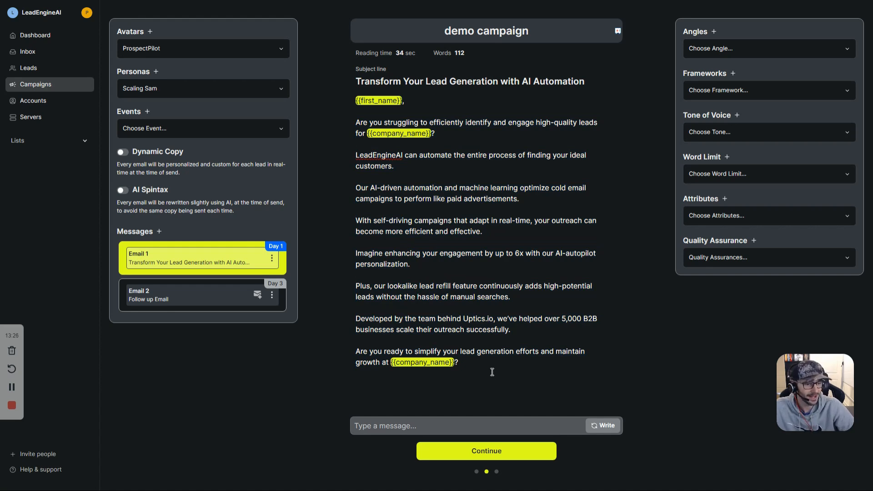
{"action": "left_click", "coordinate": [447, 199]}
{"action": "left_click_drag", "start_coordinate": [529, 365], "coordinate": [449, 90]}
{"action": "left_click", "coordinate": [522, 155]}
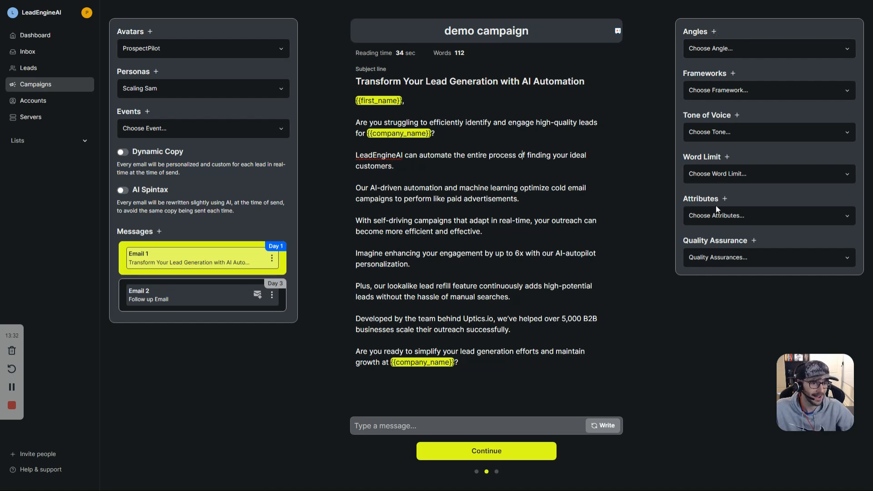
{"action": "left_click_drag", "start_coordinate": [513, 359], "coordinate": [381, 102]}
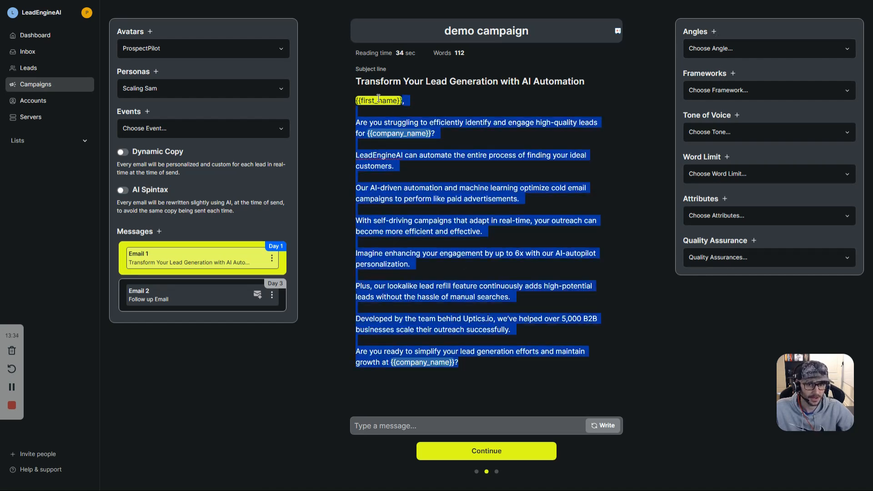
{"action": "left_click", "coordinate": [524, 120]}
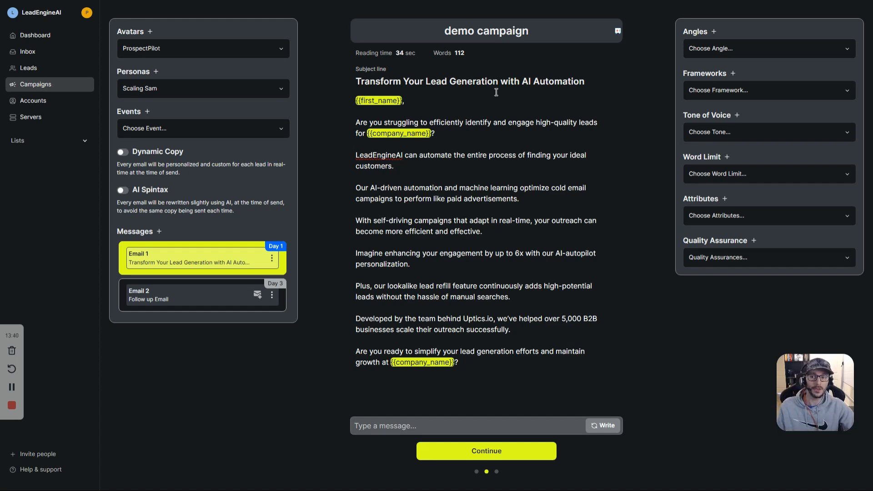
Step: Point out the Dynamic Copy and AI Spintax settings, then show the saved angles list
{"action": "triple_click", "coordinate": [179, 152]}
{"action": "left_click", "coordinate": [172, 187]}
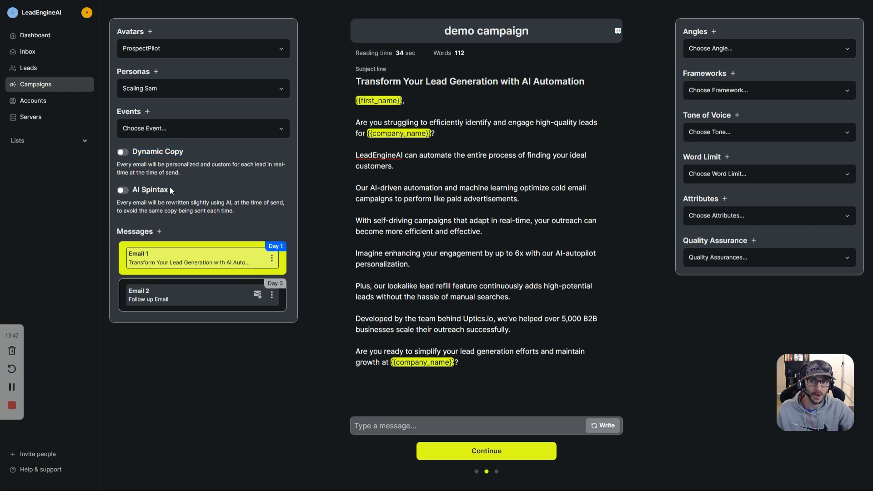
{"action": "left_click_drag", "start_coordinate": [549, 137], "coordinate": [552, 222]}
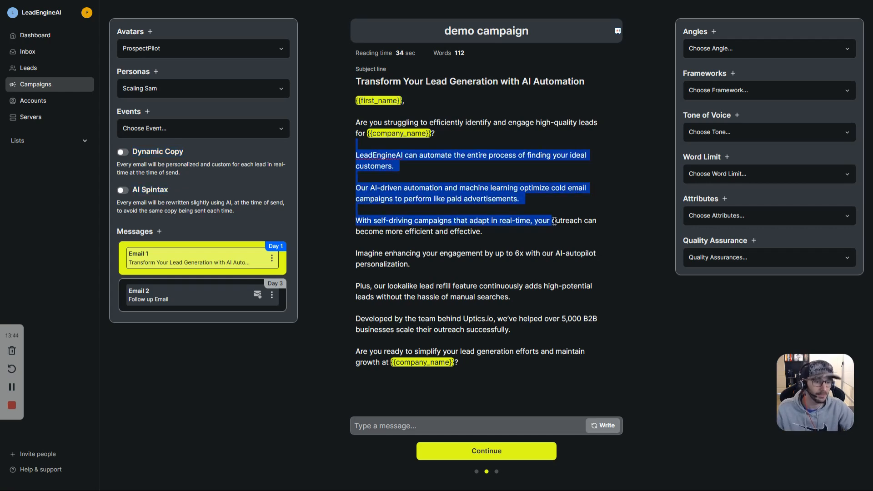
{"action": "left_click", "coordinate": [708, 50]}
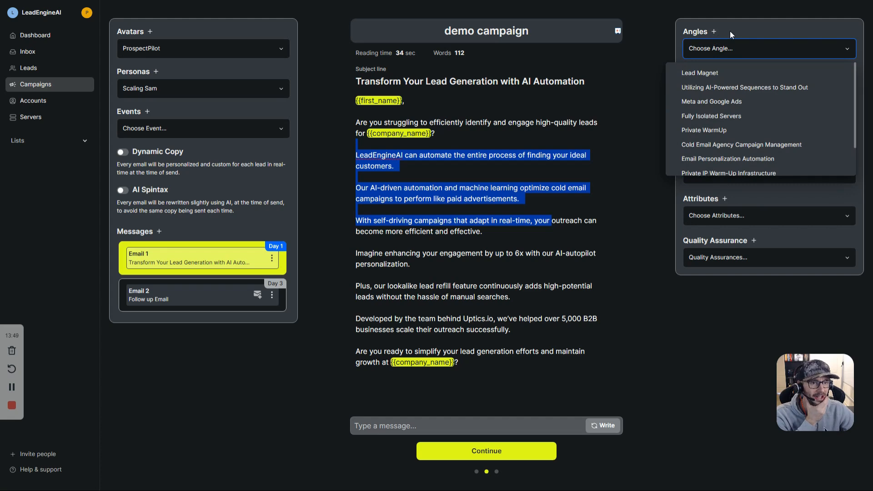
Step: Glance at the Add Angle form, then choose 'Adaptive Email Copy Based on Prospect Behavior' as the angle
{"action": "left_click", "coordinate": [714, 31]}
{"action": "left_click_drag", "start_coordinate": [586, 26], "coordinate": [660, 26]}
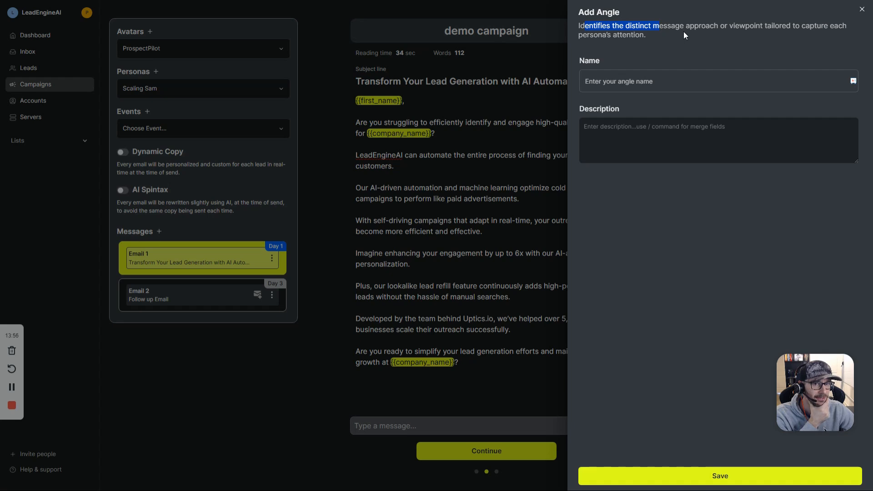
{"action": "left_click", "coordinate": [862, 10]}
{"action": "left_click", "coordinate": [757, 48]}
{"action": "scroll", "coordinate": [764, 121], "scroll_direction": "down", "scroll_amount": 2}
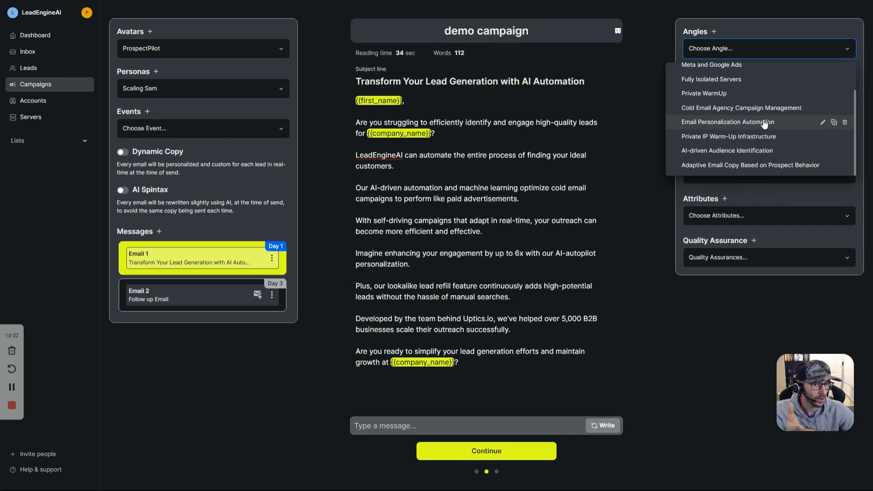
{"action": "left_click", "coordinate": [725, 165]}
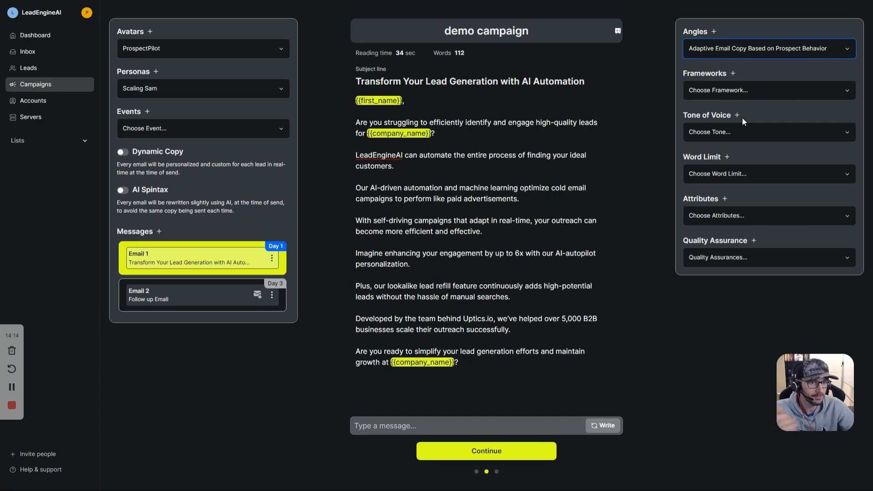
{"action": "left_click", "coordinate": [754, 54]}
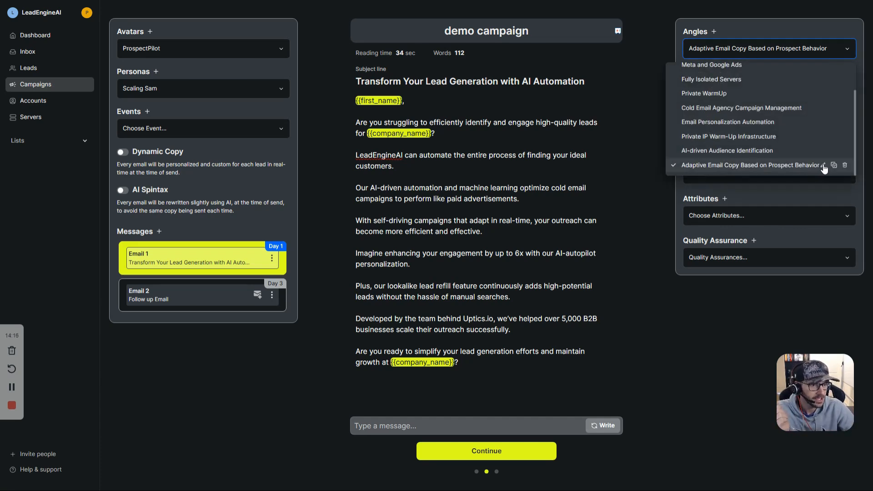
Step: Review the Adaptive Email Copy angle's description in Update Angle and save it unchanged
{"action": "left_click", "coordinate": [822, 165]}
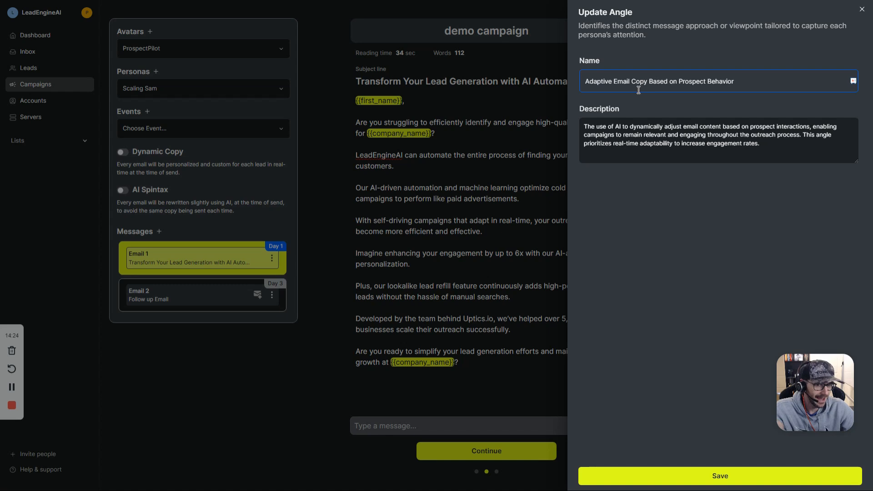
{"action": "left_click", "coordinate": [607, 126]}
{"action": "left_click_drag", "start_coordinate": [650, 126], "coordinate": [696, 126]}
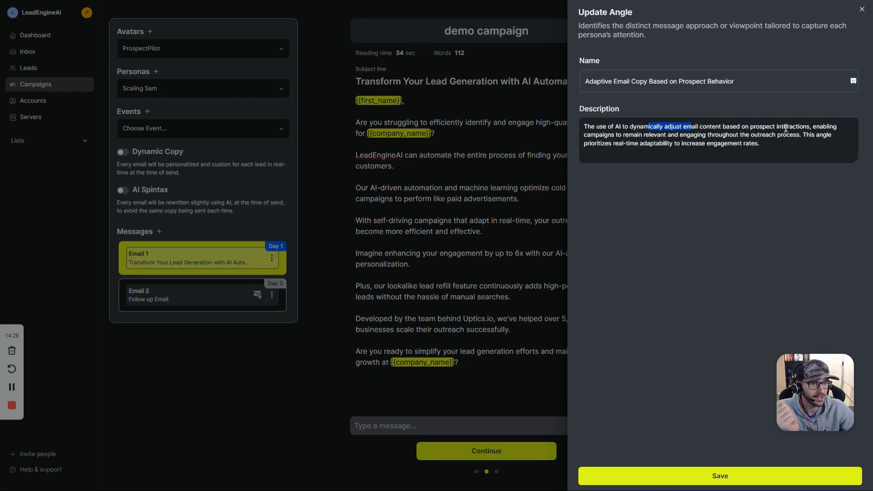
{"action": "left_click_drag", "start_coordinate": [596, 135], "coordinate": [679, 135]}
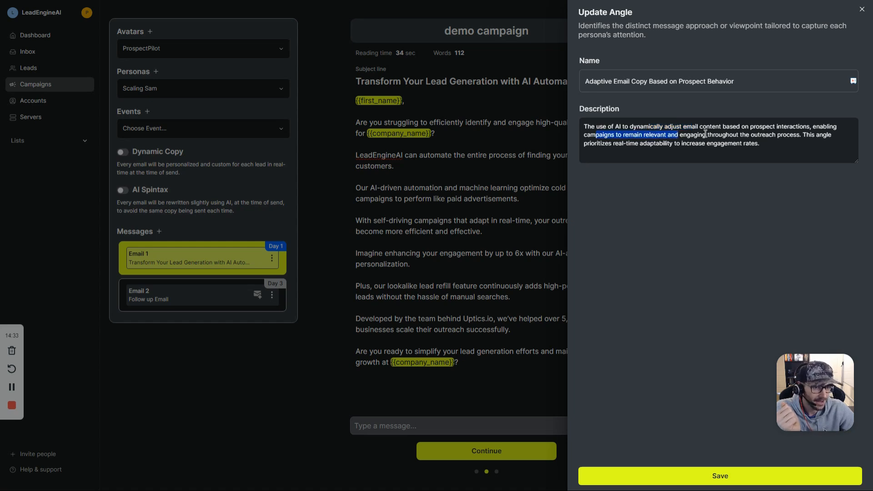
{"action": "left_click_drag", "start_coordinate": [801, 135], "coordinate": [805, 147]}
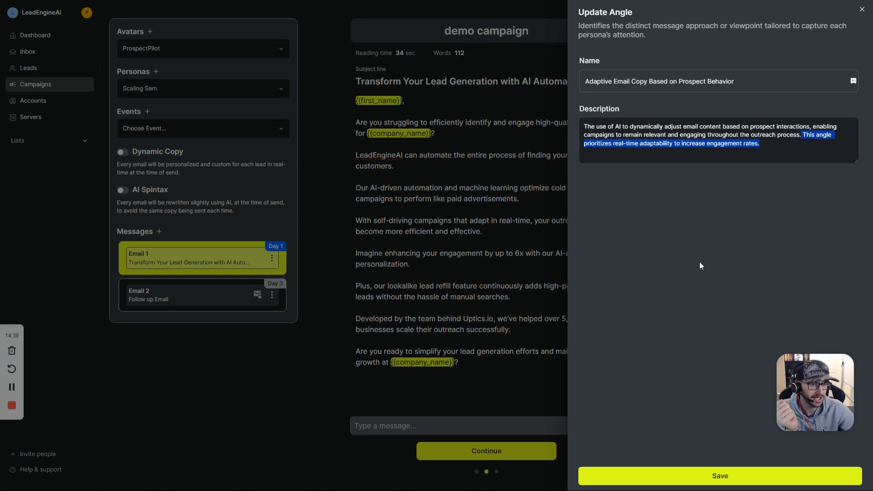
{"action": "left_click", "coordinate": [707, 475]}
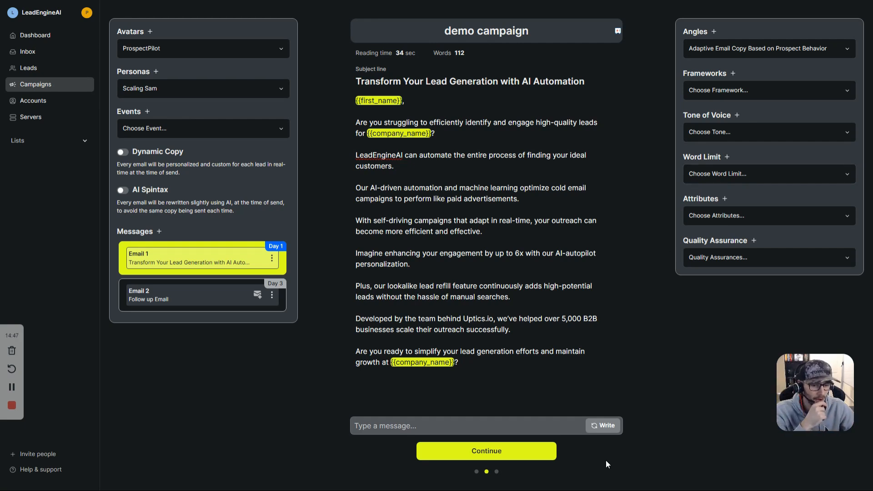
Step: Regenerate Email 1 into the 110-word 'Struggling to Find Quality Leads, {{first_name}}?' draft and review it
{"action": "left_click", "coordinate": [602, 426]}
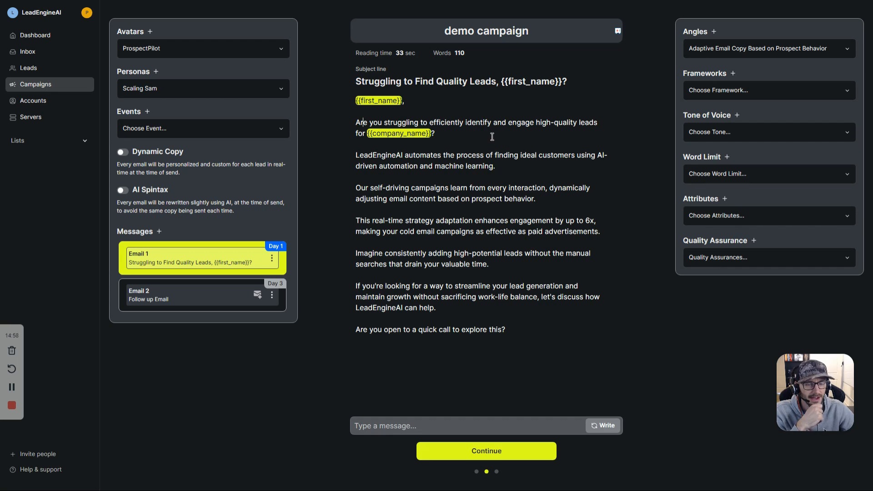
{"action": "left_click_drag", "start_coordinate": [374, 136], "coordinate": [426, 155]}
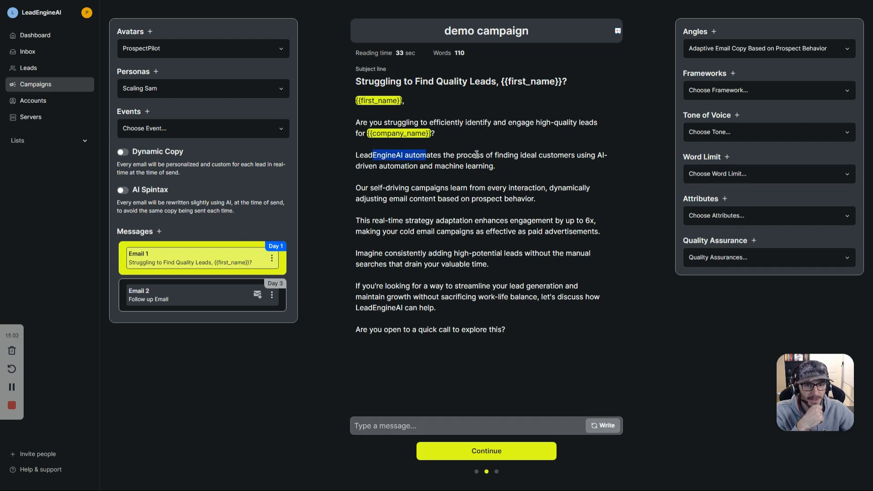
{"action": "left_click_drag", "start_coordinate": [494, 155], "coordinate": [530, 163]}
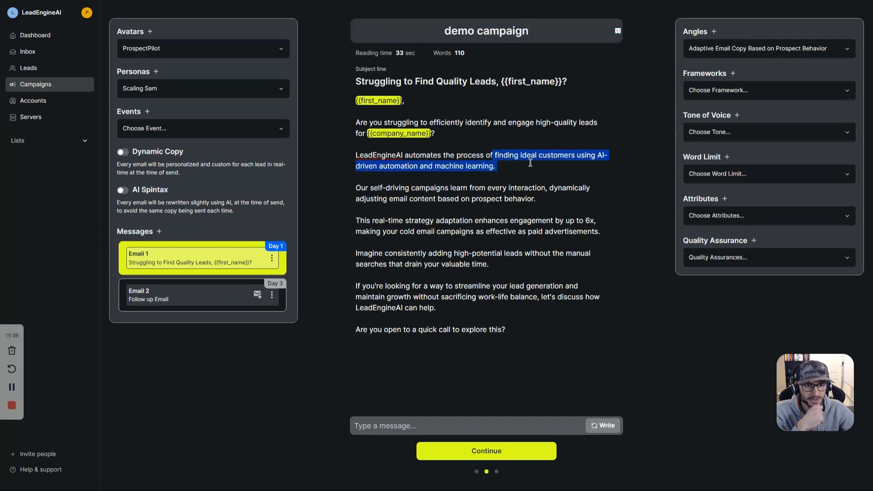
{"action": "left_click", "coordinate": [505, 167]}
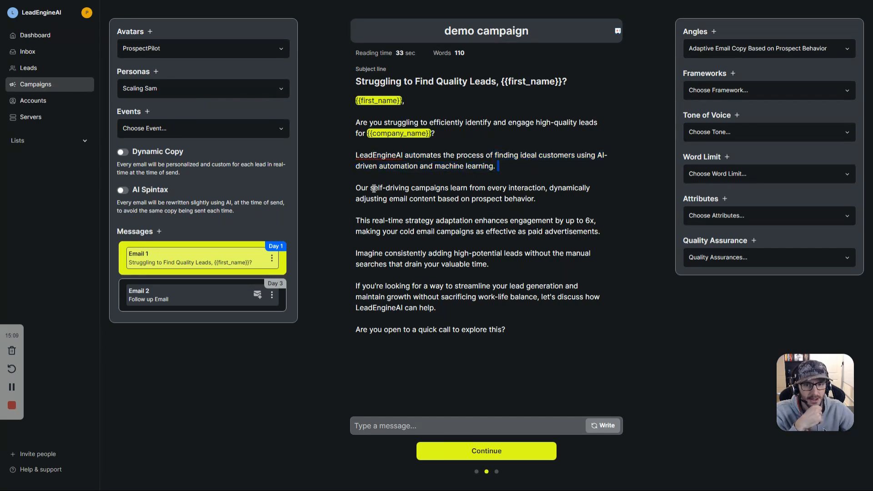
{"action": "left_click_drag", "start_coordinate": [370, 188], "coordinate": [536, 196]}
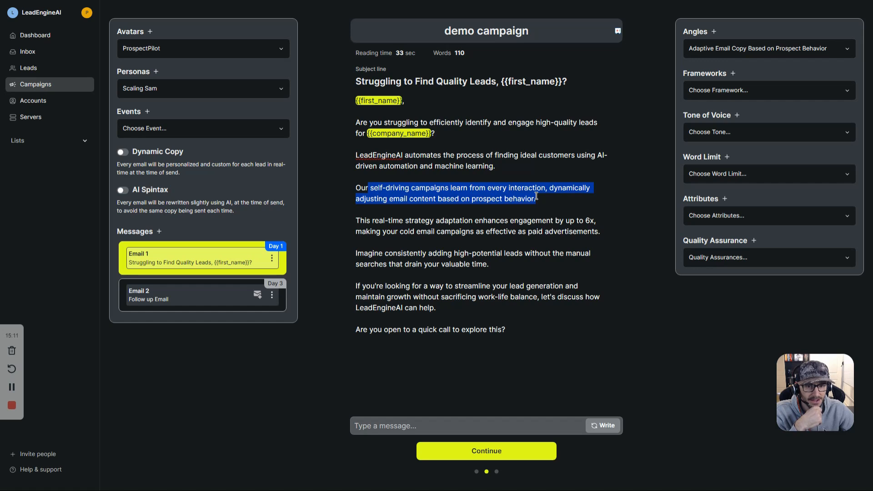
{"action": "key", "text": "ctrl+a"}
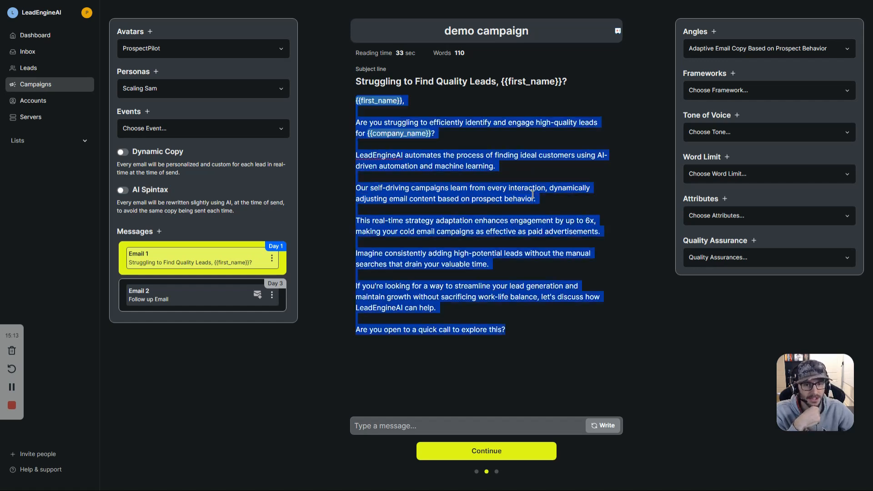
{"action": "left_click", "coordinate": [533, 195]}
{"action": "left_click_drag", "start_coordinate": [540, 198], "coordinate": [359, 187]}
{"action": "left_click", "coordinate": [727, 54]}
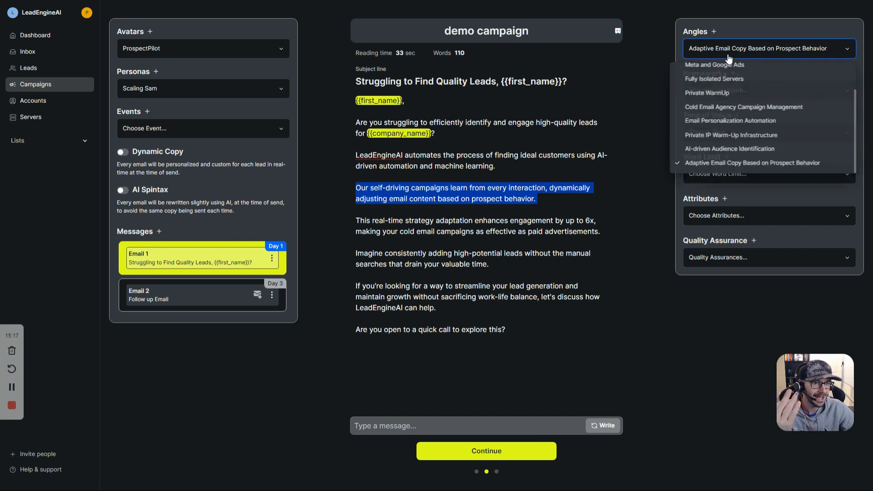
{"action": "left_click", "coordinate": [502, 166]}
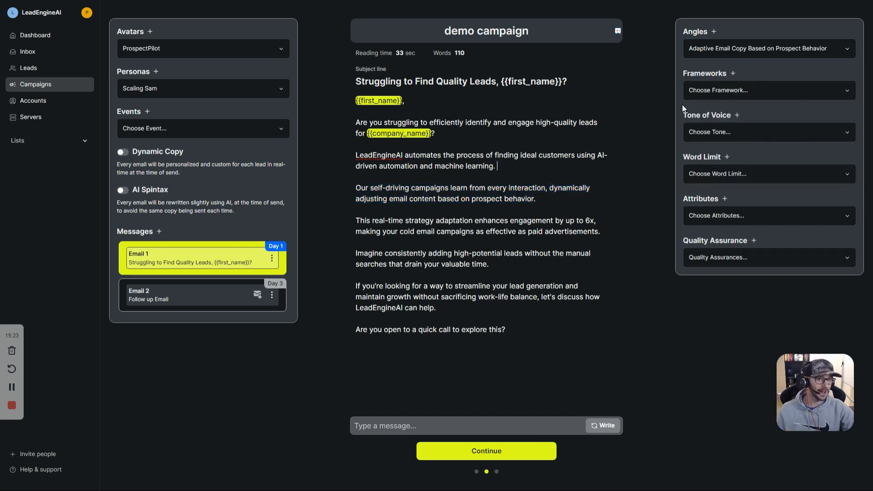
Step: Select the Problem, Solution, CTA framework and open its Update Framework form
{"action": "left_click", "coordinate": [734, 91]}
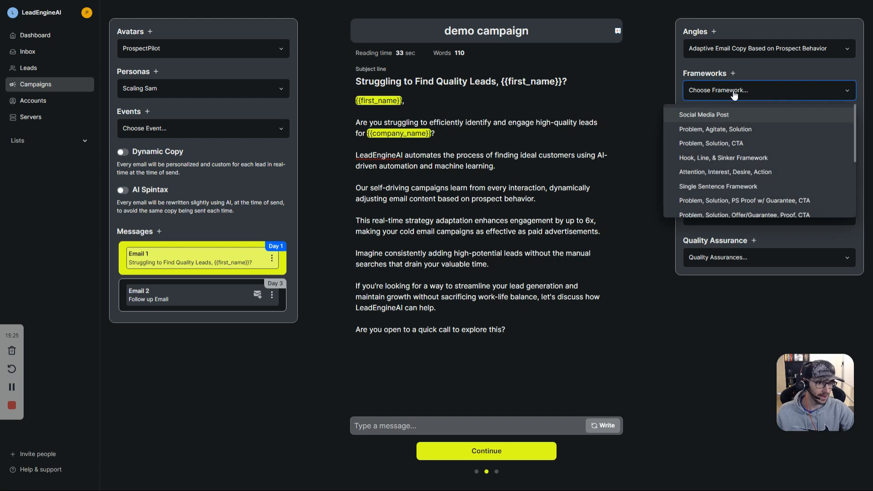
{"action": "scroll", "coordinate": [768, 164], "scroll_direction": "up", "scroll_amount": 5}
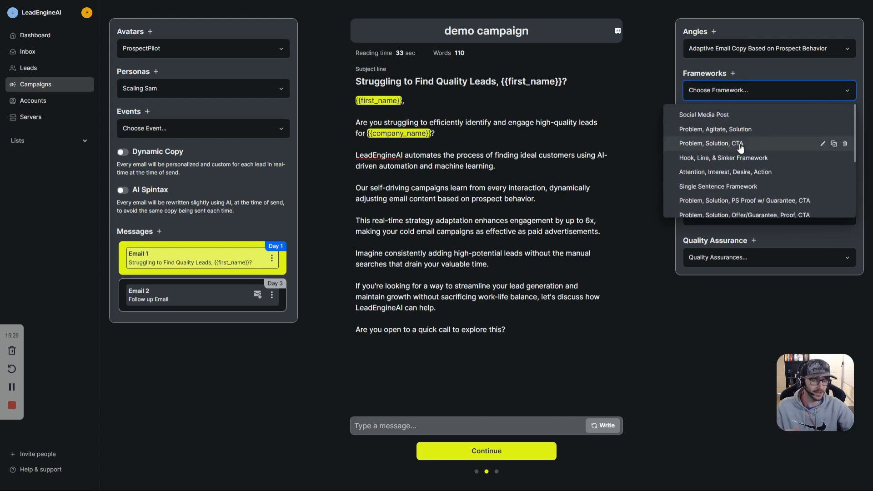
{"action": "scroll", "coordinate": [764, 161], "scroll_direction": "down", "scroll_amount": 1}
{"action": "scroll", "coordinate": [764, 160], "scroll_direction": "down", "scroll_amount": 3}
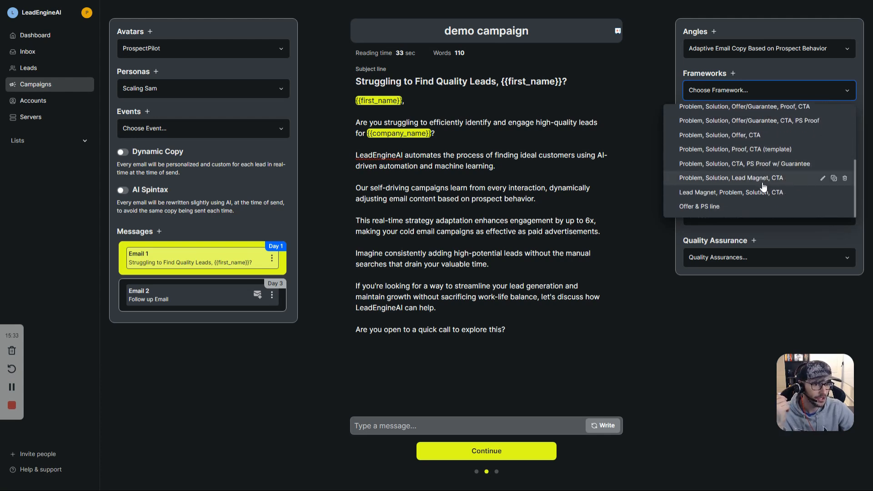
{"action": "scroll", "coordinate": [773, 195], "scroll_direction": "up", "scroll_amount": 5}
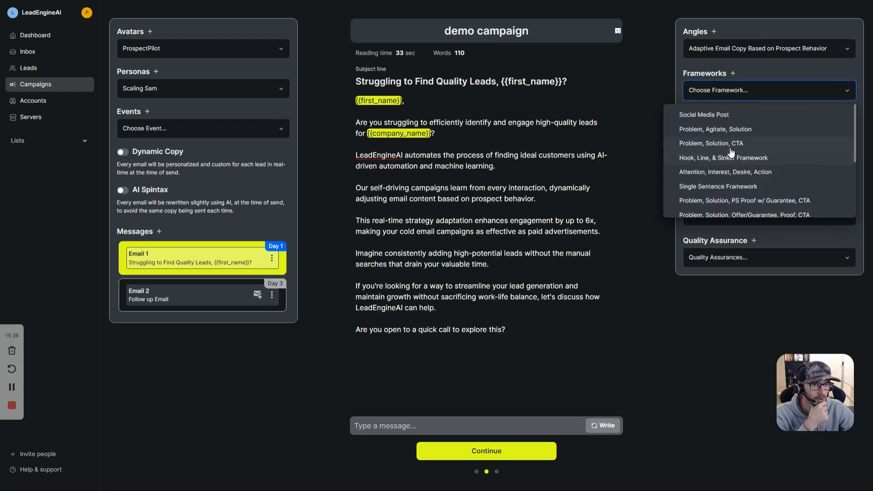
{"action": "left_click", "coordinate": [716, 145]}
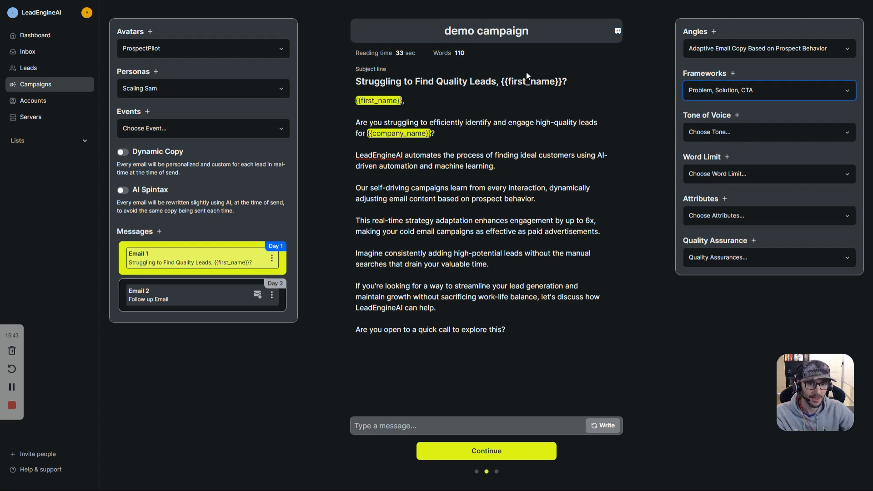
{"action": "left_click_drag", "start_coordinate": [438, 133], "coordinate": [539, 232]}
{"action": "left_click", "coordinate": [763, 92]}
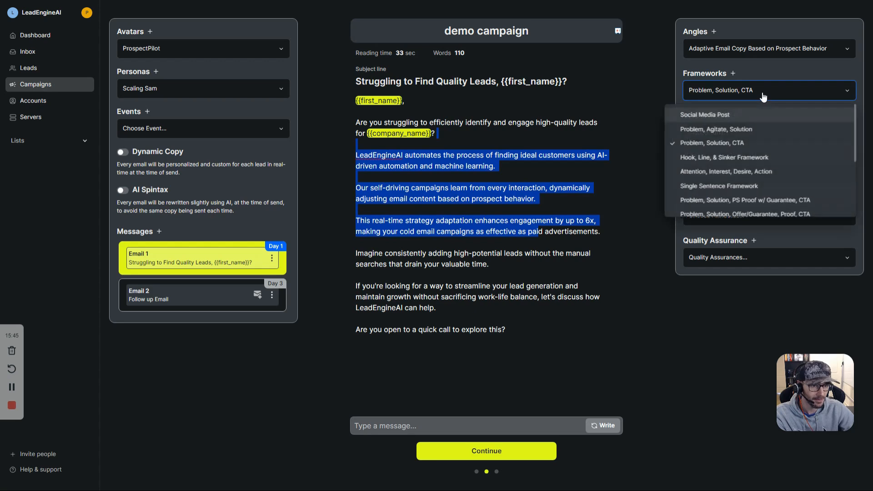
{"action": "left_click", "coordinate": [824, 144]}
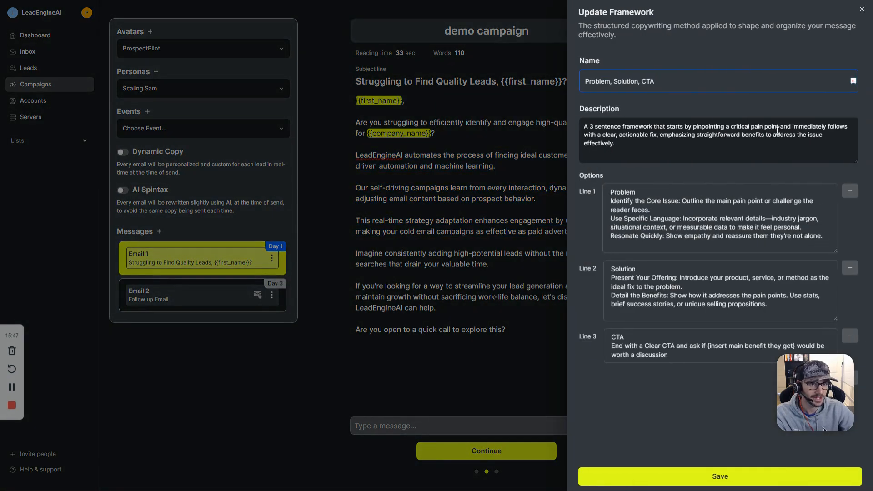
Step: Review the Problem, Solution, CTA lines, add then remove a Line 4, and save
{"action": "triple_click", "coordinate": [596, 135]}
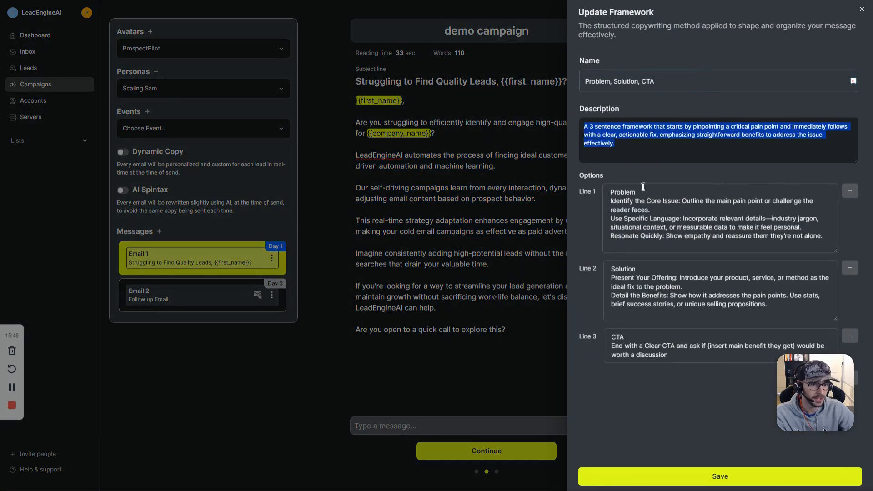
{"action": "triple_click", "coordinate": [655, 227]}
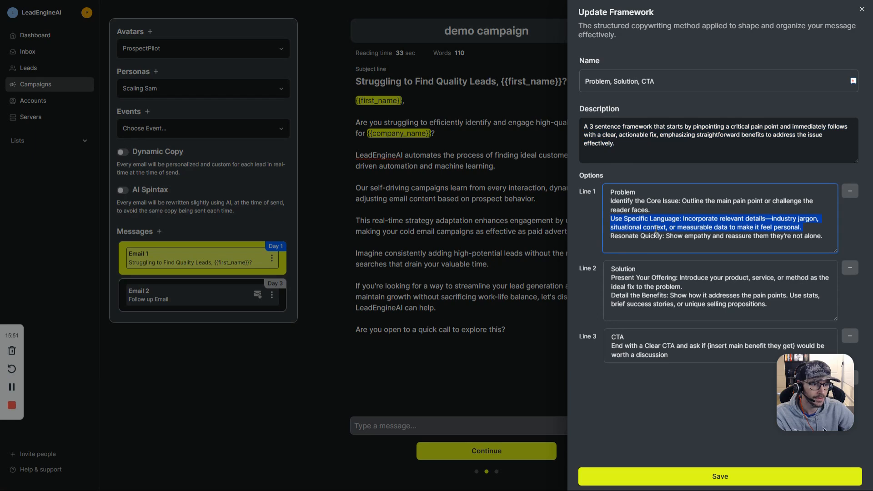
{"action": "triple_click", "coordinate": [669, 284]}
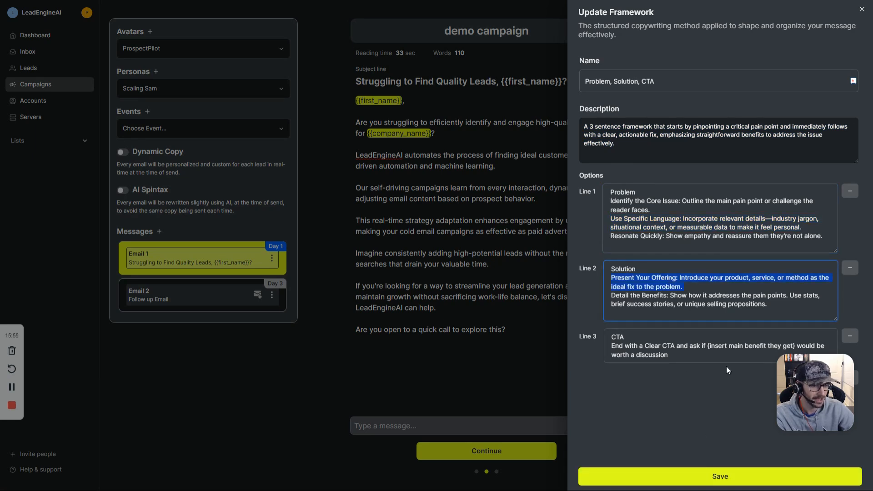
{"action": "left_click_drag", "start_coordinate": [793, 372], "coordinate": [704, 357]}
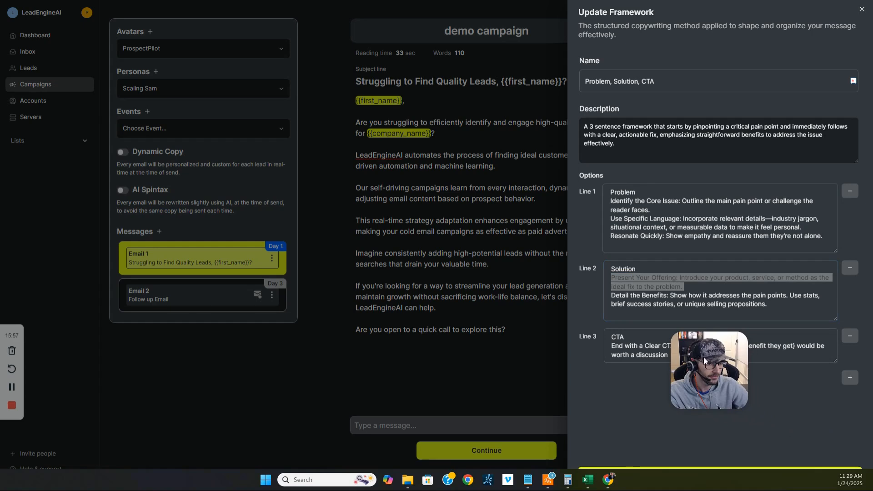
{"action": "left_click", "coordinate": [845, 383]}
{"action": "left_click", "coordinate": [850, 378]}
{"action": "left_click_drag", "start_coordinate": [737, 377], "coordinate": [848, 399]}
{"action": "left_click", "coordinate": [696, 475]}
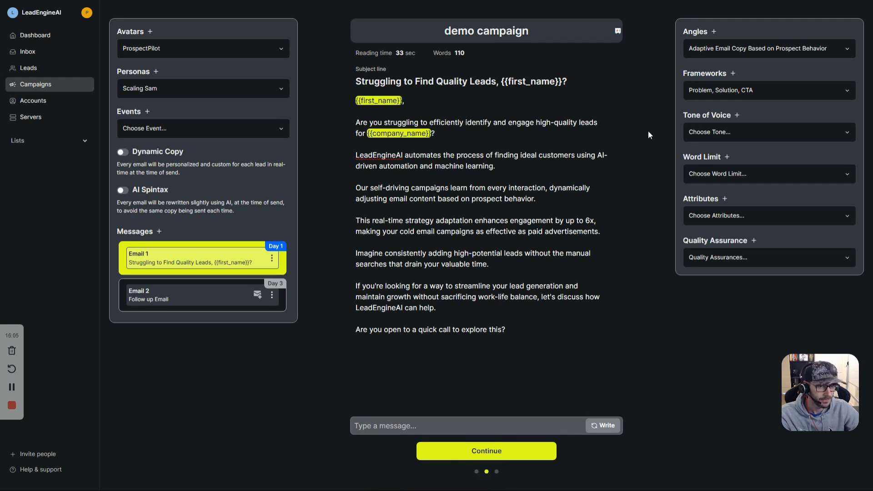
Step: Regenerate Email 1 into the 66-word 'Transform Your Lead Generation with AI Insights' draft
{"action": "left_click", "coordinate": [604, 426]}
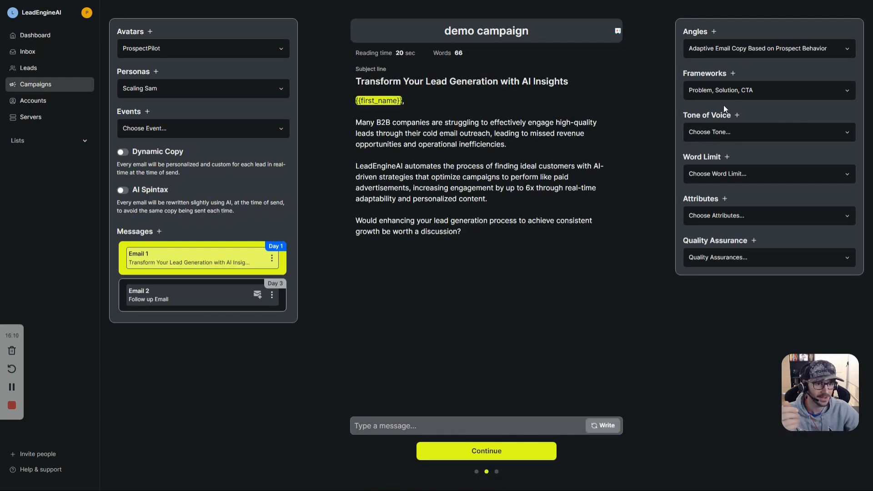
{"action": "left_click", "coordinate": [410, 135]}
{"action": "key", "text": "ctrl+a"}
{"action": "left_click", "coordinate": [411, 134]}
{"action": "left_click_drag", "start_coordinate": [356, 123], "coordinate": [522, 136]}
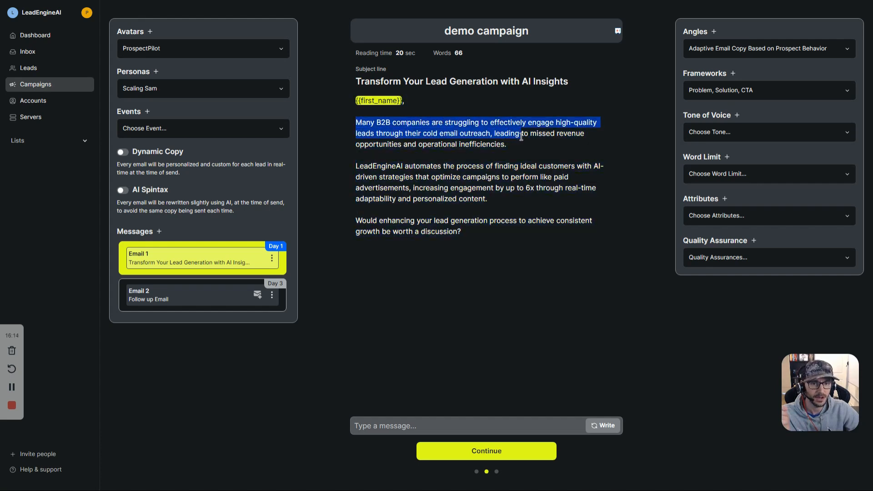
{"action": "triple_click", "coordinate": [521, 136]}
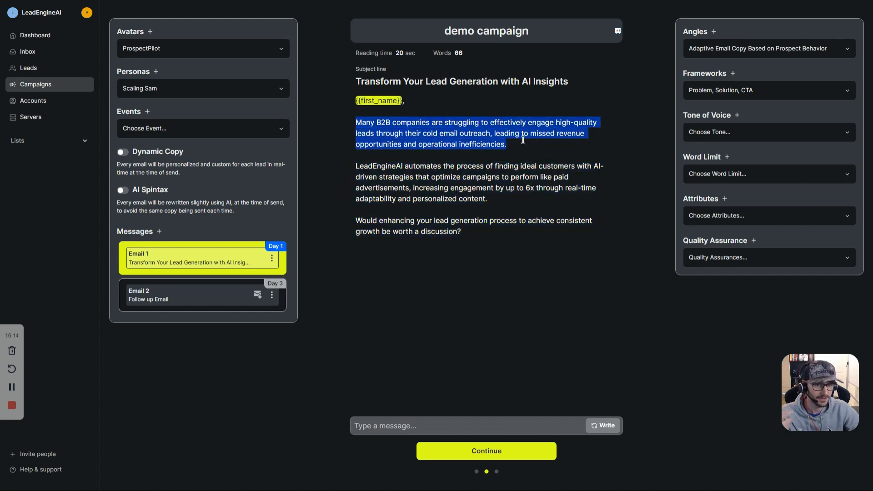
{"action": "left_click", "coordinate": [385, 134]}
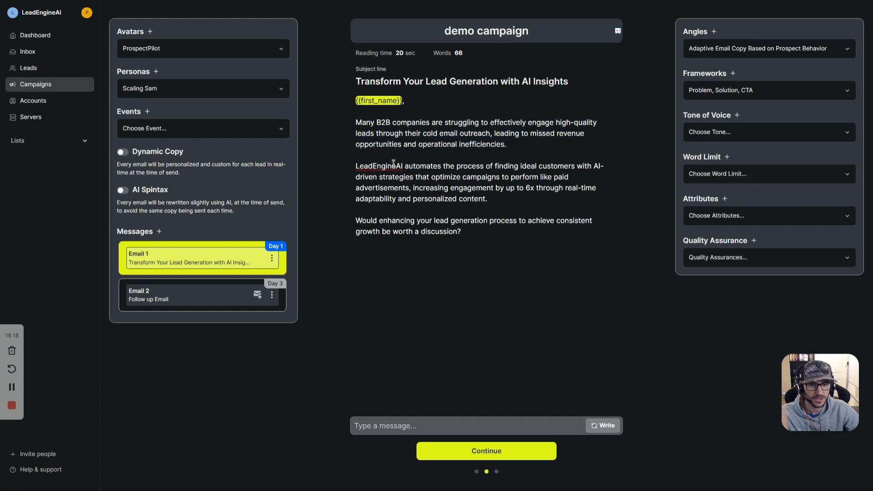
Step: Review the new draft's second paragraph and closing question, then bring up the tone of voice options
{"action": "left_click_drag", "start_coordinate": [373, 165], "coordinate": [531, 165]}
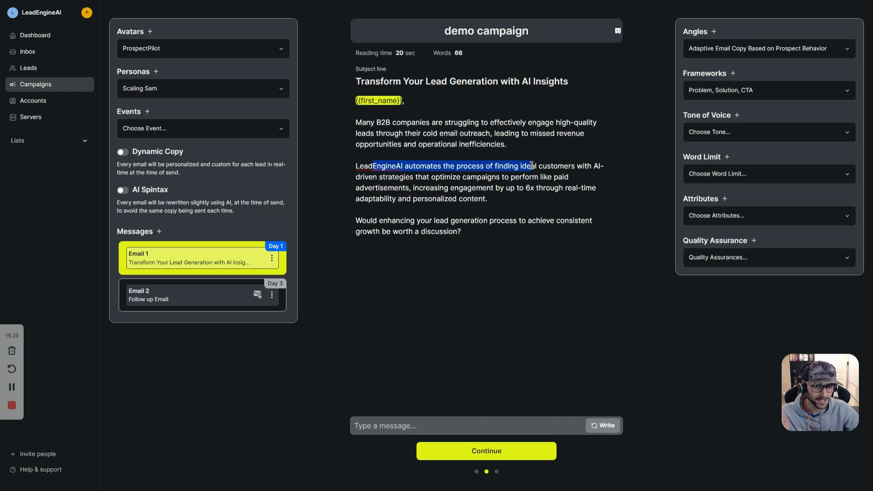
{"action": "left_click", "coordinate": [404, 177]}
{"action": "left_click_drag", "start_coordinate": [404, 177], "coordinate": [490, 199]}
{"action": "left_click", "coordinate": [482, 222]}
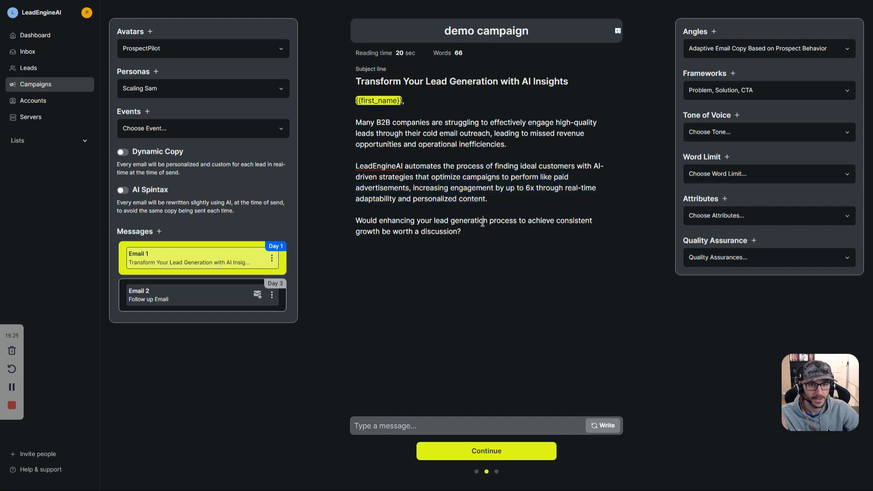
{"action": "key", "text": "ctrl+a"}
{"action": "left_click", "coordinate": [439, 135]}
{"action": "key", "text": "ctrl+a"}
{"action": "left_click", "coordinate": [444, 182]}
{"action": "left_click_drag", "start_coordinate": [493, 240], "coordinate": [439, 234]}
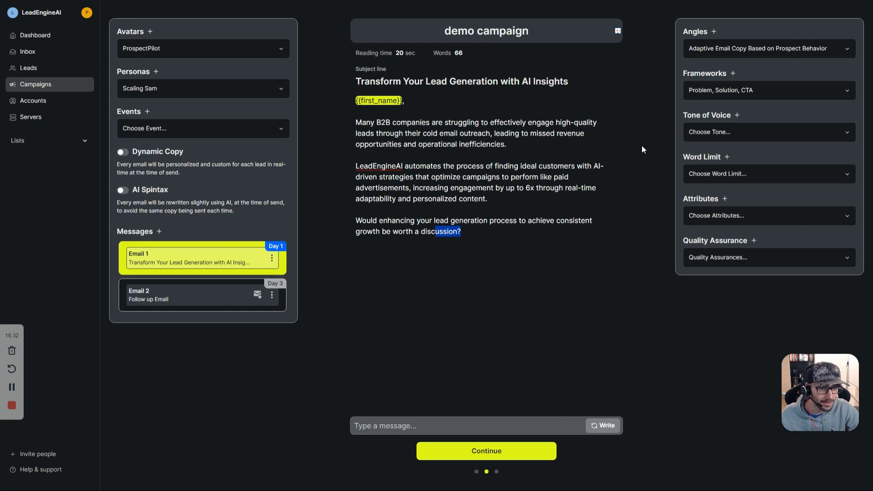
{"action": "left_click", "coordinate": [719, 136]}
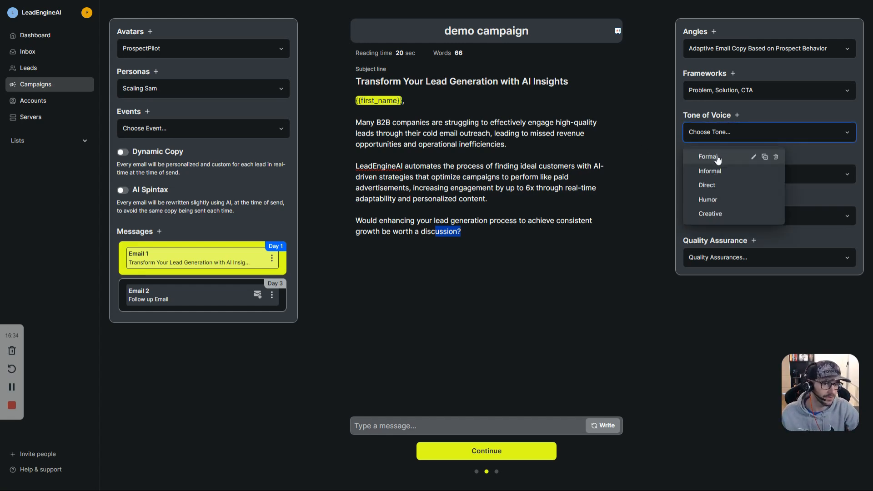
Step: Set the tone of voice to Formal and regenerate Email 1
{"action": "left_click", "coordinate": [717, 160]}
{"action": "left_click", "coordinate": [737, 116]}
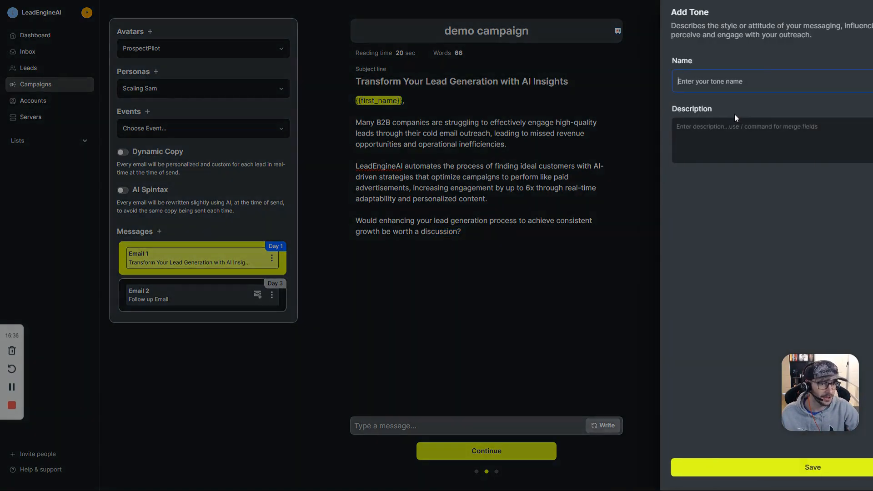
{"action": "left_click", "coordinate": [547, 128]}
{"action": "left_click", "coordinate": [729, 133]}
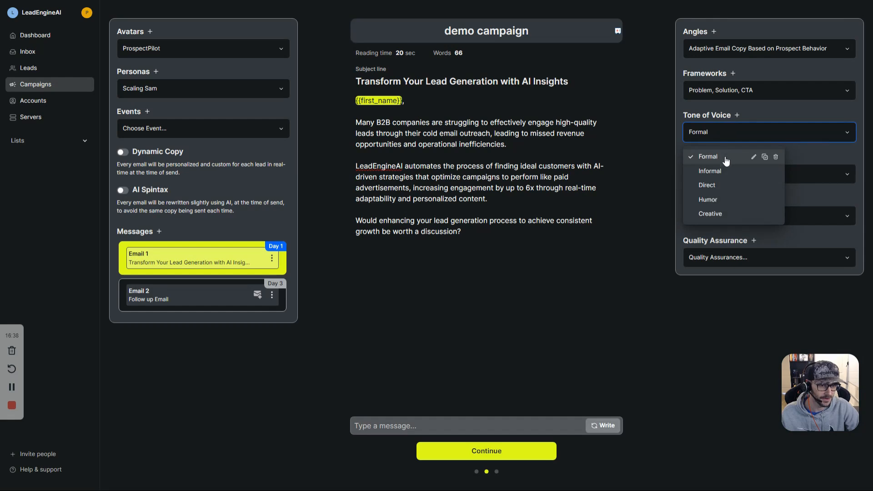
{"action": "left_click", "coordinate": [727, 159]}
{"action": "left_click", "coordinate": [607, 426]}
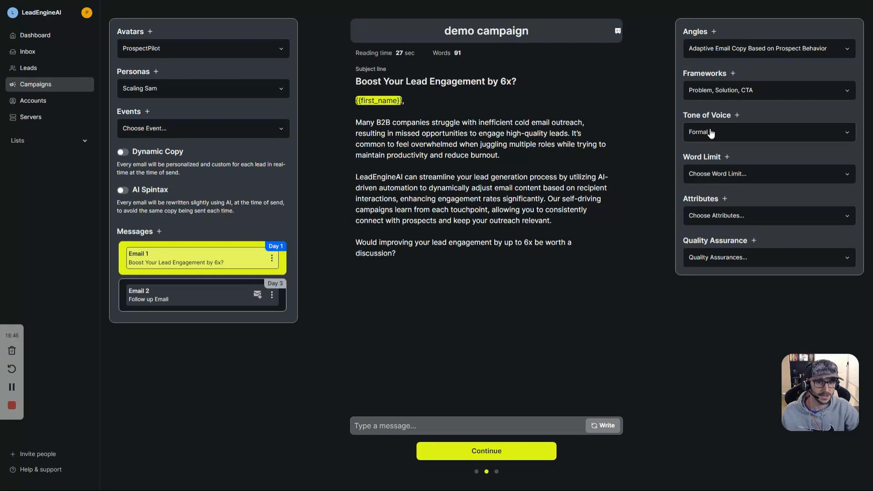
Step: Review the new 'Boost Your Lead Engagement by 6x?' draft by selecting its opening paragraphs
{"action": "left_click_drag", "start_coordinate": [362, 127], "coordinate": [368, 167]}
{"action": "left_click", "coordinate": [509, 210]}
{"action": "left_click", "coordinate": [524, 160]}
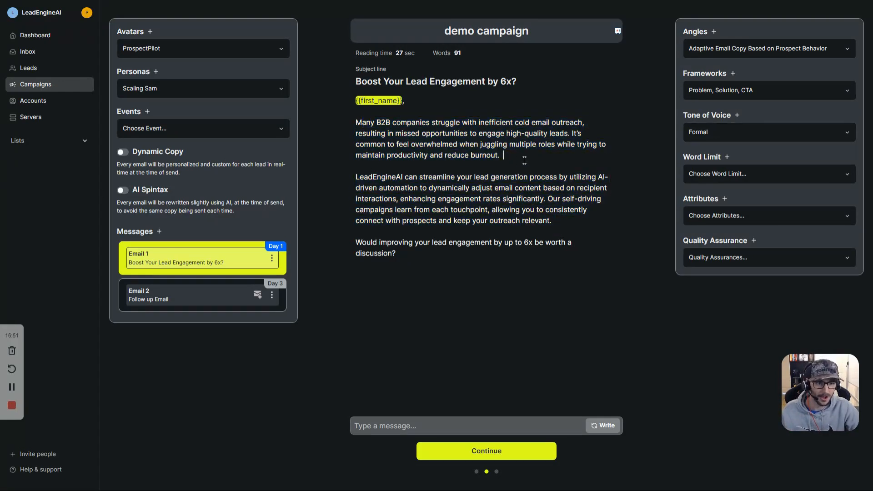
Step: Set the word limit to 75 and regenerate Email 1
{"action": "left_click", "coordinate": [714, 176]}
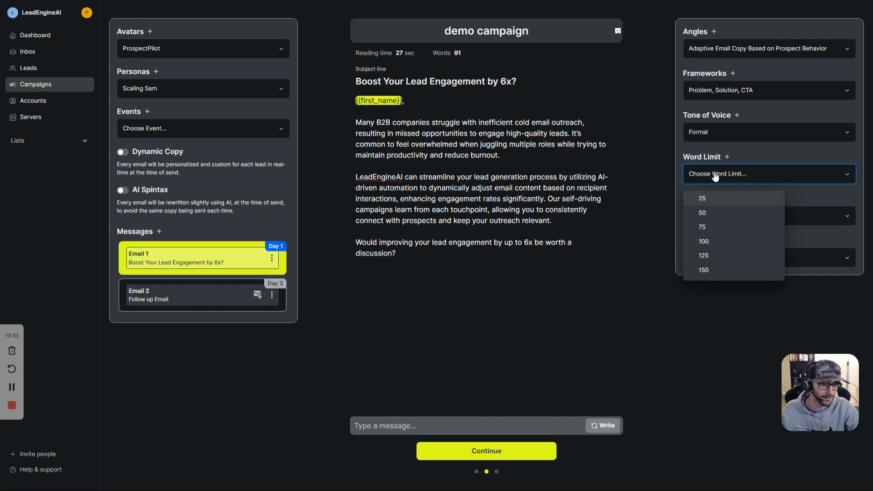
{"action": "left_click", "coordinate": [706, 227]}
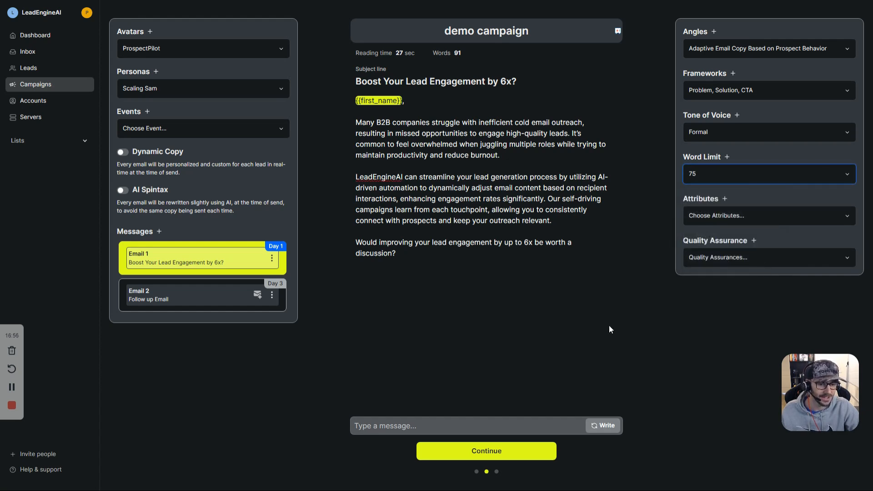
{"action": "left_click", "coordinate": [603, 424]}
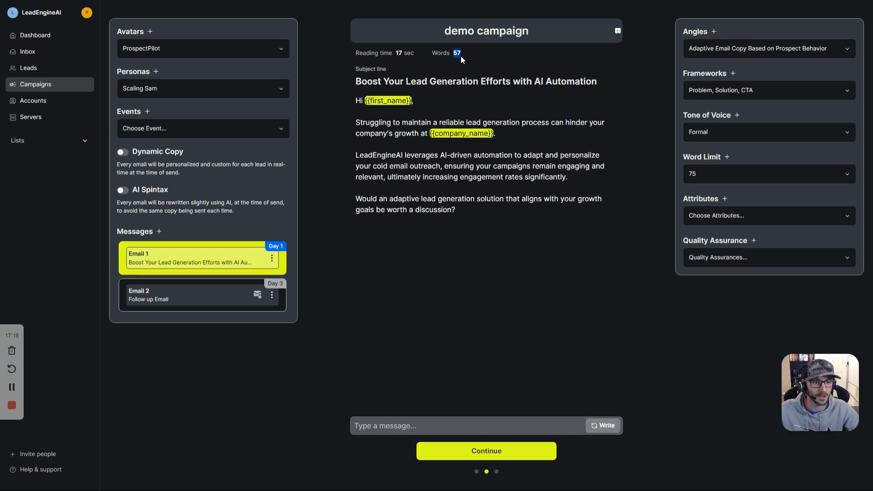
Step: Review the 57-word 'Boost Your Lead Generation Efforts with AI Automation' subject and body
{"action": "left_click", "coordinate": [372, 122]}
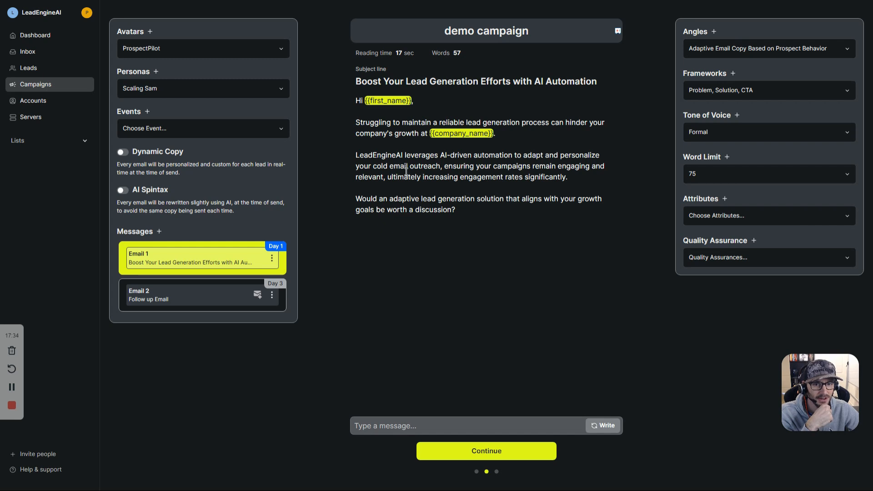
{"action": "left_click_drag", "start_coordinate": [398, 177], "coordinate": [504, 179]}
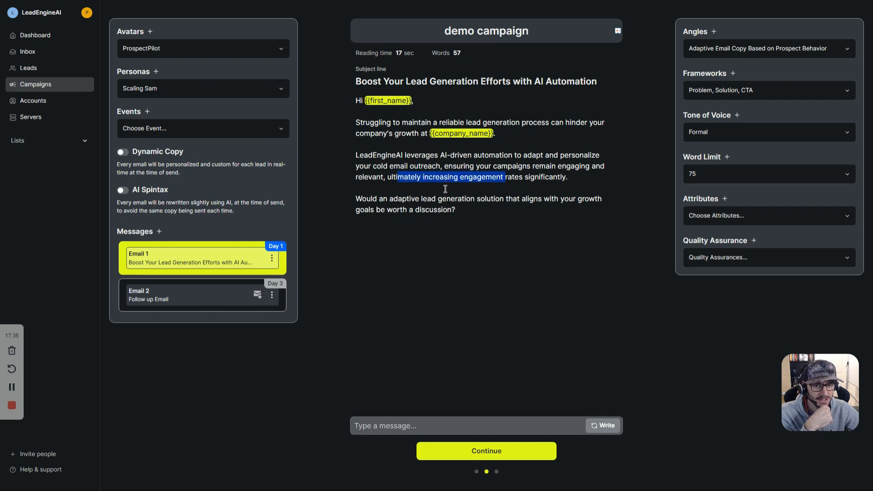
{"action": "left_click", "coordinate": [383, 201]}
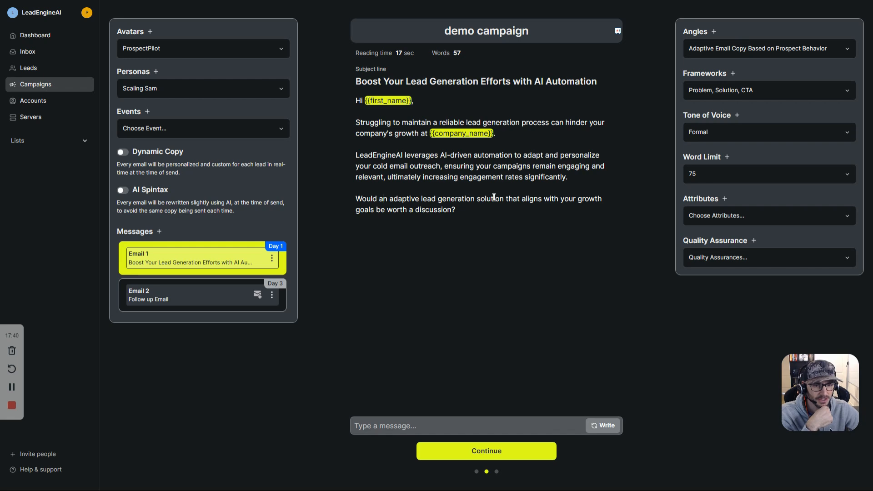
{"action": "key", "text": "ctrl+shift+End"}
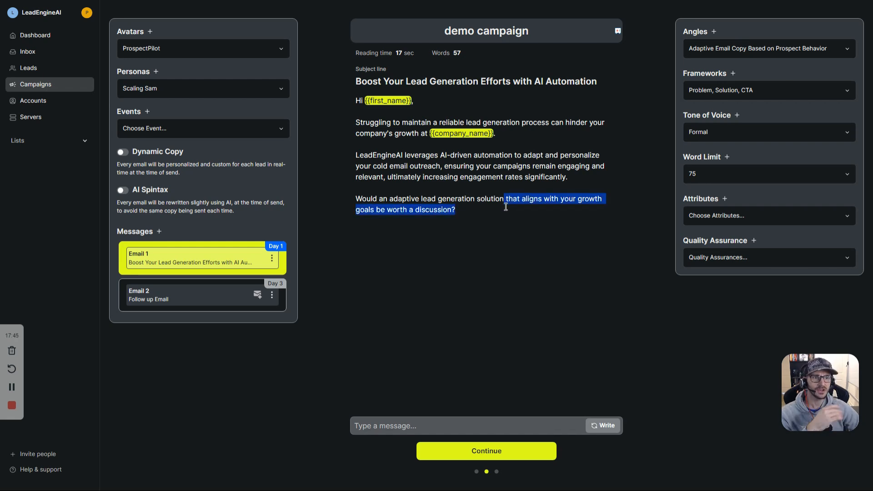
{"action": "triple_click", "coordinate": [538, 81]}
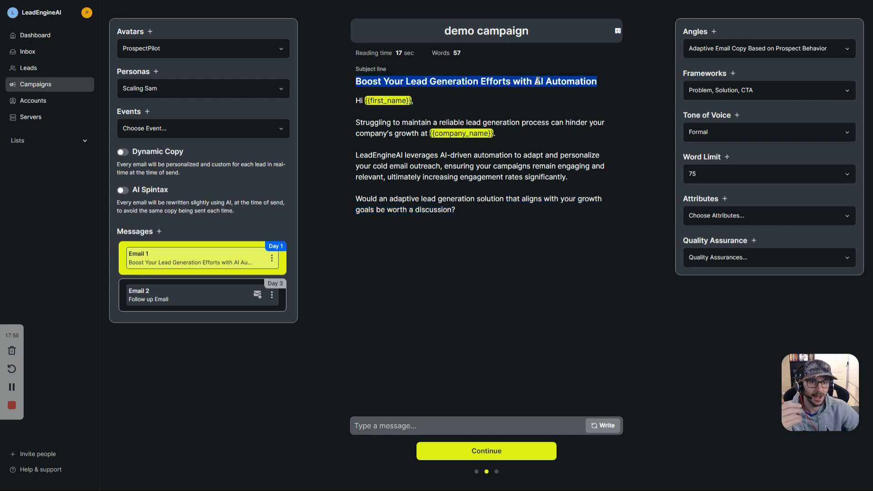
{"action": "left_click", "coordinate": [469, 216]}
{"action": "left_click_drag", "start_coordinate": [468, 216], "coordinate": [362, 121]}
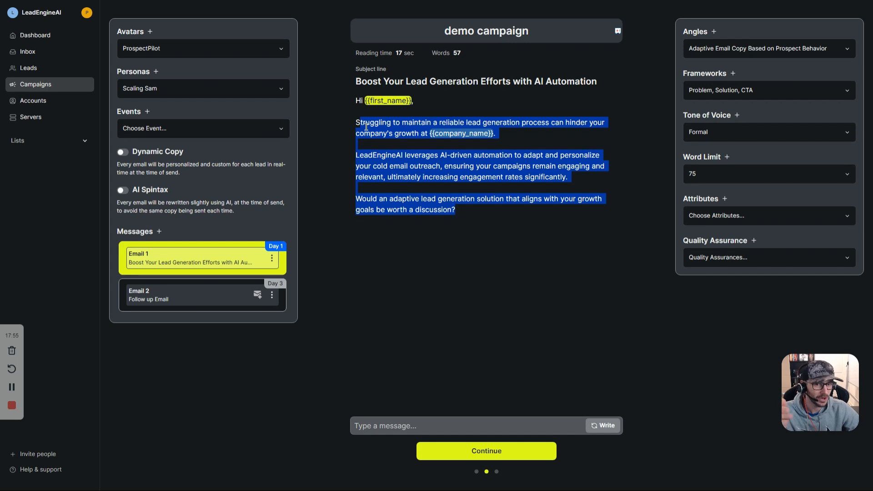
{"action": "left_click", "coordinate": [377, 153]}
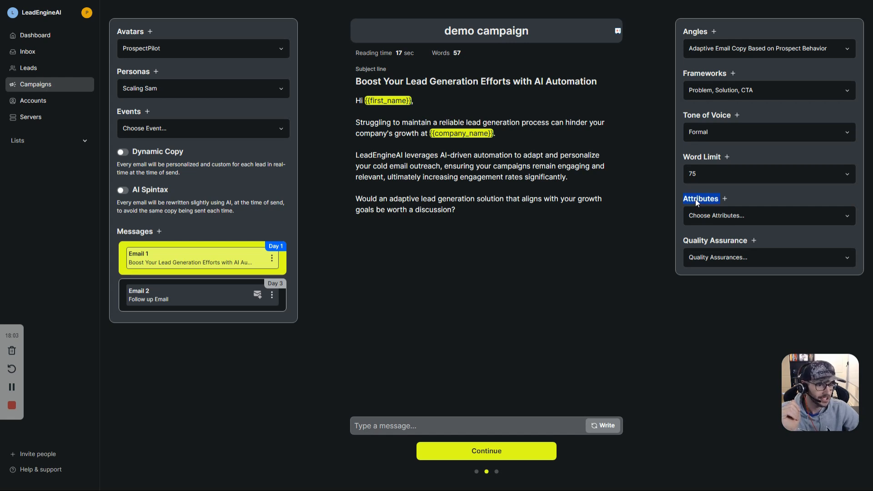
Step: Apply the 3 words max subject-line attribute
{"action": "left_click", "coordinate": [704, 217]}
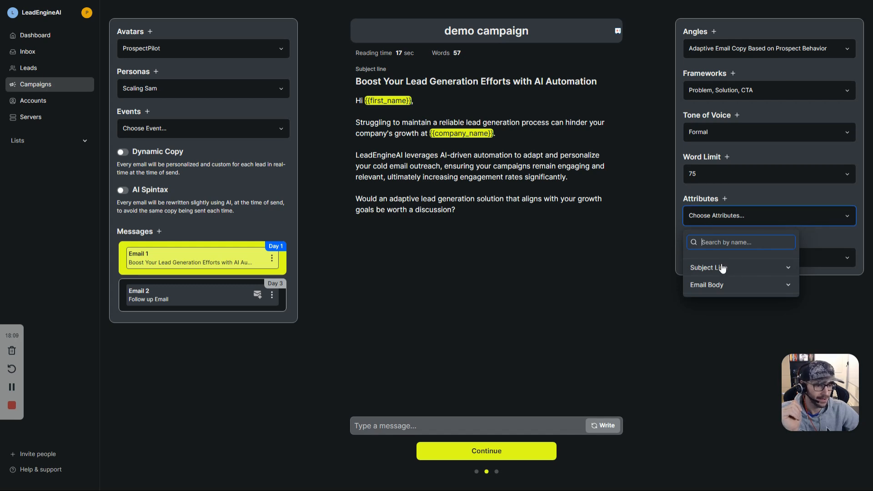
{"action": "left_click", "coordinate": [384, 80]}
{"action": "triple_click", "coordinate": [385, 79]}
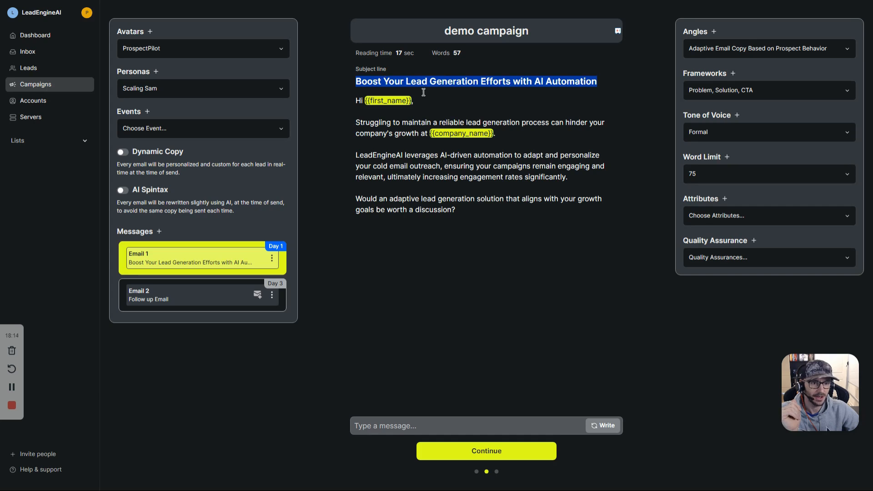
{"action": "left_click", "coordinate": [737, 221]}
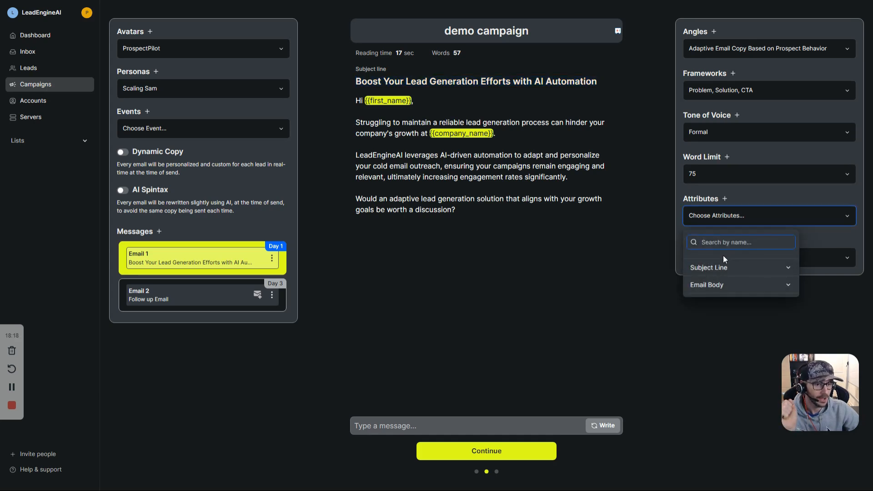
{"action": "left_click", "coordinate": [722, 269]}
{"action": "scroll", "coordinate": [746, 286], "scroll_direction": "down", "scroll_amount": 3}
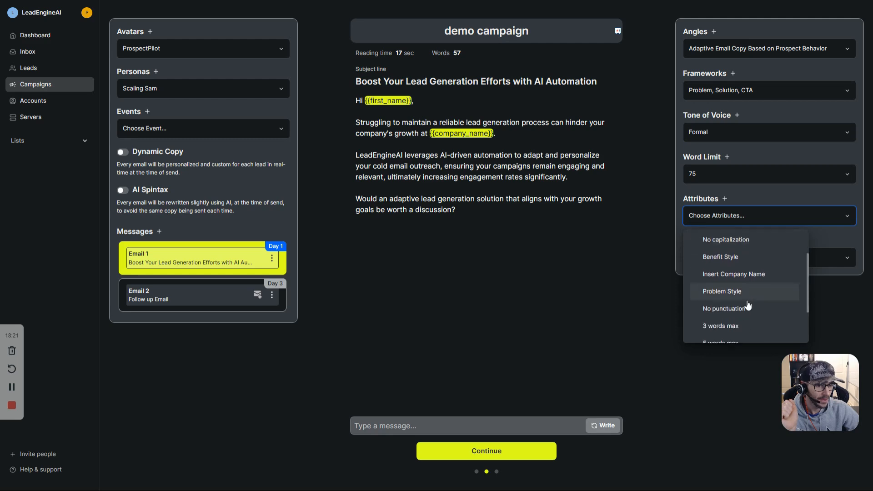
{"action": "left_click", "coordinate": [733, 288]}
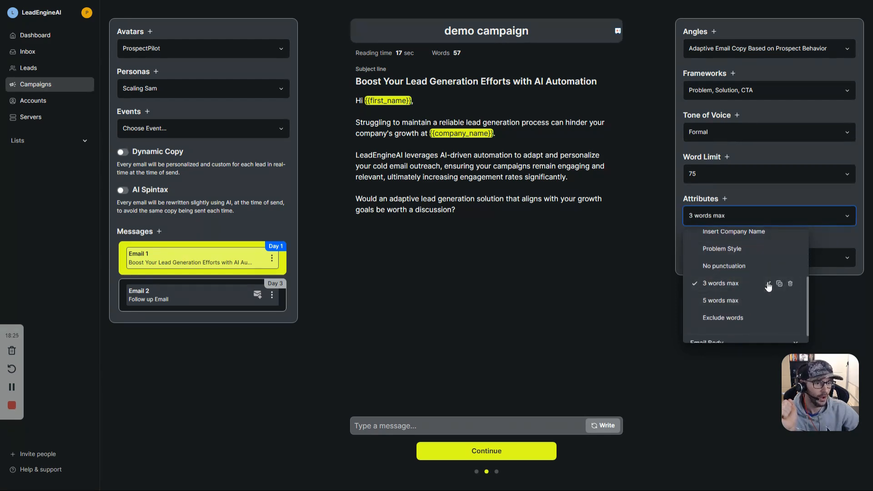
Step: Save the 3 words max attribute and regenerate Email 1 into 'Lead Engagement Boost'
{"action": "left_click", "coordinate": [769, 284]}
{"action": "left_click_drag", "start_coordinate": [651, 180], "coordinate": [581, 144]}
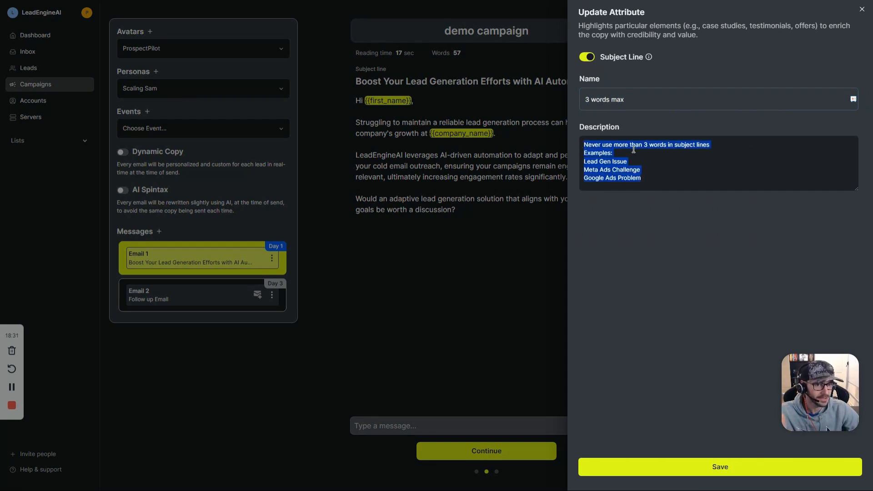
{"action": "left_click", "coordinate": [722, 467]}
{"action": "left_click", "coordinate": [602, 425]}
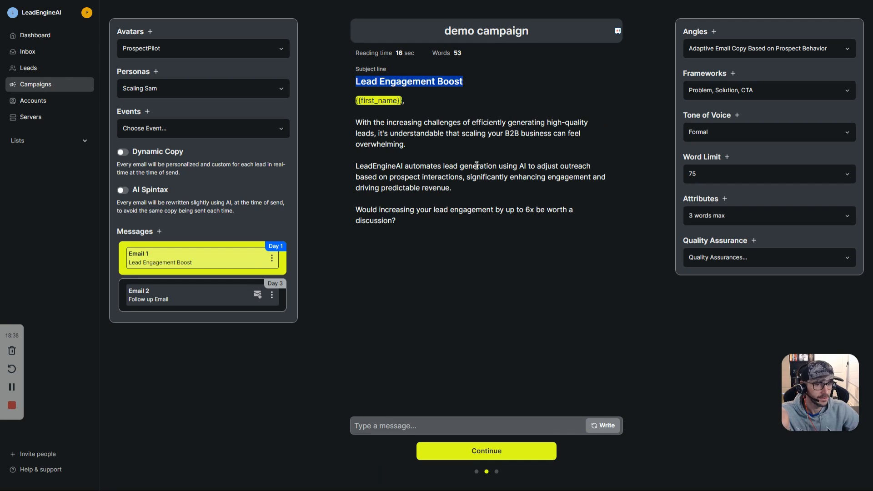
Step: Add the No capitalization subject attribute and regenerate Email 1
{"action": "left_click", "coordinate": [704, 218]}
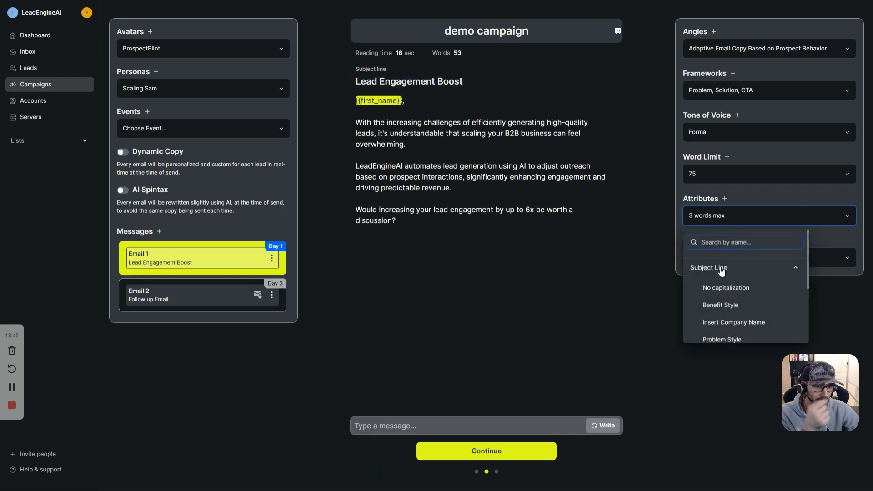
{"action": "left_click", "coordinate": [725, 291]}
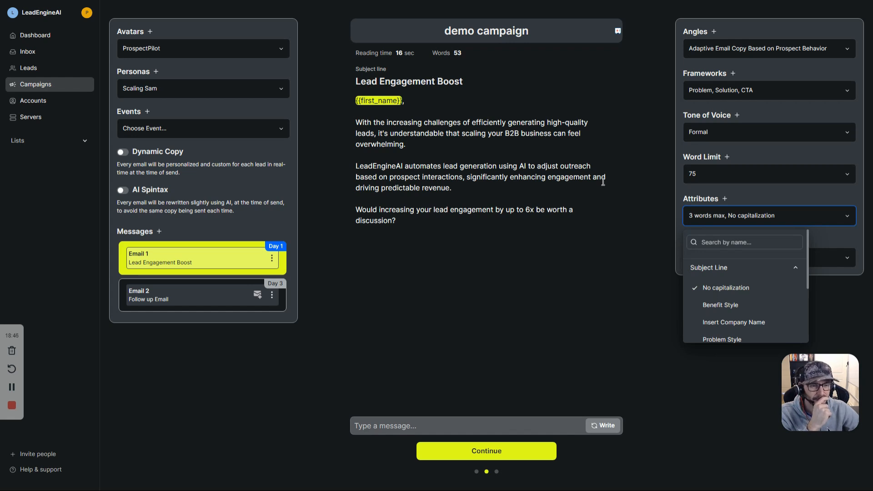
{"action": "scroll", "coordinate": [736, 296], "scroll_direction": "down", "scroll_amount": 2}
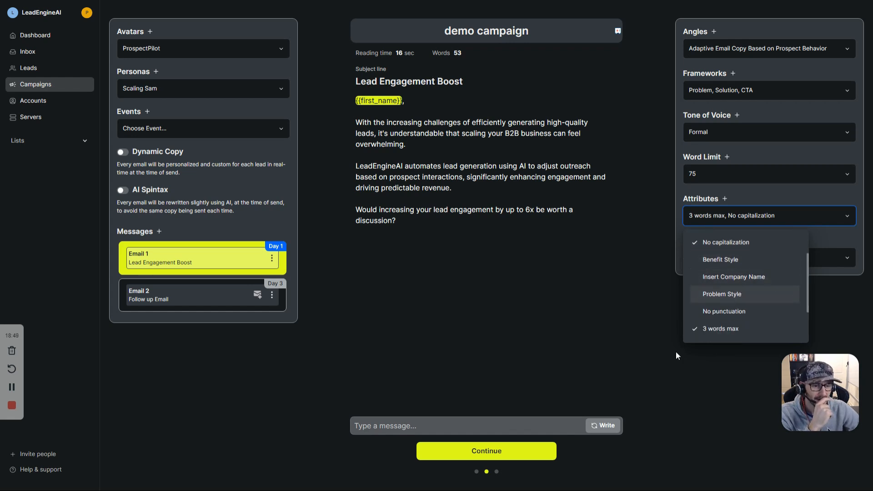
{"action": "left_click", "coordinate": [603, 425]}
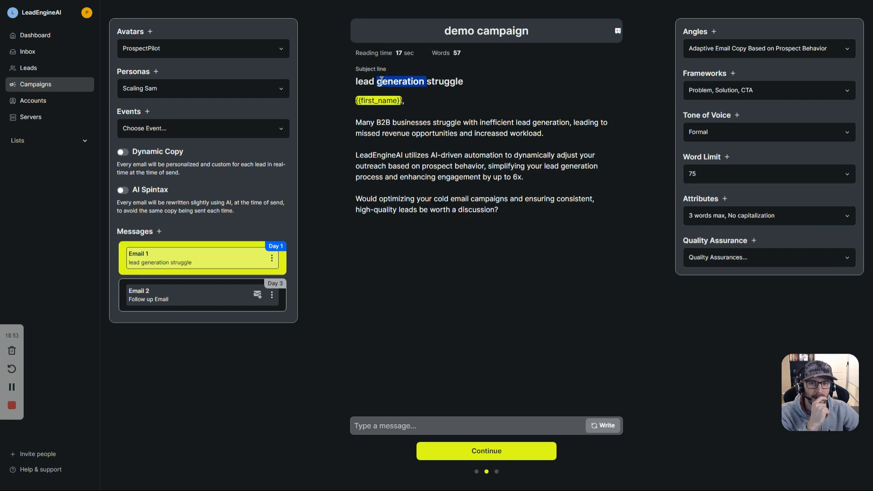
Step: Add the Problem Style subject attribute, regenerate, and review the 'lead generation struggle' subject
{"action": "left_click", "coordinate": [726, 215]}
{"action": "scroll", "coordinate": [736, 296], "scroll_direction": "down", "scroll_amount": 2}
{"action": "left_click", "coordinate": [730, 296]}
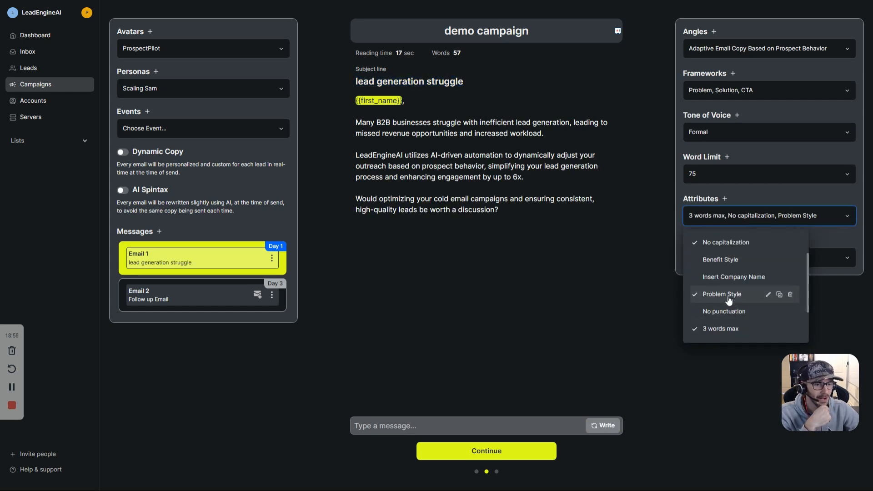
{"action": "left_click", "coordinate": [603, 426]}
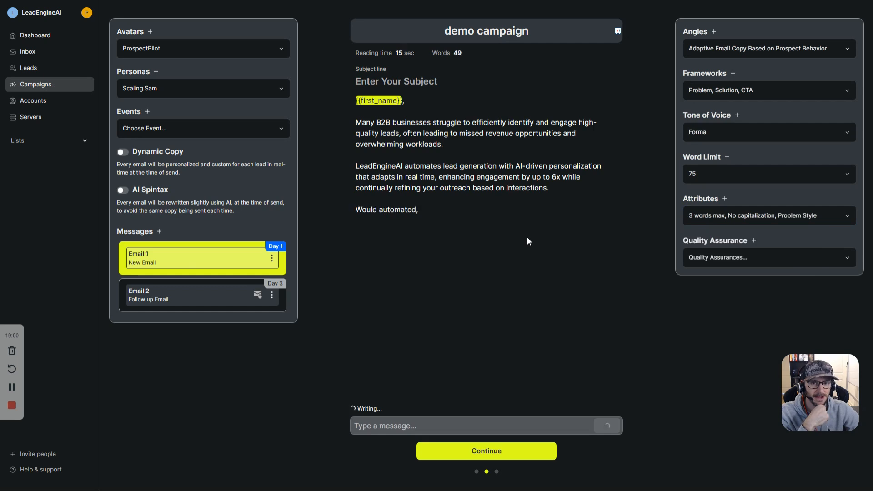
{"action": "triple_click", "coordinate": [446, 81]}
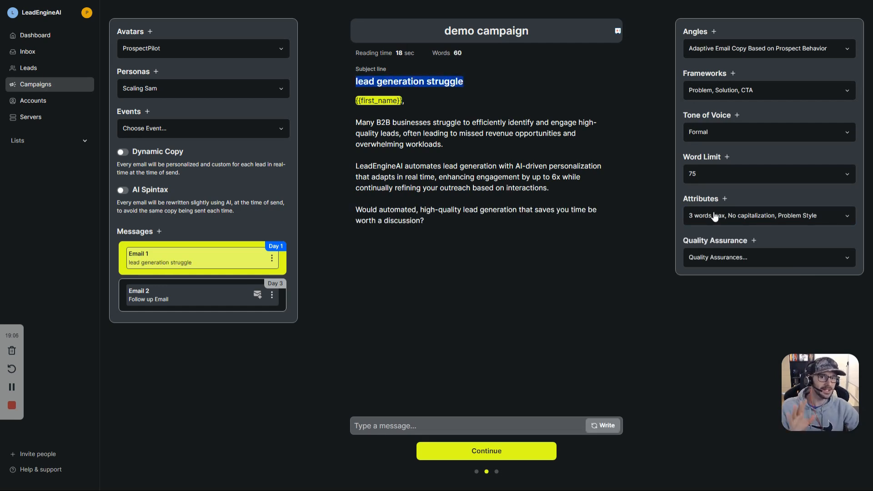
Step: Review the 'lead generation struggle' subject and body text, then bring up the attributes list
{"action": "triple_click", "coordinate": [450, 82]}
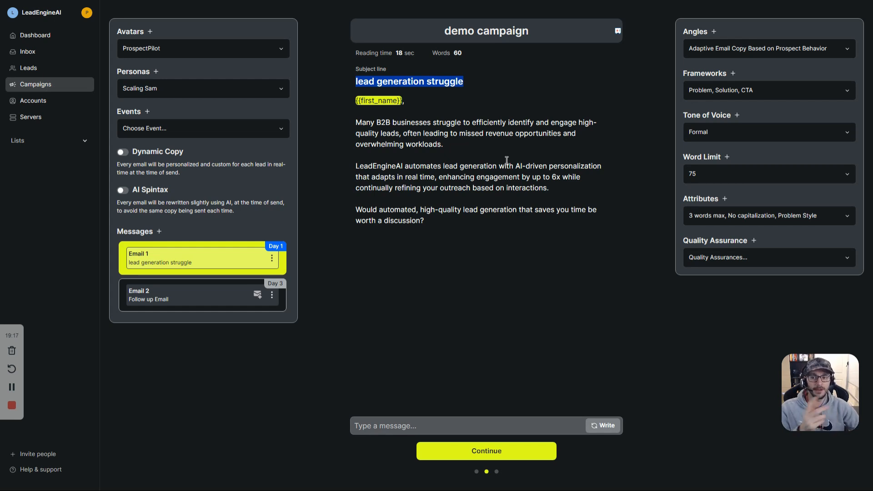
{"action": "left_click", "coordinate": [475, 145]}
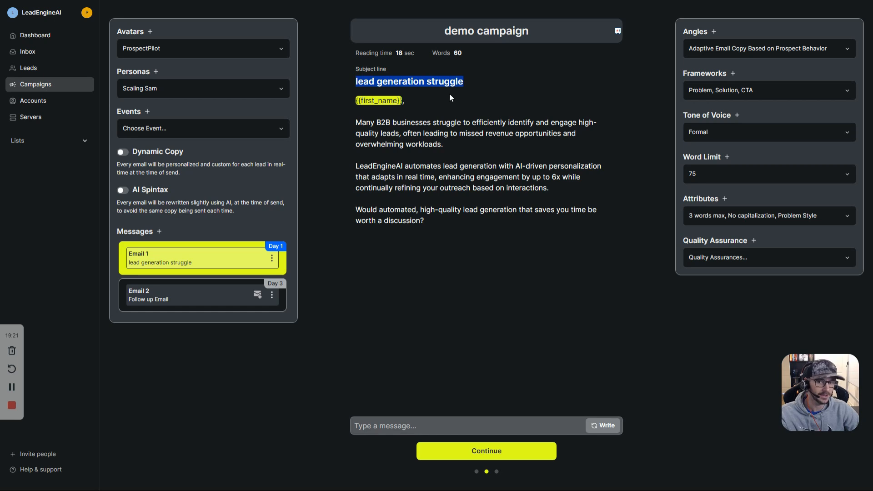
{"action": "triple_click", "coordinate": [151, 191]}
{"action": "left_click_drag", "start_coordinate": [425, 221], "coordinate": [551, 191]}
{"action": "left_click", "coordinate": [552, 194]}
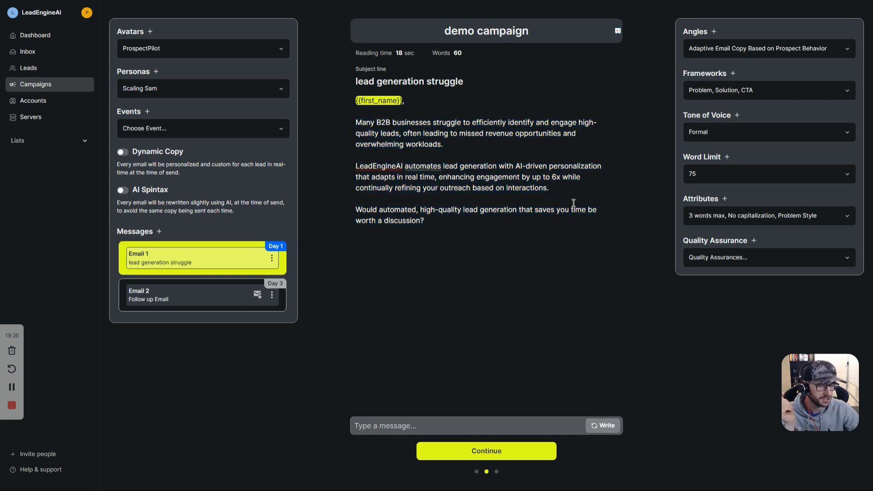
{"action": "left_click", "coordinate": [694, 217]}
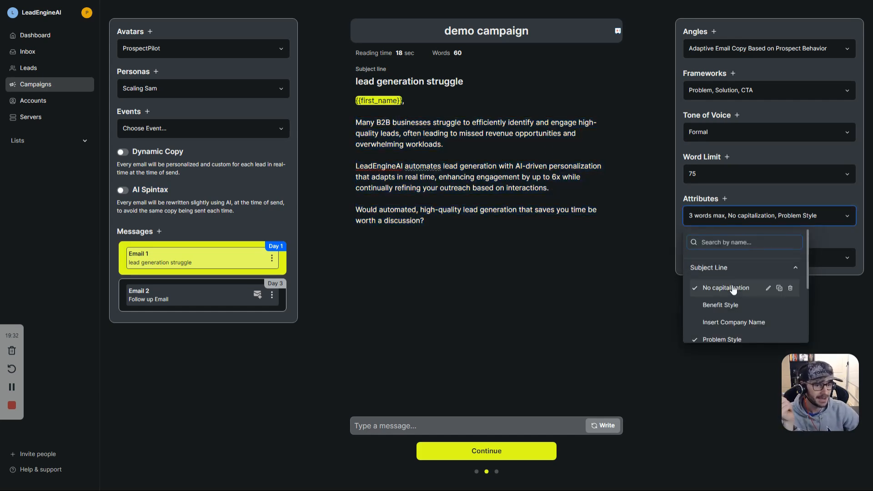
Step: Browse the Email Body attribute group, then close the attribute list
{"action": "left_click", "coordinate": [718, 270]}
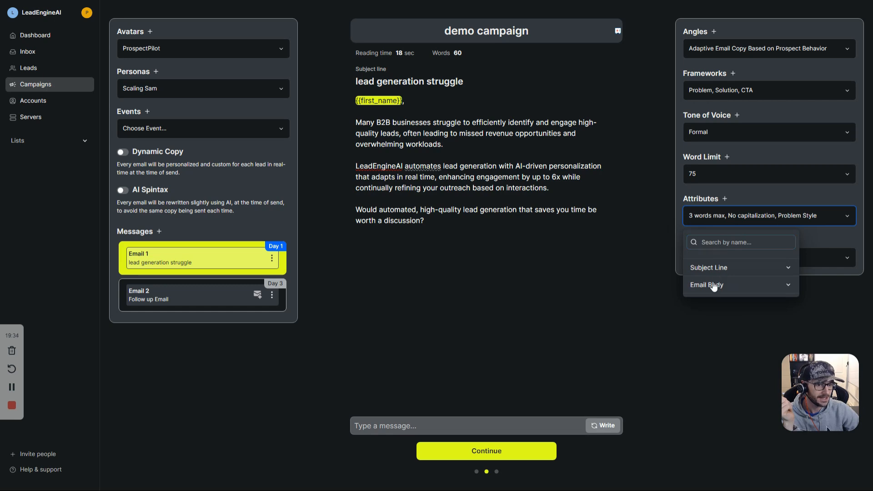
{"action": "left_click", "coordinate": [715, 285]}
{"action": "scroll", "coordinate": [728, 307], "scroll_direction": "down", "scroll_amount": 3}
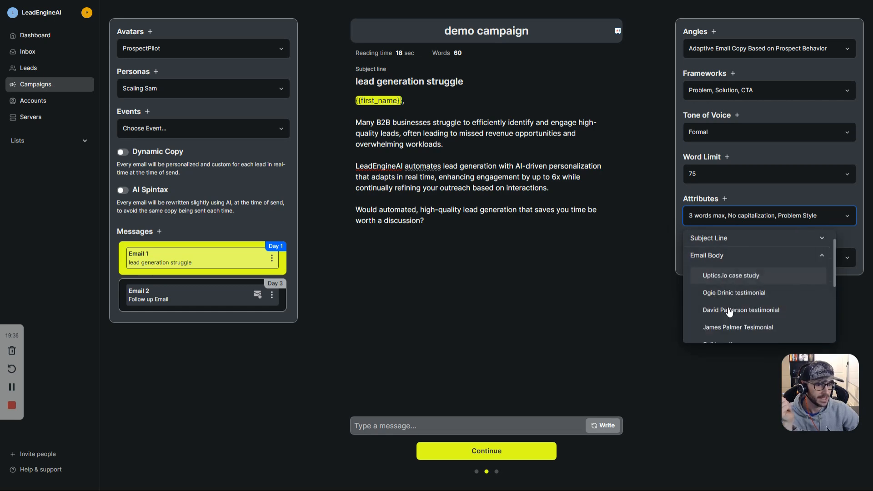
{"action": "scroll", "coordinate": [731, 314], "scroll_direction": "up", "scroll_amount": 3}
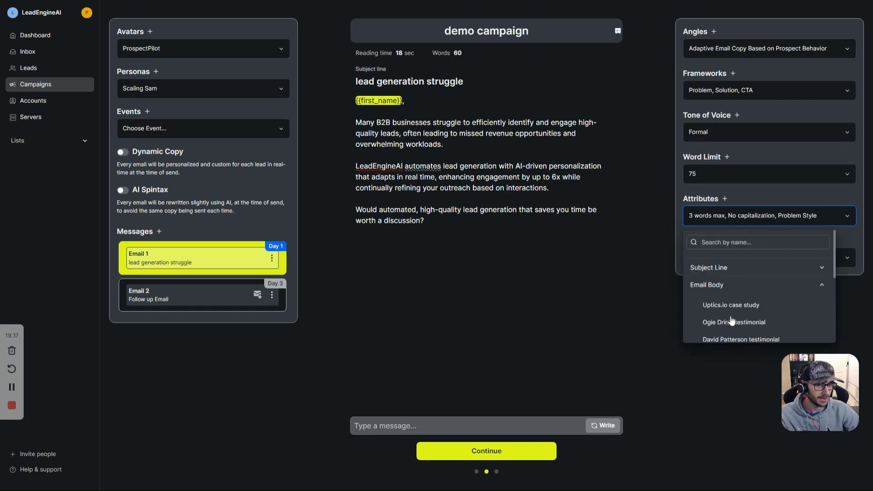
{"action": "left_click", "coordinate": [713, 285]}
{"action": "left_click", "coordinate": [722, 226]}
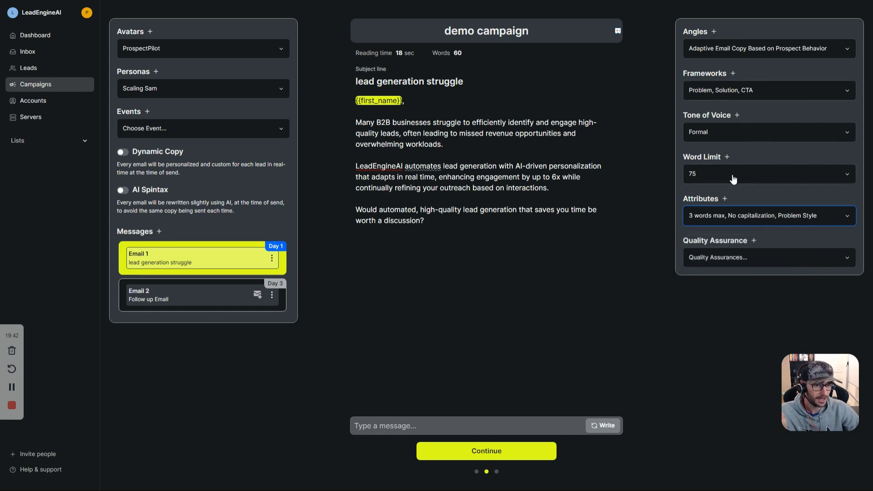
Step: Open the new-attribute form, set it to Subject Line, and close it without saving
{"action": "double_click", "coordinate": [708, 199]}
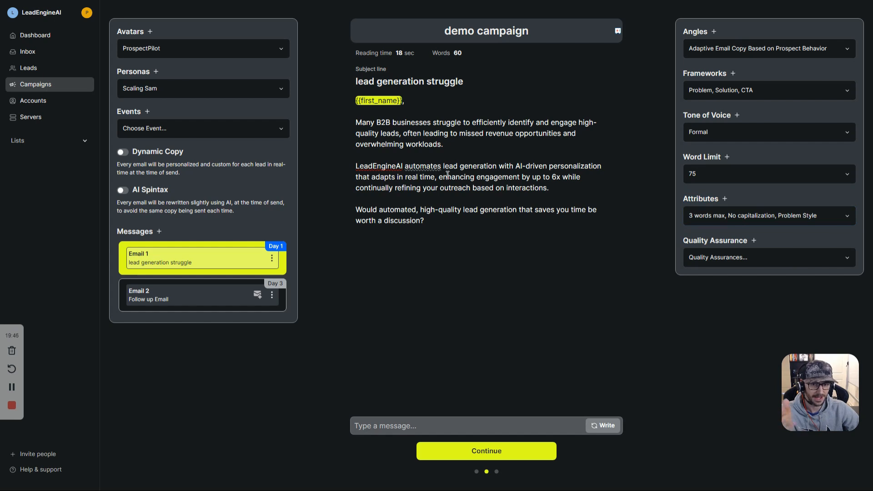
{"action": "left_click_drag", "start_coordinate": [477, 172], "coordinate": [486, 187]}
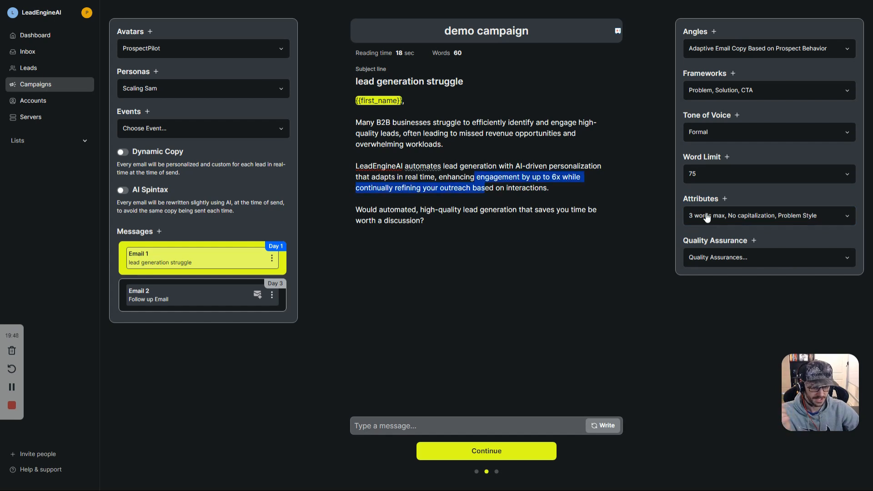
{"action": "left_click", "coordinate": [725, 199]}
{"action": "left_click_drag", "start_coordinate": [633, 17], "coordinate": [641, 29]}
{"action": "mouse_move", "coordinate": [651, 58]}
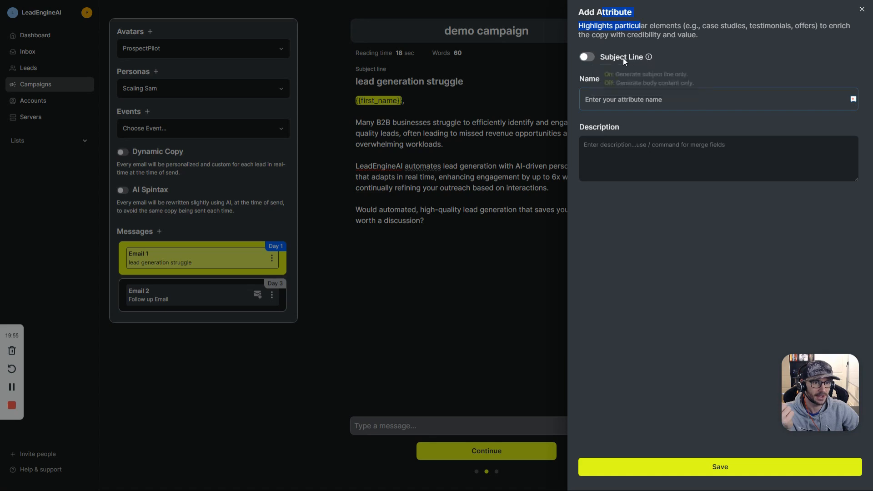
{"action": "left_click", "coordinate": [587, 57]}
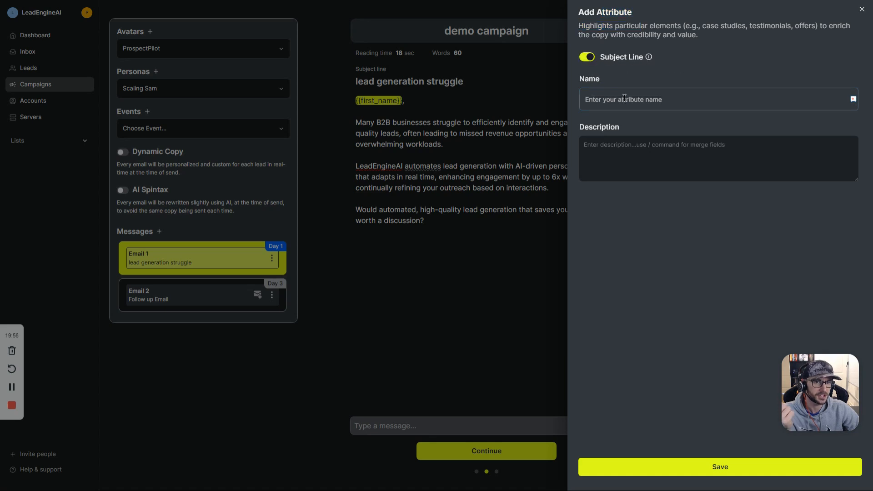
{"action": "left_click", "coordinate": [863, 10]}
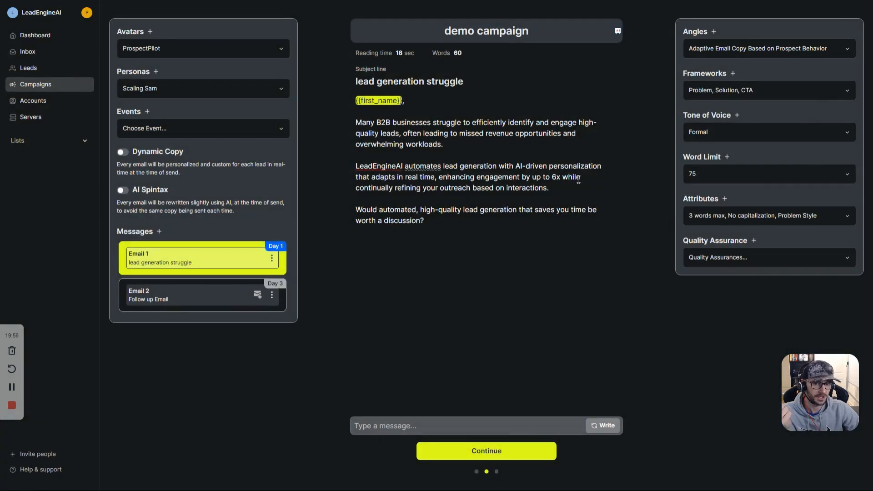
Step: Review the email's subject and body paragraphs, then open the Quality Assurance rules list
{"action": "left_click_drag", "start_coordinate": [456, 221], "coordinate": [358, 124]}
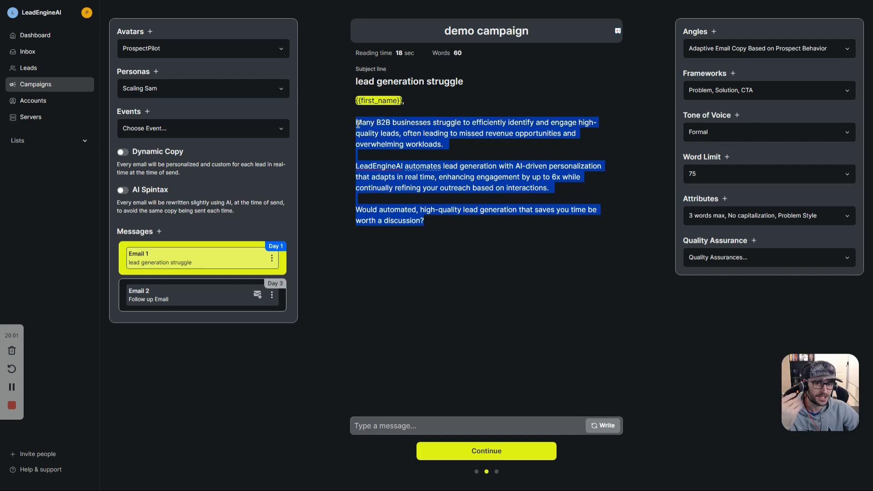
{"action": "triple_click", "coordinate": [431, 81]}
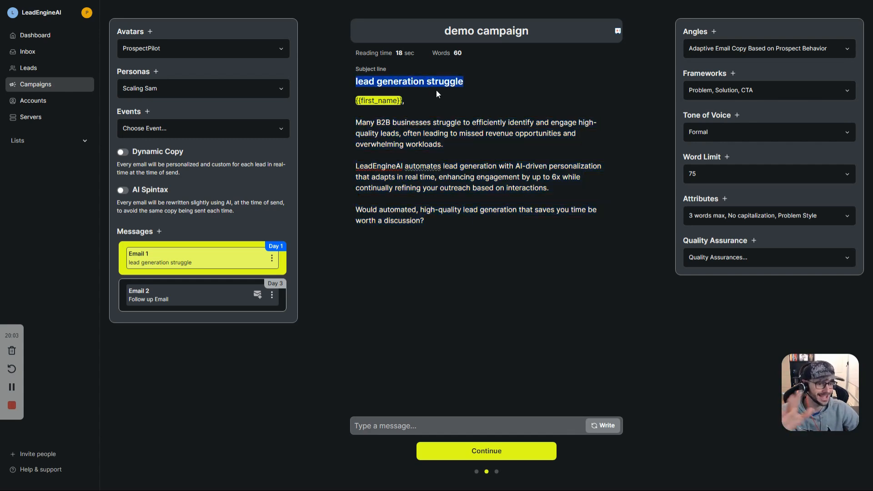
{"action": "left_click", "coordinate": [497, 160]}
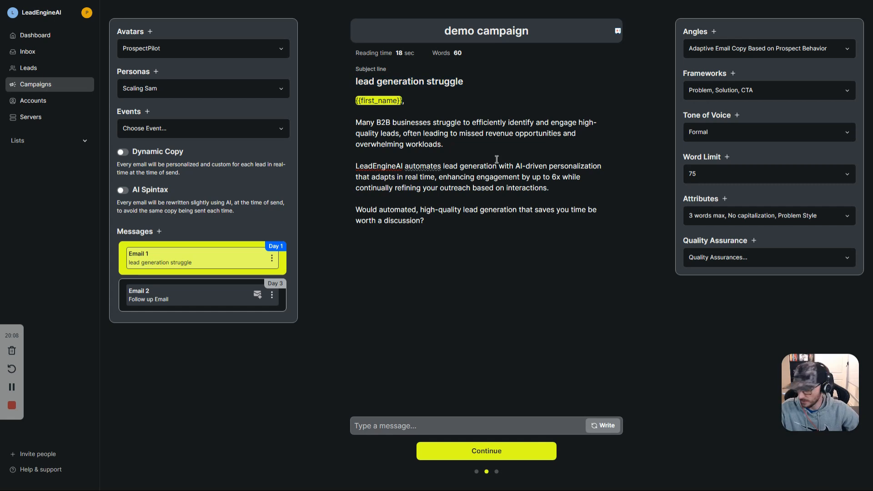
{"action": "left_click_drag", "start_coordinate": [371, 123], "coordinate": [369, 129]}
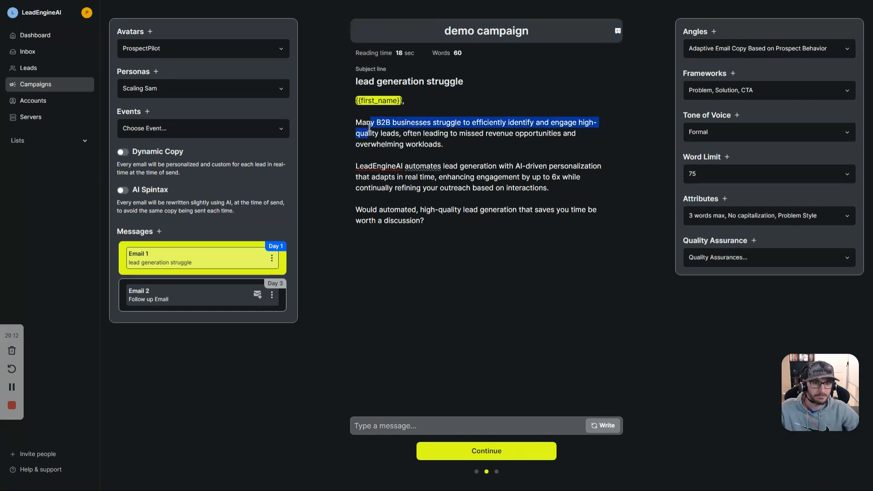
{"action": "triple_click", "coordinate": [418, 83]}
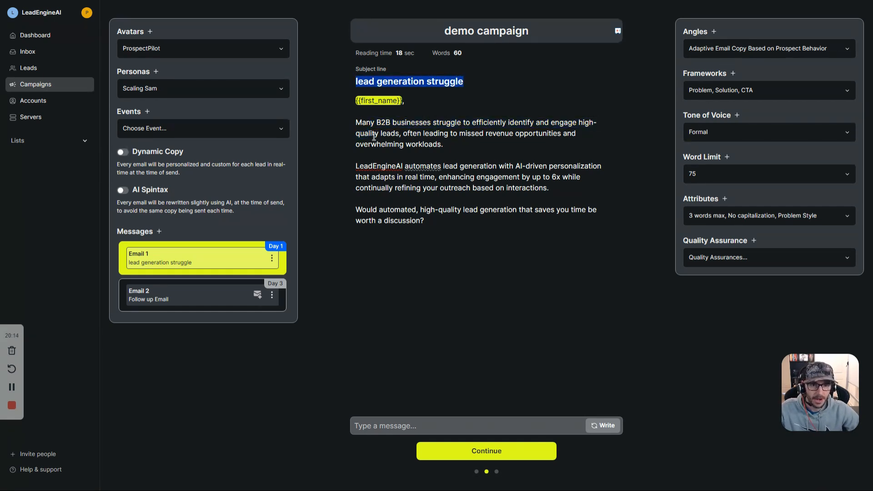
{"action": "left_click_drag", "start_coordinate": [357, 124], "coordinate": [461, 141]}
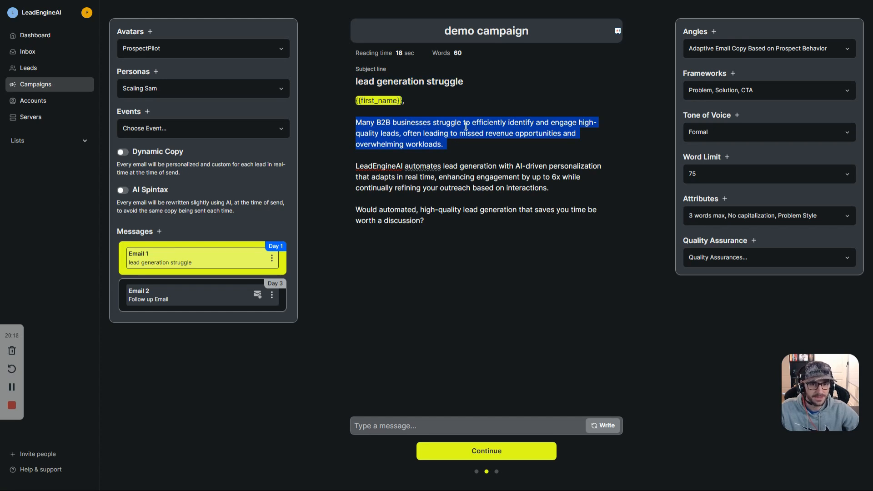
{"action": "left_click", "coordinate": [567, 126]}
{"action": "left_click_drag", "start_coordinate": [418, 135], "coordinate": [510, 137]}
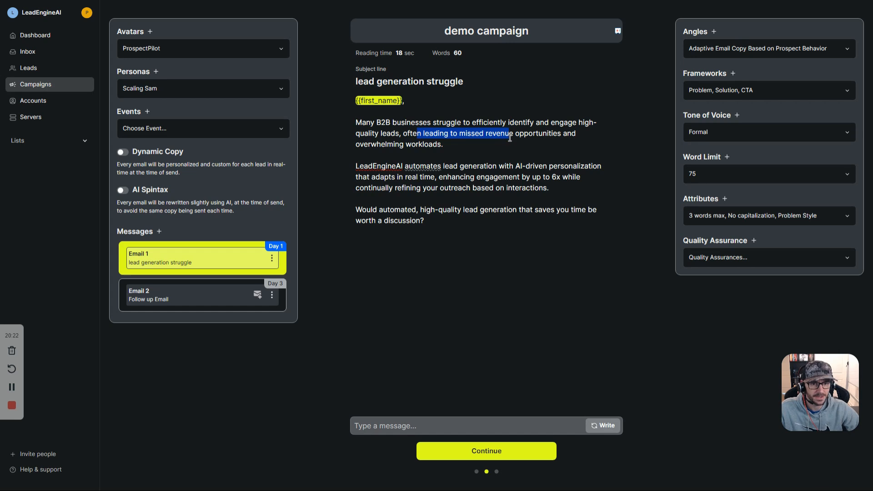
{"action": "left_click_drag", "start_coordinate": [448, 144], "coordinate": [395, 133]}
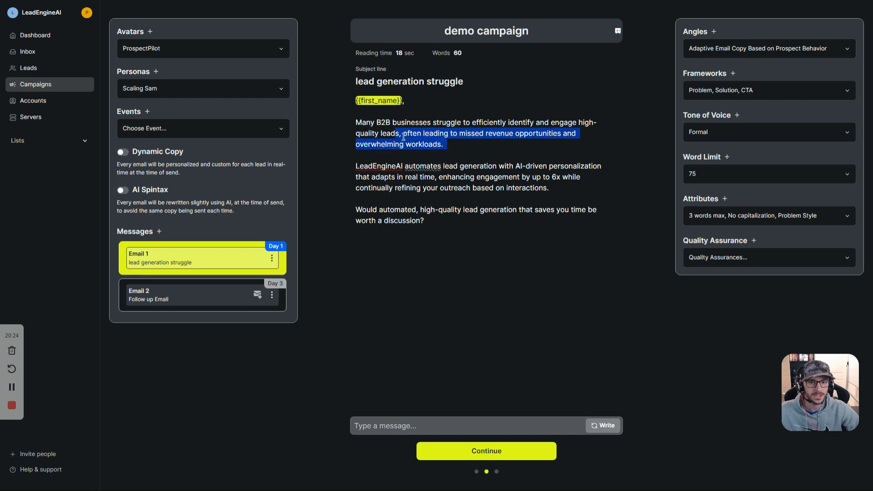
{"action": "left_click", "coordinate": [513, 167]}
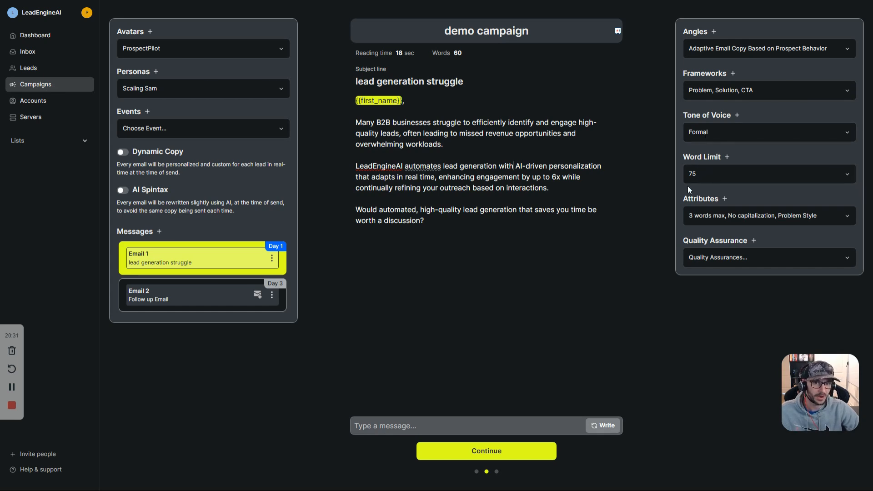
{"action": "left_click", "coordinate": [722, 261]}
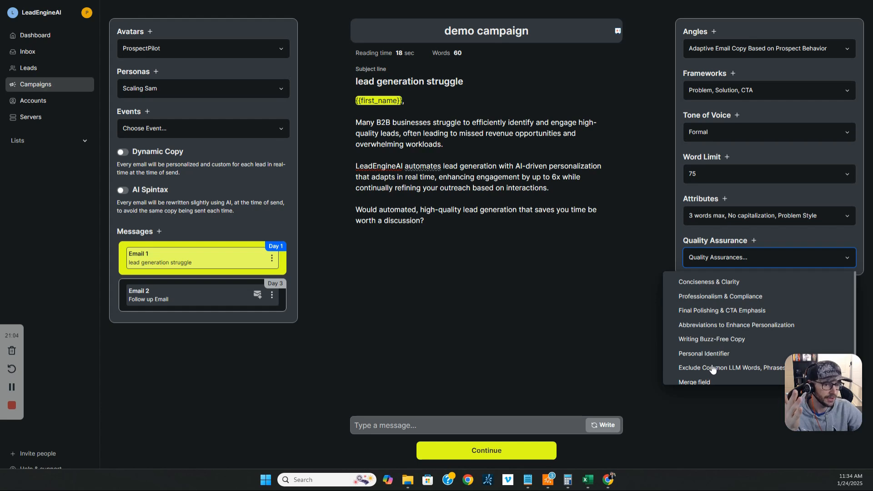
Step: Check the Exclude Common LLM Words, Phrases, Formatting quality rule
{"action": "left_click_drag", "start_coordinate": [449, 239], "coordinate": [357, 111]}
{"action": "left_click", "coordinate": [770, 257]}
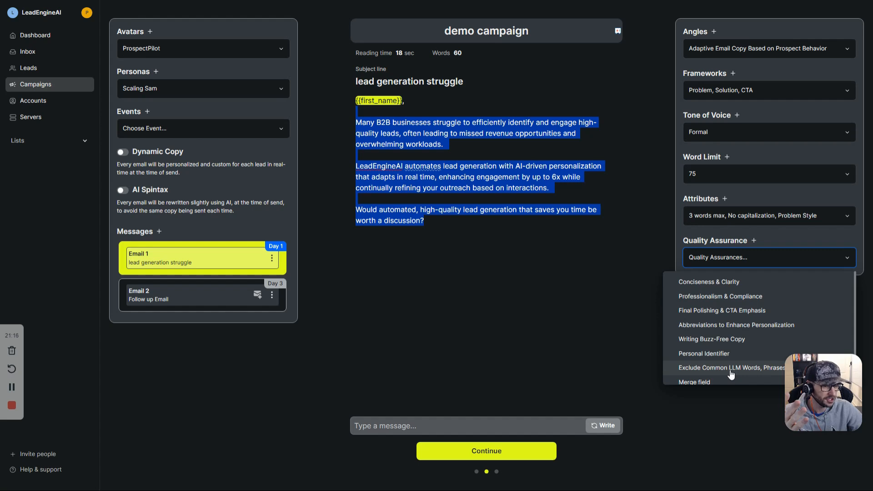
{"action": "left_click_drag", "start_coordinate": [793, 374], "coordinate": [782, 374]}
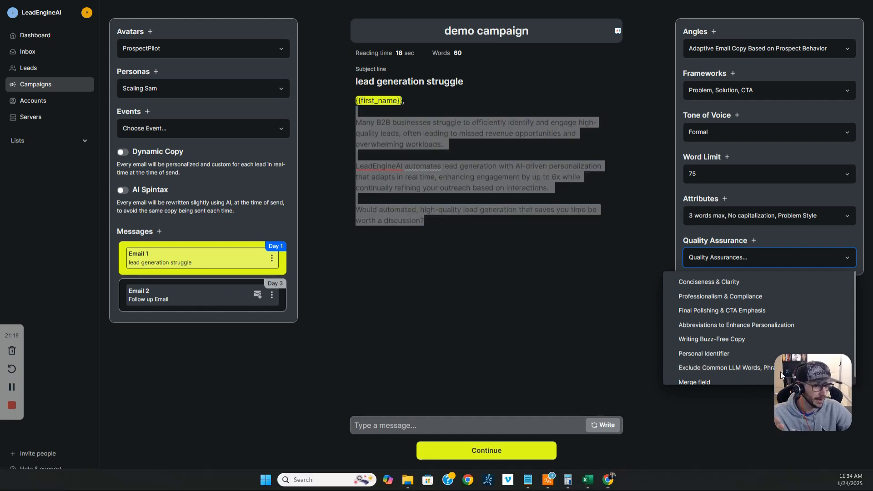
{"action": "left_click", "coordinate": [748, 369]}
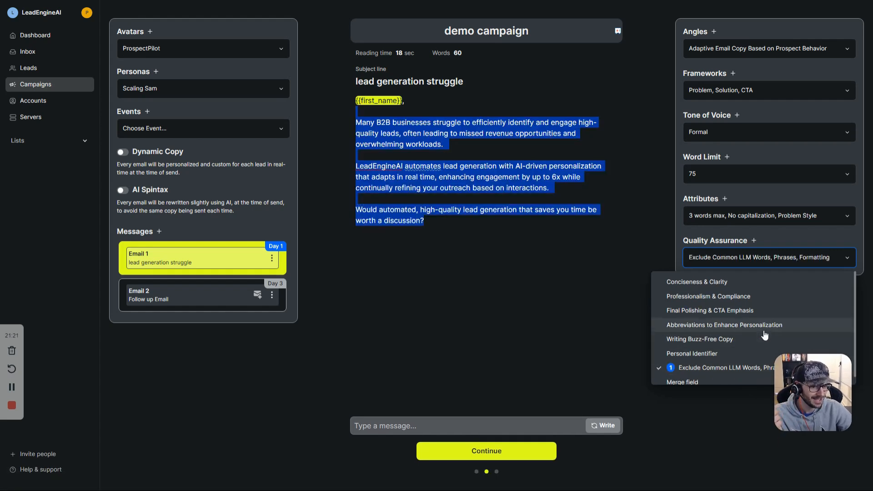
Step: Open the LLM-words rule's definition and scroll through its description
{"action": "scroll", "coordinate": [765, 336], "scroll_direction": "down", "scroll_amount": 1}
{"action": "left_click_drag", "start_coordinate": [812, 370], "coordinate": [806, 393]}
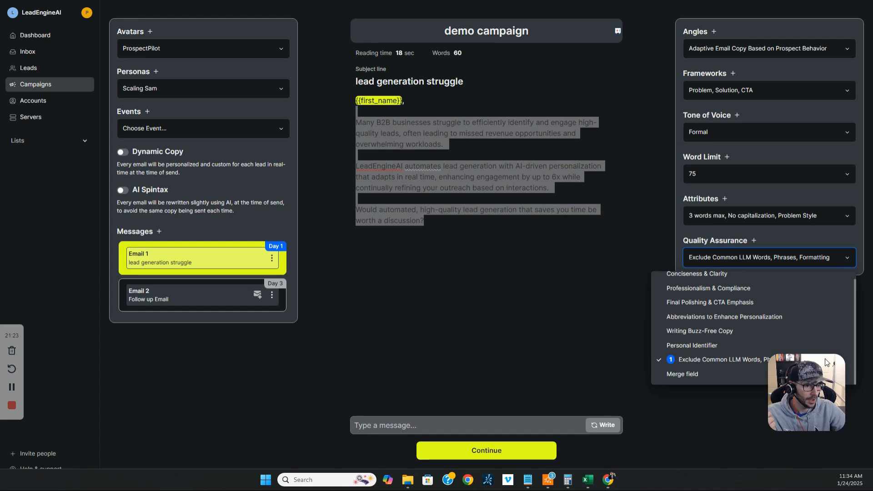
{"action": "left_click_drag", "start_coordinate": [825, 359], "coordinate": [586, 327]}
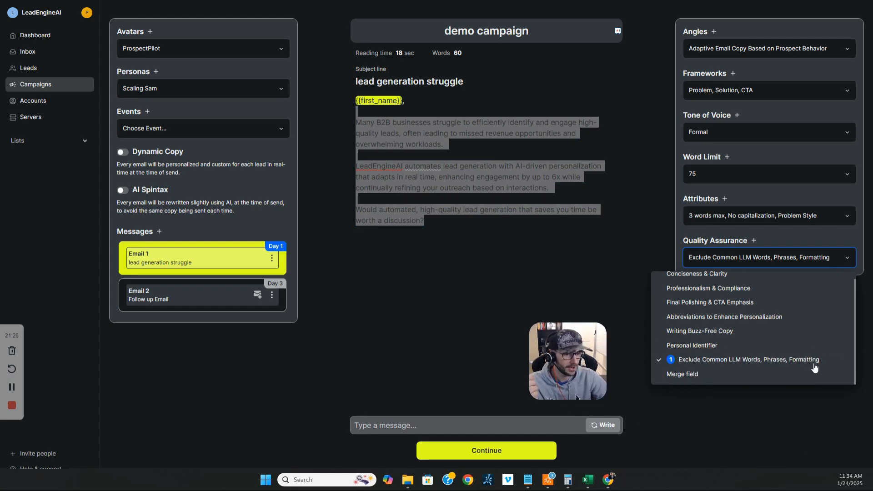
{"action": "left_click", "coordinate": [834, 360]}
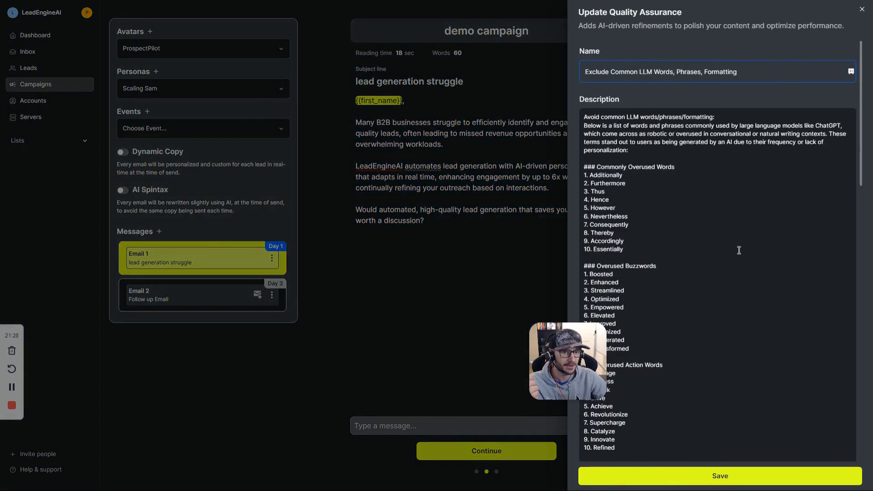
{"action": "scroll", "coordinate": [742, 252], "scroll_direction": "down", "scroll_amount": 15}
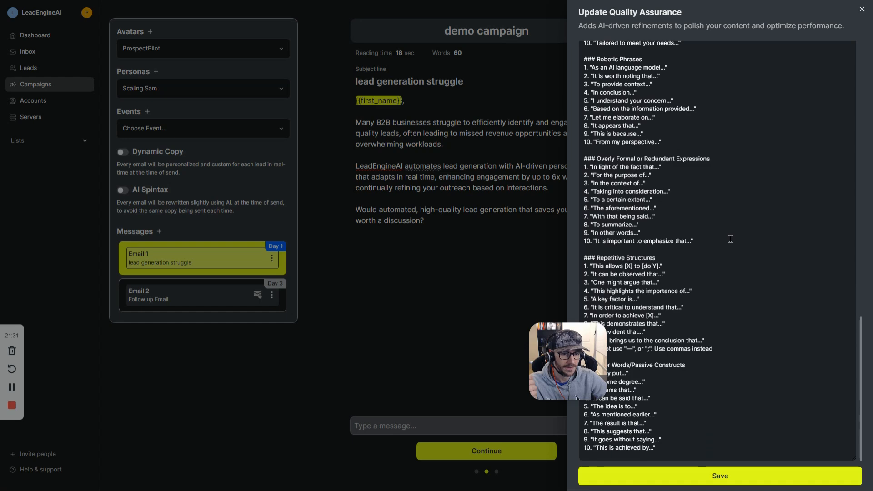
{"action": "scroll", "coordinate": [731, 239], "scroll_direction": "up", "scroll_amount": 15}
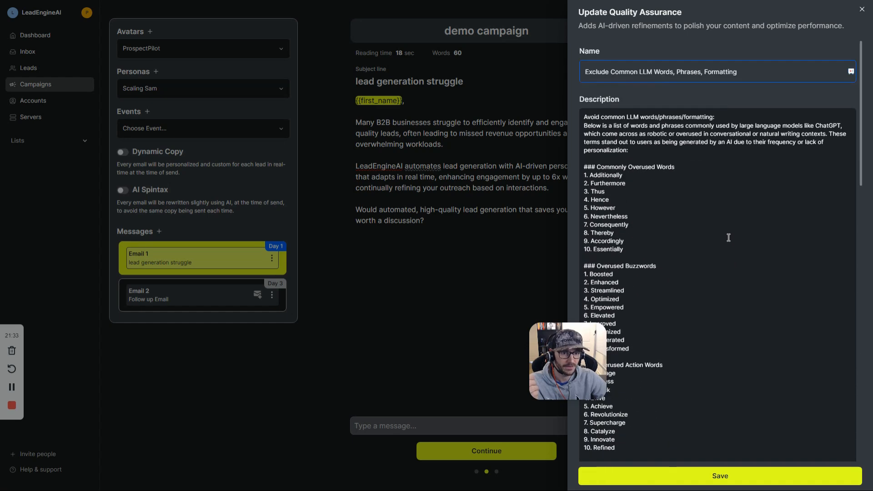
Step: Save the LLM-words rule and regenerate Email 1 into a 55-word draft opening with B2B founders
{"action": "left_click", "coordinate": [742, 476]}
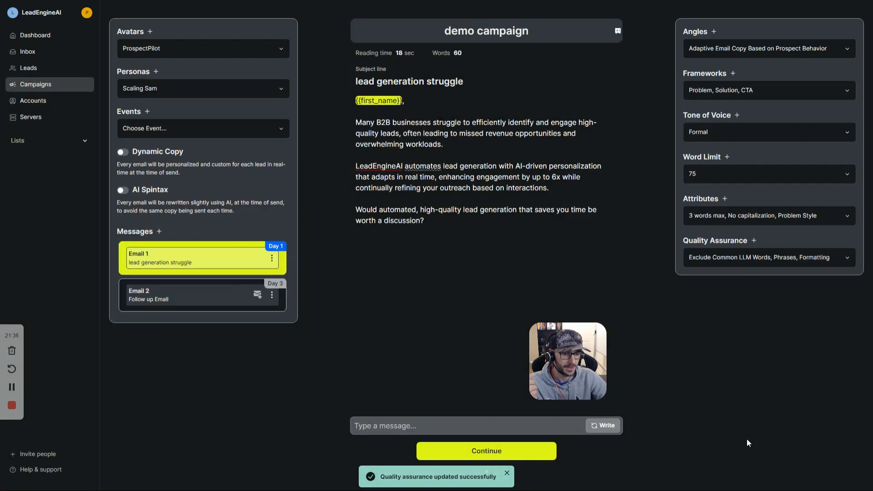
{"action": "left_click_drag", "start_coordinate": [584, 363], "coordinate": [805, 386]}
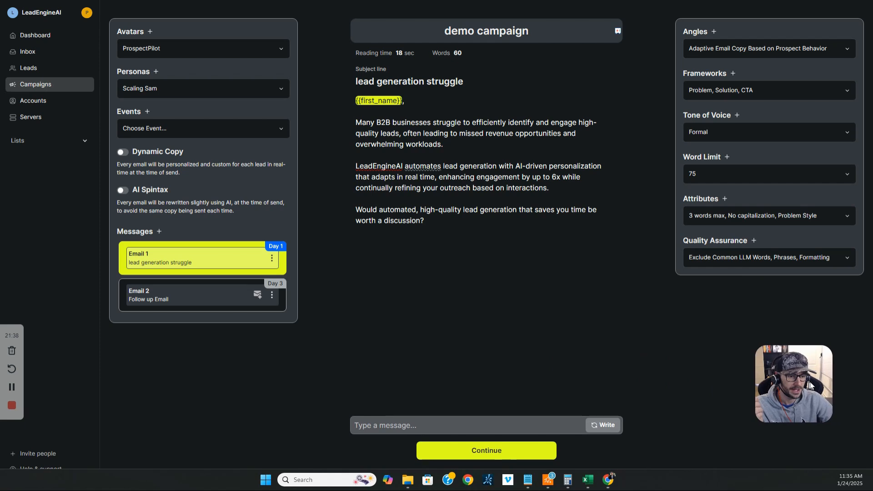
{"action": "left_click", "coordinate": [602, 425]}
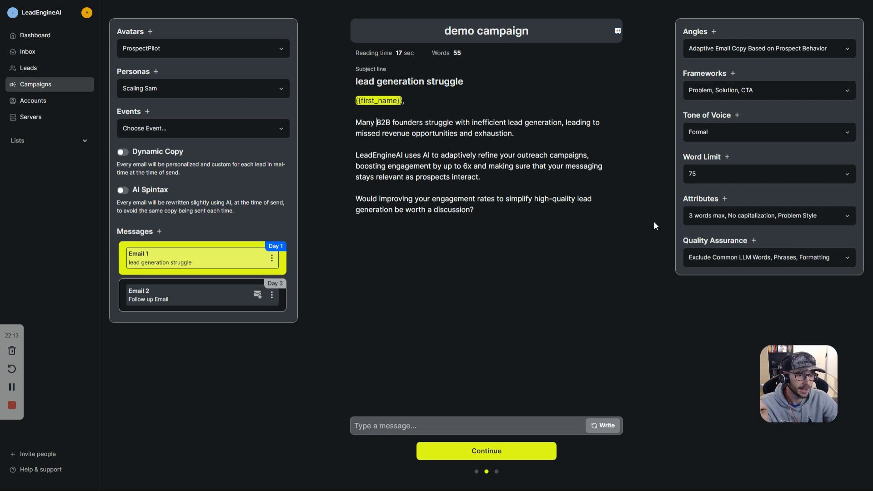
{"action": "left_click", "coordinate": [736, 258]}
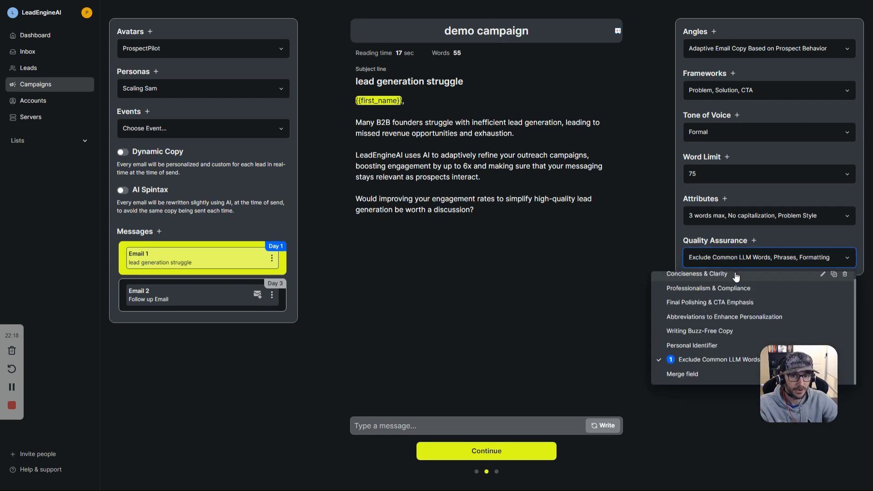
Step: Add the Writing Buzz-Free Copy rule, regenerate Email 1, and review its second paragraph
{"action": "left_click", "coordinate": [719, 335]}
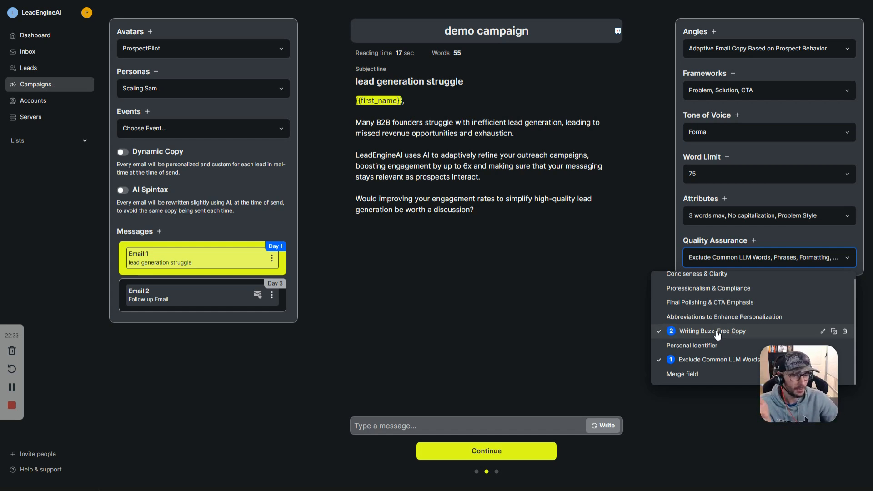
{"action": "left_click", "coordinate": [603, 425]}
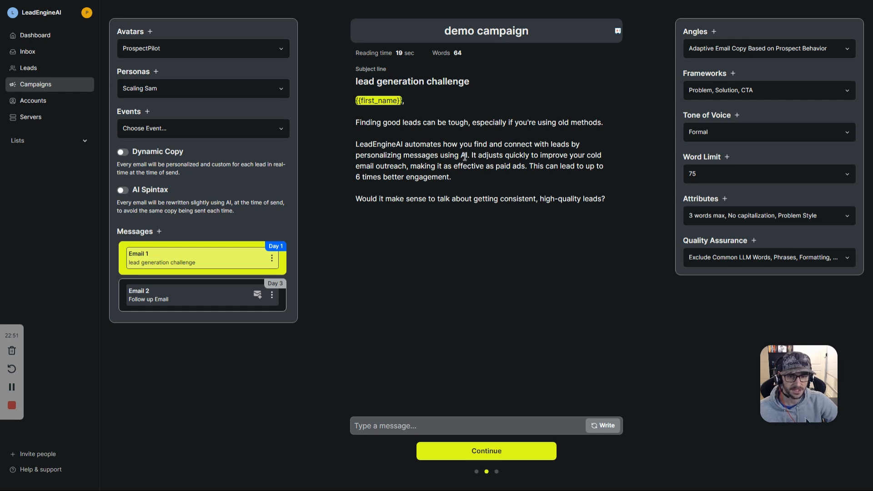
{"action": "left_click_drag", "start_coordinate": [472, 155], "coordinate": [554, 159]}
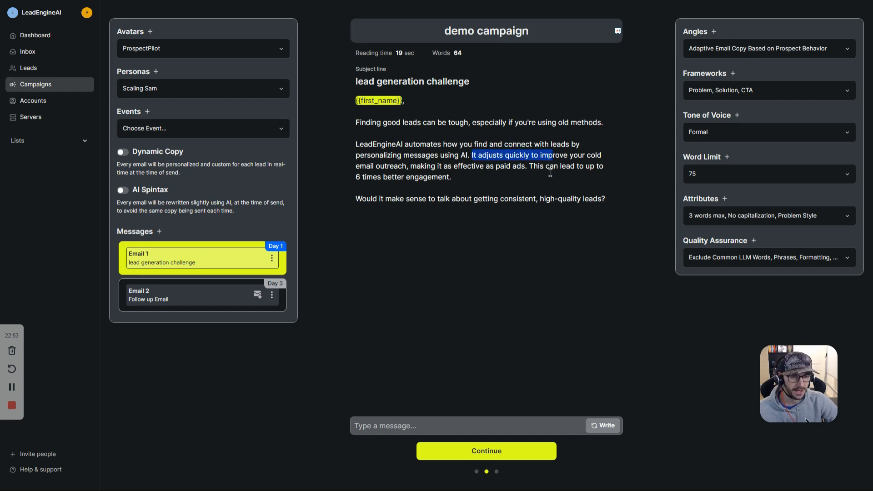
{"action": "left_click", "coordinate": [550, 173]}
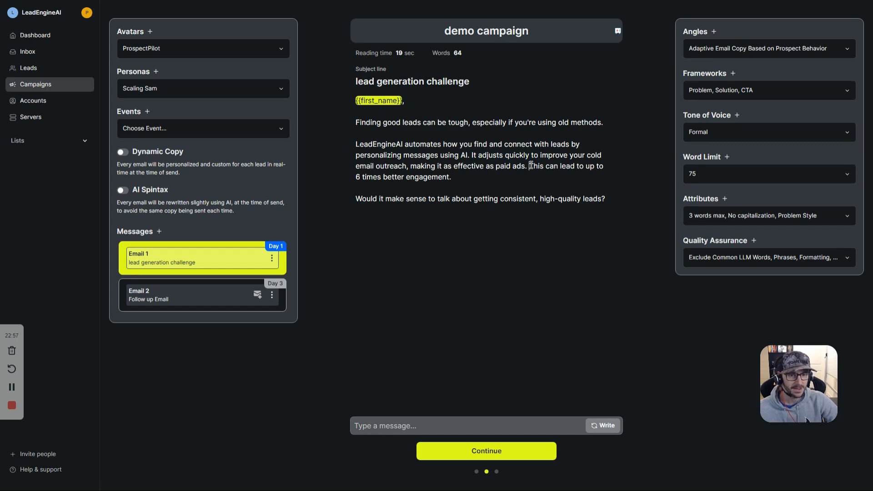
{"action": "left_click_drag", "start_coordinate": [530, 166], "coordinate": [532, 174]}
{"action": "left_click", "coordinate": [497, 182]}
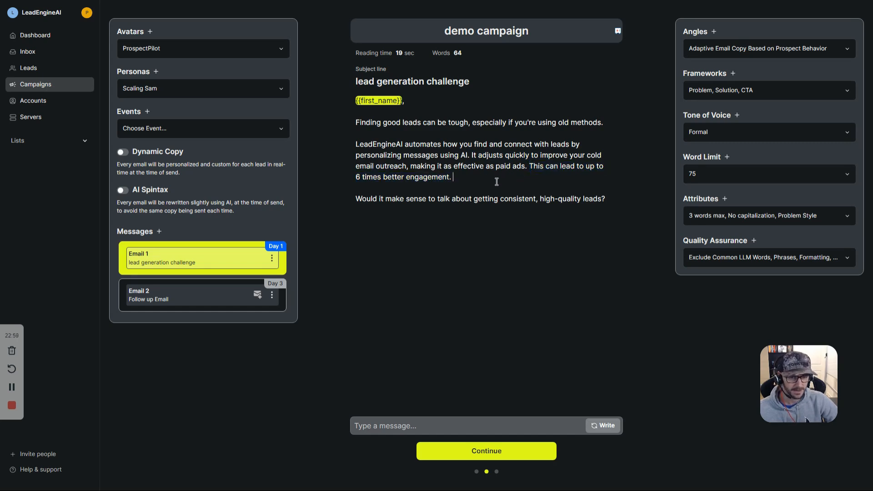
{"action": "left_click_drag", "start_coordinate": [473, 155], "coordinate": [357, 144]}
{"action": "left_click", "coordinate": [476, 173]}
Step: Regenerate Email 1 again into the 73-word 'lead generation stress' draft and review it
{"action": "double_click", "coordinate": [416, 204]}
{"action": "left_click", "coordinate": [607, 426]}
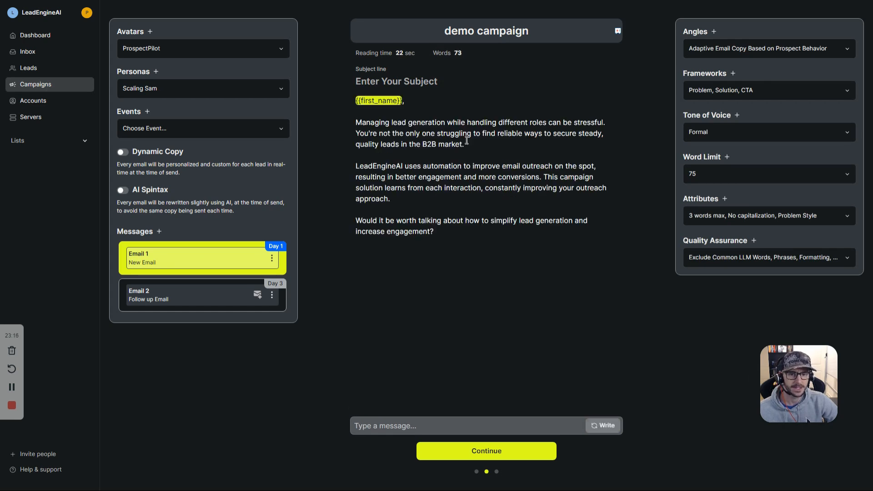
{"action": "left_click_drag", "start_coordinate": [464, 189], "coordinate": [359, 167]}
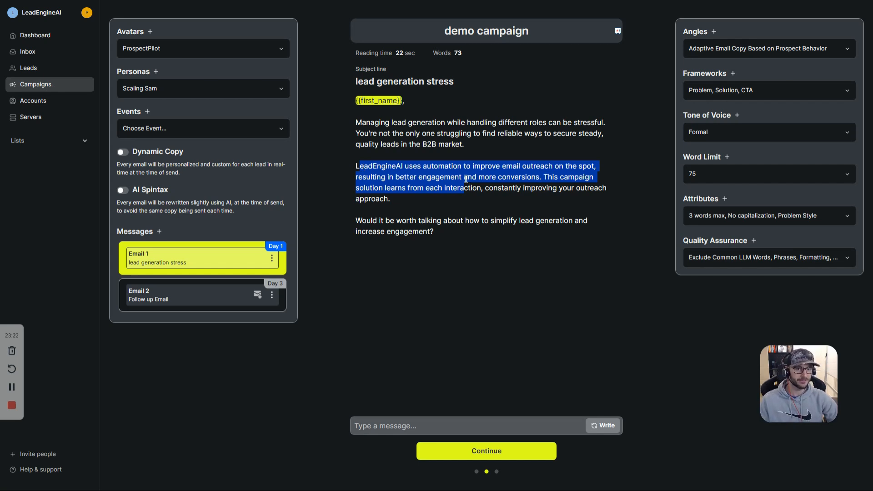
{"action": "double_click", "coordinate": [467, 180]}
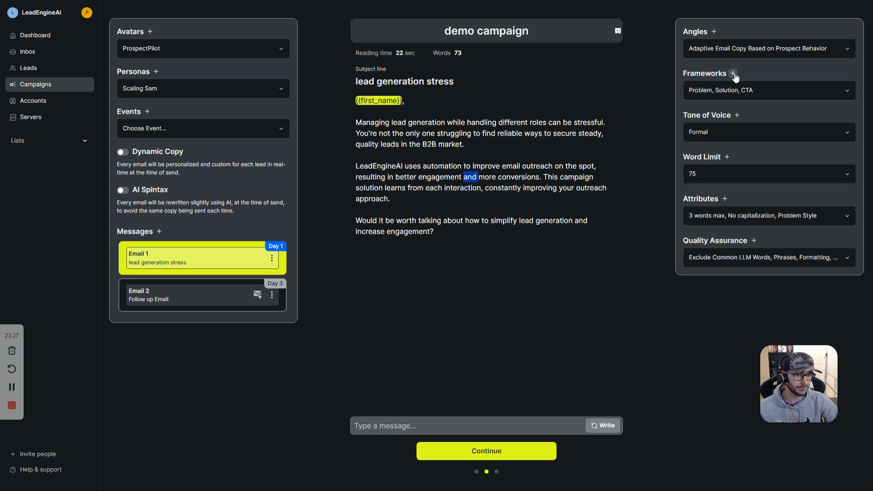
{"action": "left_click", "coordinate": [736, 92]}
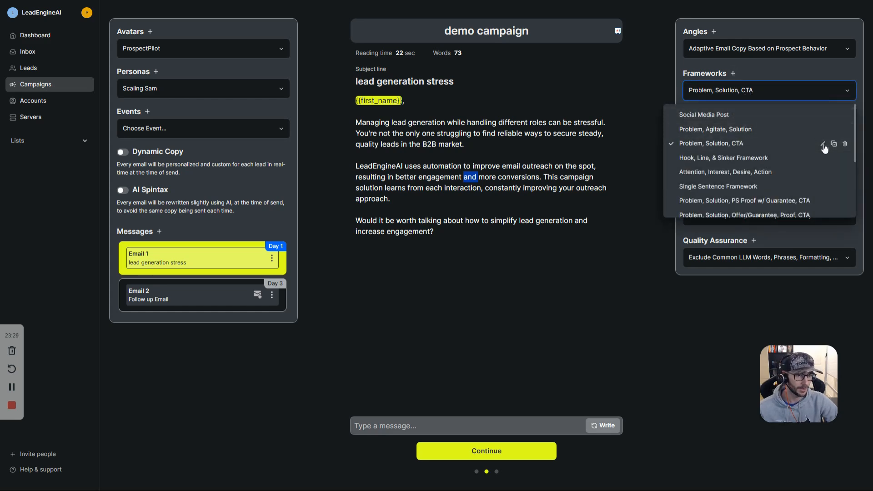
{"action": "left_click", "coordinate": [833, 143]}
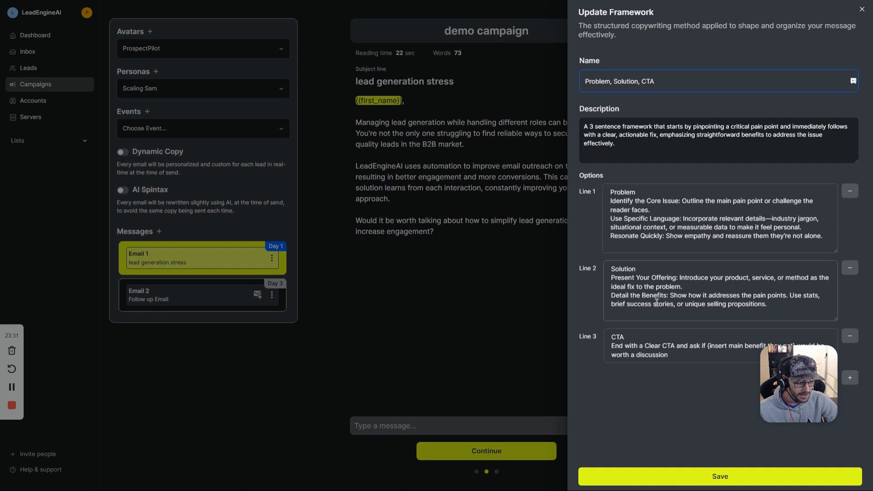
{"action": "left_click", "coordinate": [625, 291]}
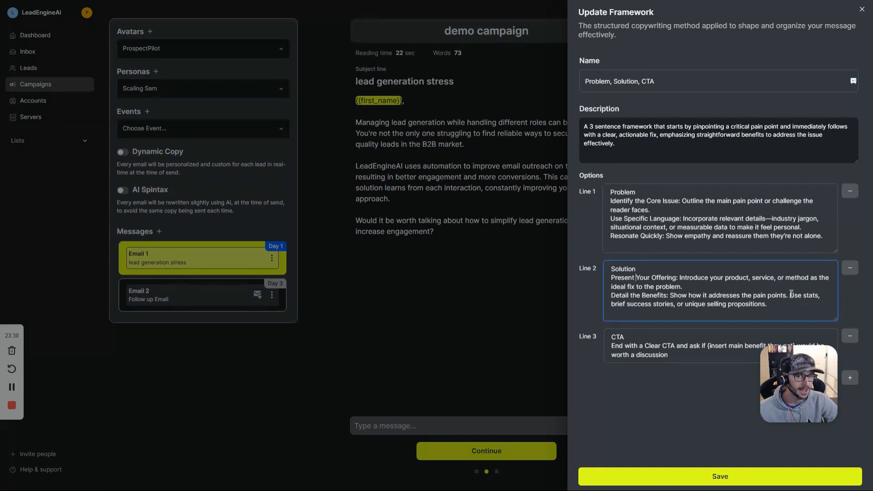
{"action": "left_click_drag", "start_coordinate": [792, 296], "coordinate": [793, 308]}
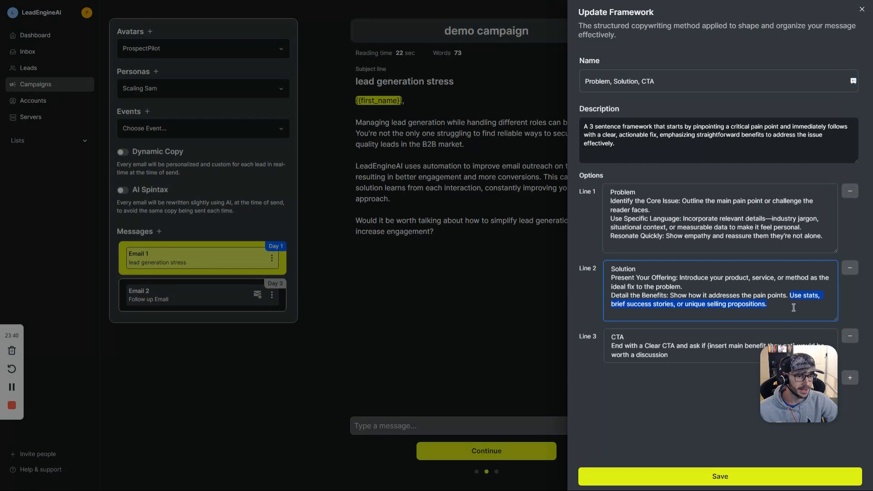
{"action": "left_click", "coordinate": [791, 296]}
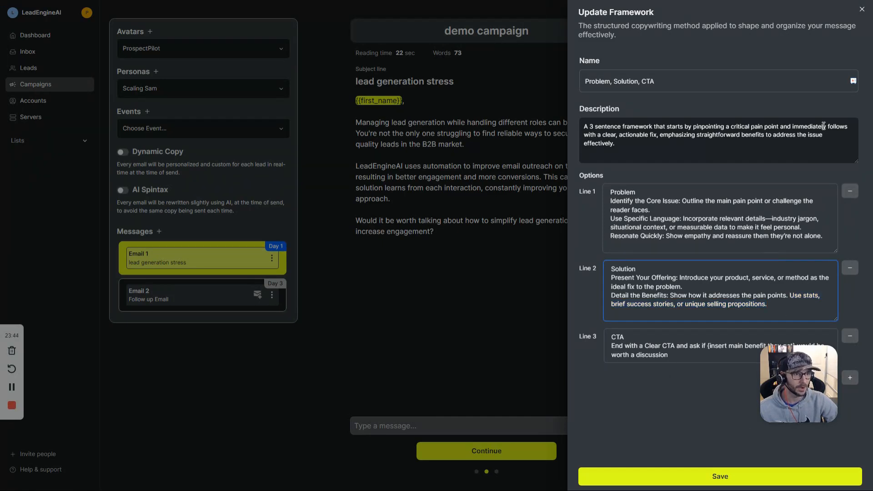
{"action": "triple_click", "coordinate": [723, 288]}
{"action": "left_click", "coordinate": [862, 9]}
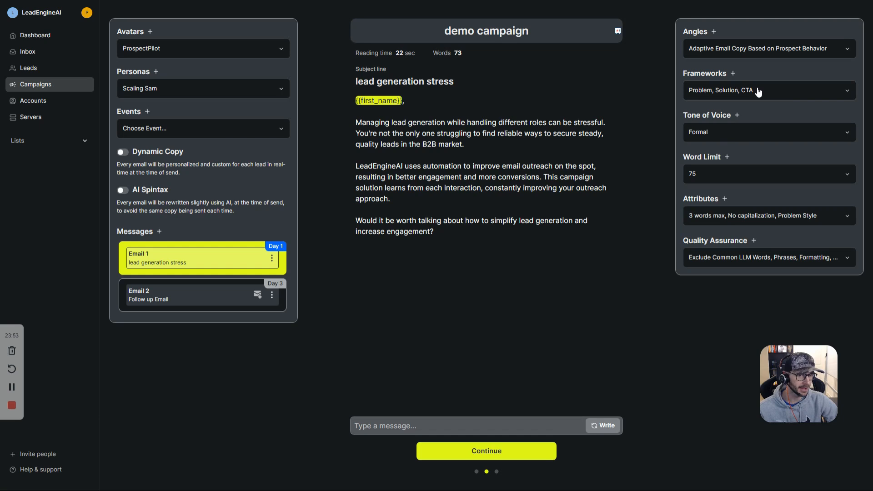
Step: Add the Abbreviations to Enhance Personalization QA rule and regenerate the email with all three rules
{"action": "left_click", "coordinate": [728, 257]}
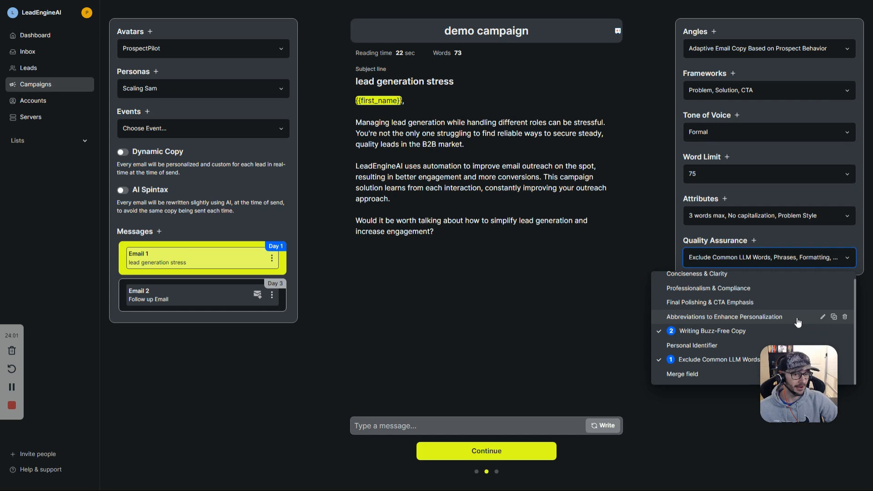
{"action": "left_click", "coordinate": [713, 321]}
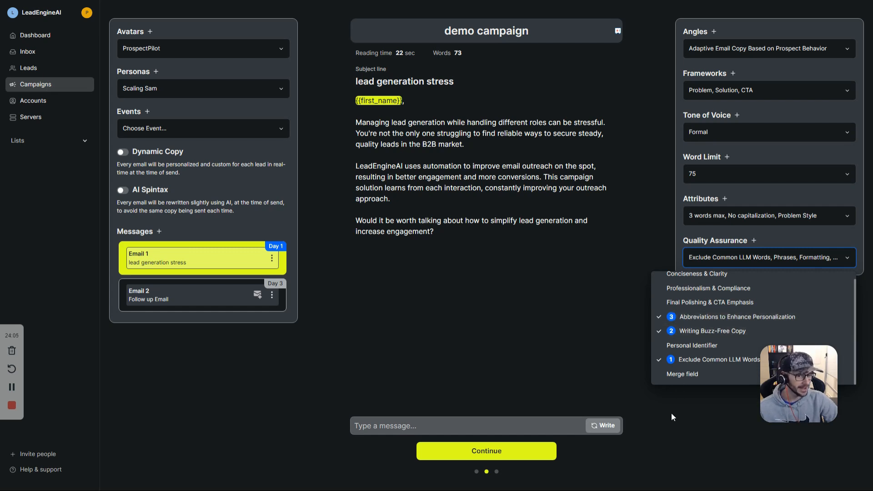
{"action": "left_click", "coordinate": [605, 425]}
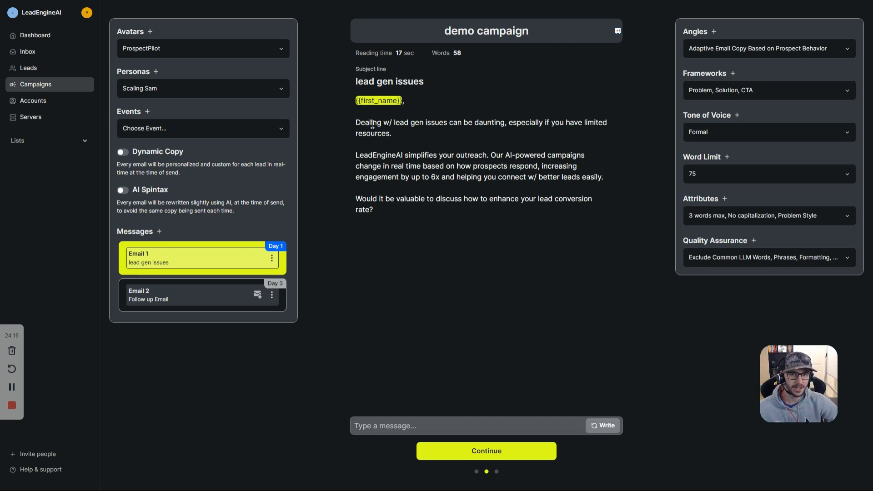
Step: Review the new 58-word 'lead gen issues' draft's wording, then reopen the Quality Assurance list
{"action": "left_click_drag", "start_coordinate": [378, 123], "coordinate": [423, 123]}
{"action": "left_click", "coordinate": [424, 122]}
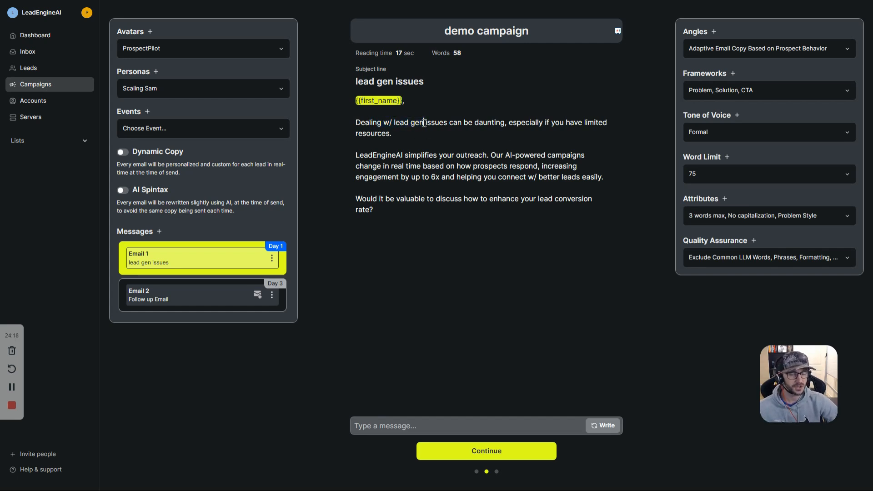
{"action": "left_click_drag", "start_coordinate": [414, 123], "coordinate": [423, 123]}
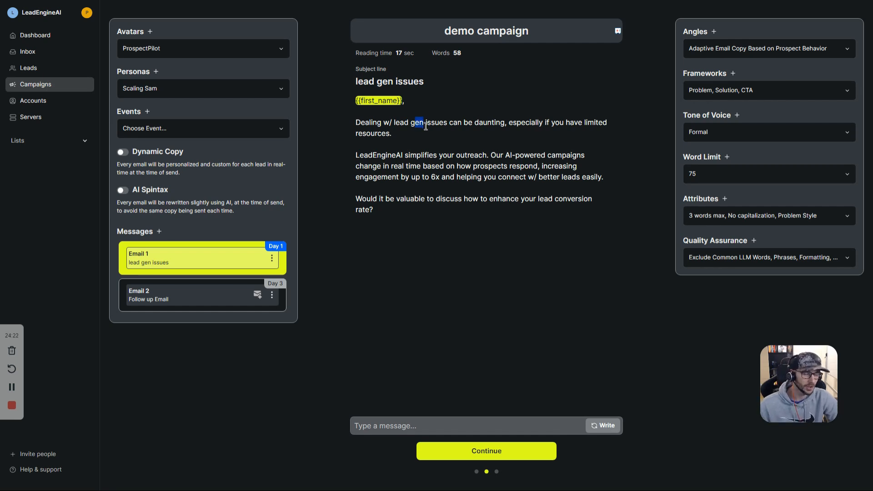
{"action": "left_click", "coordinate": [393, 122]}
{"action": "left_click_drag", "start_coordinate": [514, 122], "coordinate": [525, 123]}
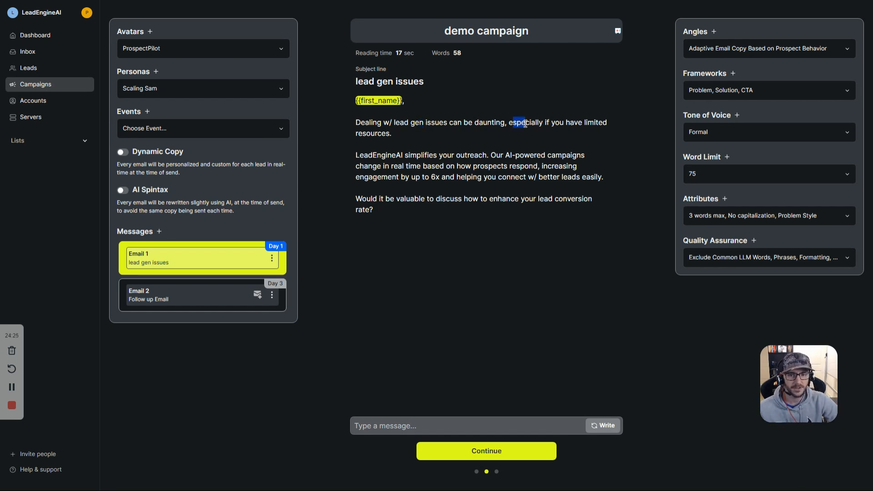
{"action": "left_click_drag", "start_coordinate": [409, 155], "coordinate": [535, 177]}
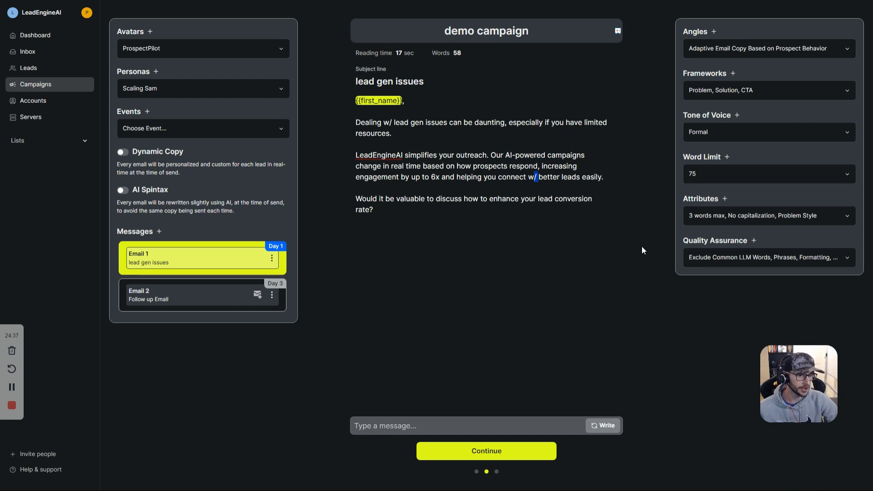
{"action": "left_click", "coordinate": [737, 260]}
{"action": "mouse_move", "coordinate": [718, 329]}
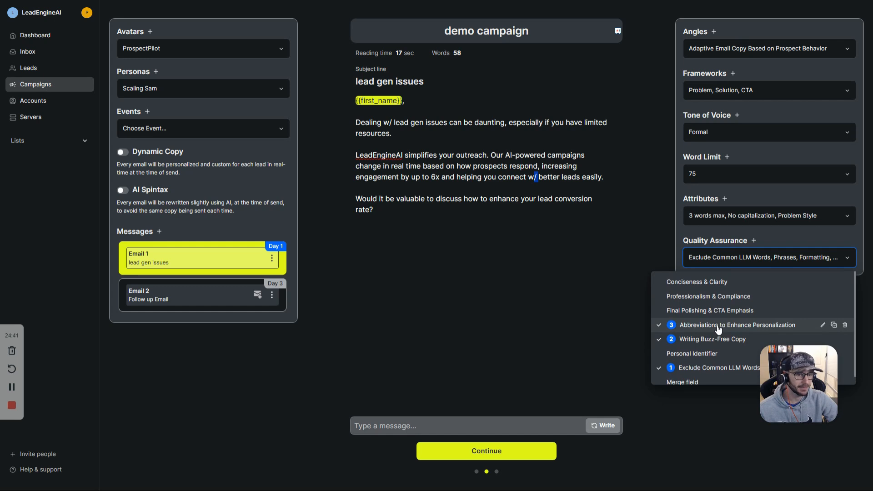
Step: Start a QA rule named 'demo', remove the stray slash from its description, and discard it unsaved
{"action": "left_click", "coordinate": [753, 240]}
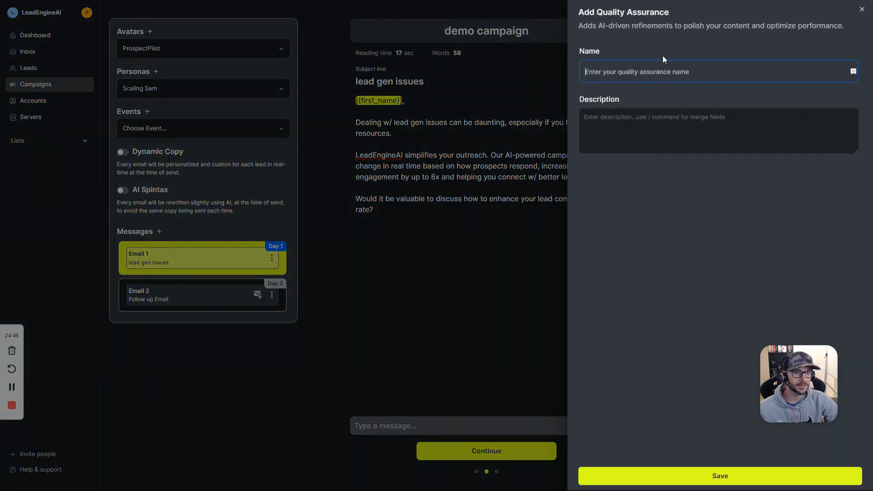
{"action": "type", "text": "demo"}
{"action": "left_click", "coordinate": [637, 130]}
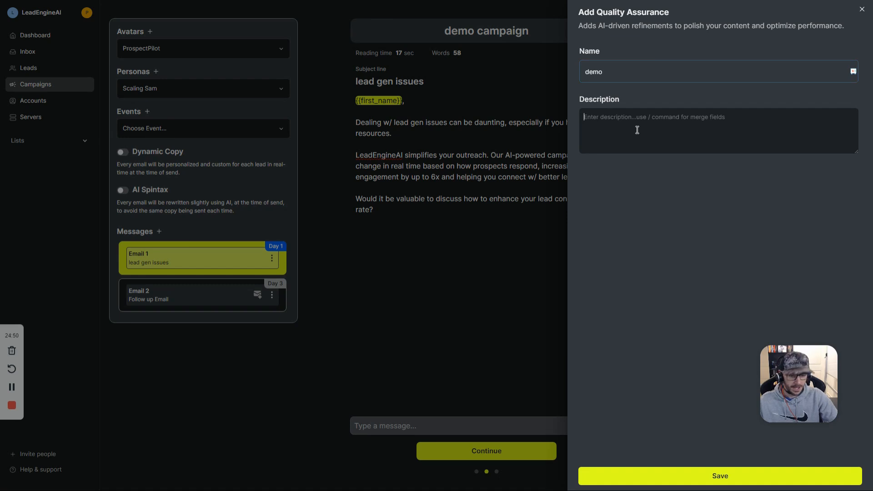
{"action": "type", "text": "/"}
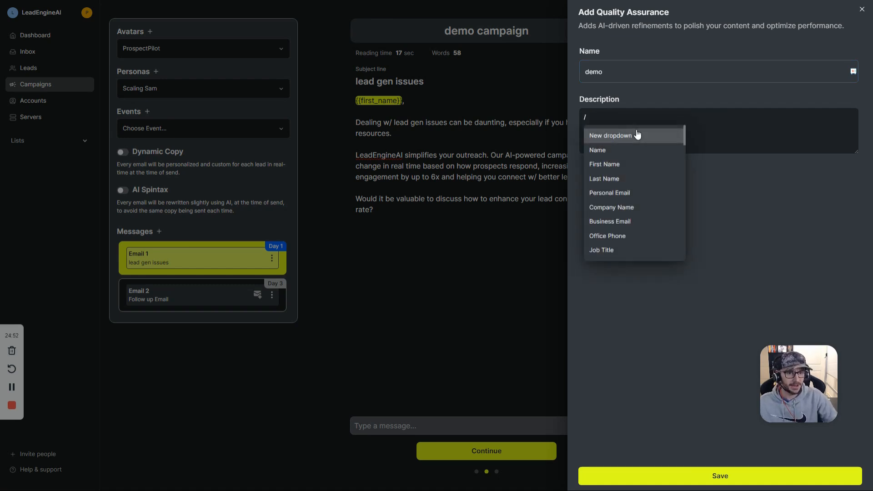
{"action": "scroll", "coordinate": [643, 189], "scroll_direction": "down", "scroll_amount": 15}
{"action": "scroll", "coordinate": [643, 189], "scroll_direction": "up", "scroll_amount": 15}
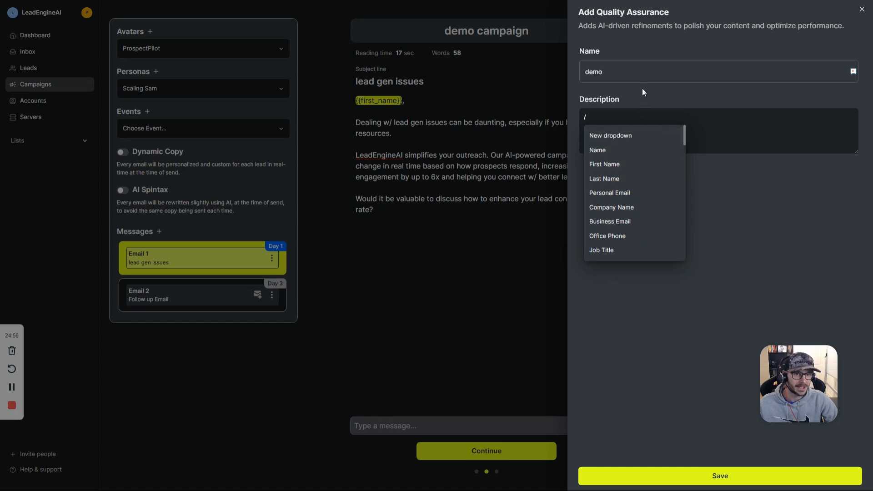
{"action": "key", "text": "Escape"}
{"action": "key", "text": "BackSpace"}
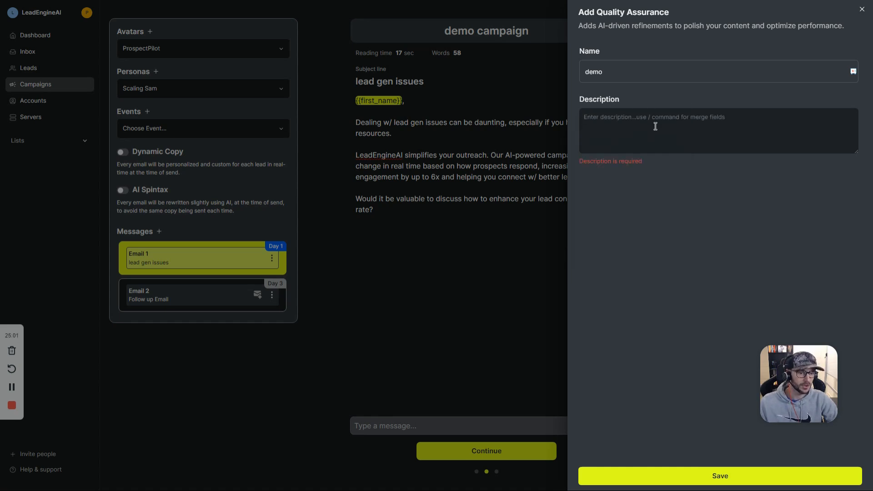
{"action": "key", "text": "Escape"}
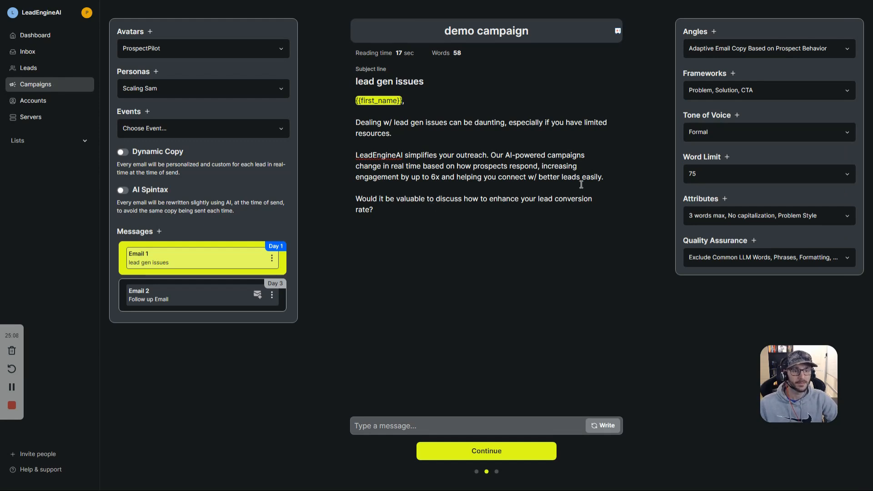
Step: Dismiss the new-rule form and review the Conciseness & Clarity rule's description
{"action": "left_click", "coordinate": [754, 241]}
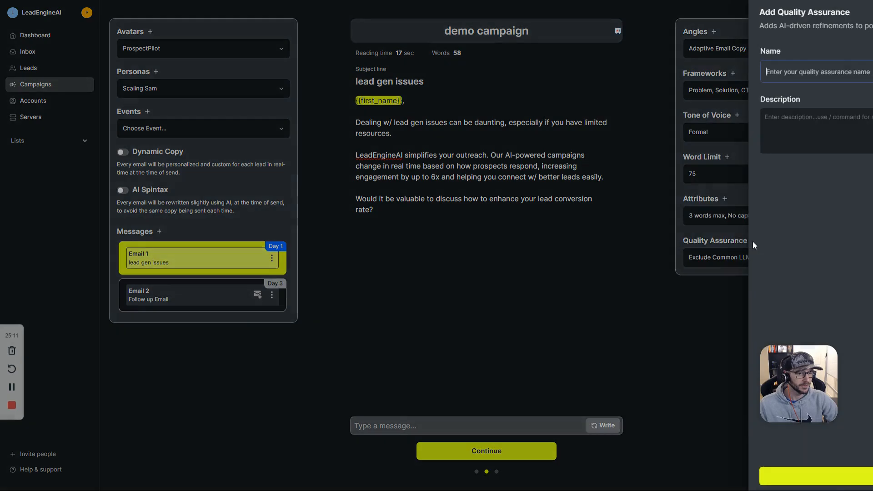
{"action": "left_click", "coordinate": [478, 249]}
{"action": "left_click", "coordinate": [738, 259]}
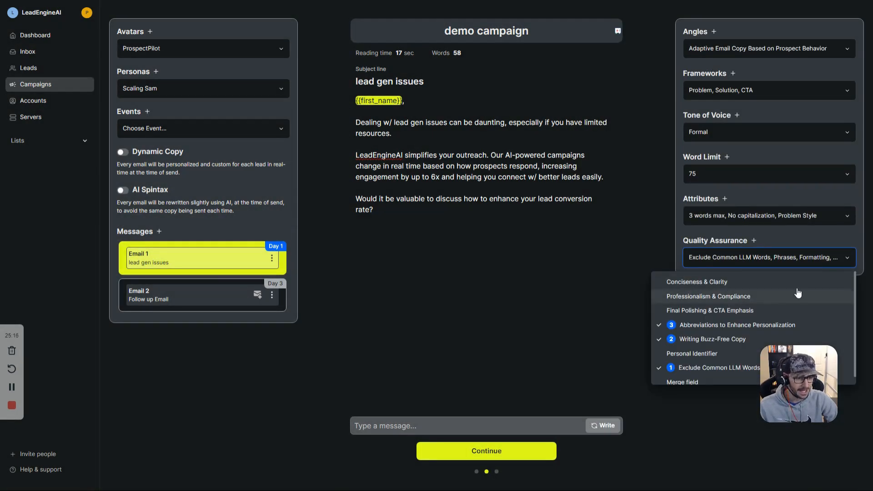
{"action": "left_click", "coordinate": [823, 283]}
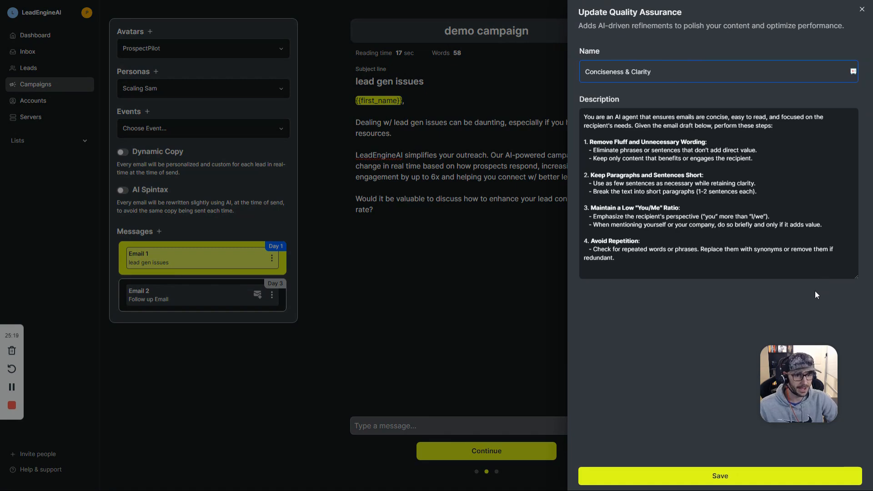
{"action": "left_click_drag", "start_coordinate": [584, 207], "coordinate": [828, 228]}
{"action": "left_click", "coordinate": [636, 223]}
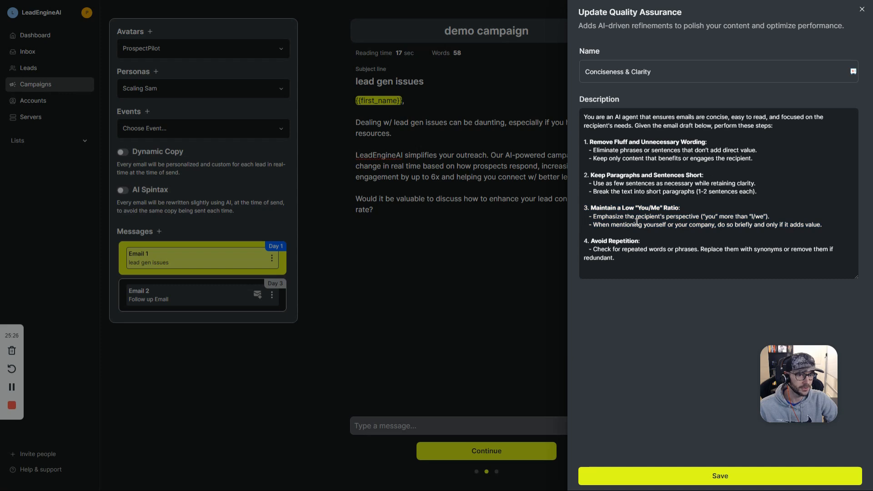
Step: Save the Conciseness & Clarity rule and apply it to Email 1's quality checks, starting a rewrite
{"action": "left_click", "coordinate": [728, 476]}
{"action": "left_click", "coordinate": [728, 257]}
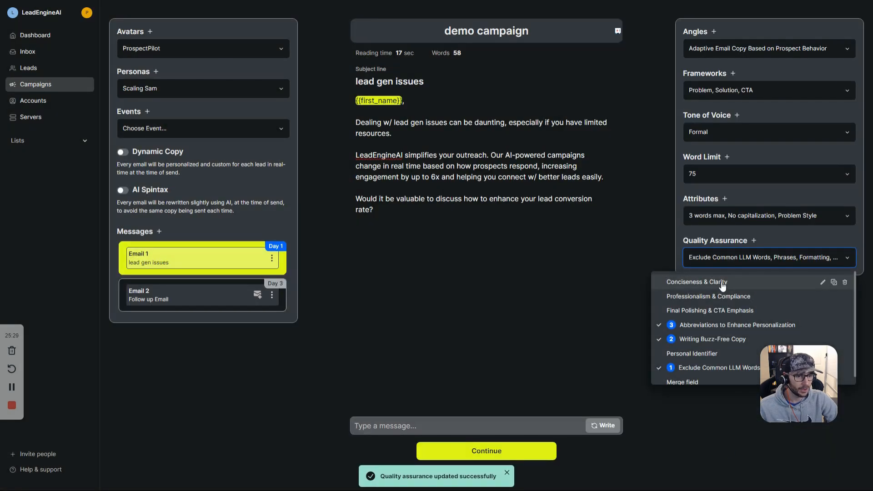
{"action": "left_click", "coordinate": [605, 425]}
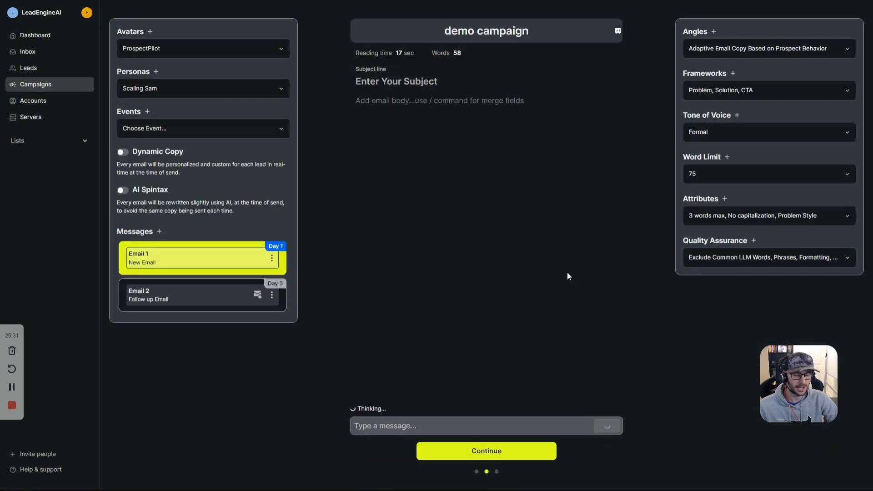
Step: Confirm which QA rules are applied and review the draft's B2B companies sentence
{"action": "left_click", "coordinate": [762, 256]}
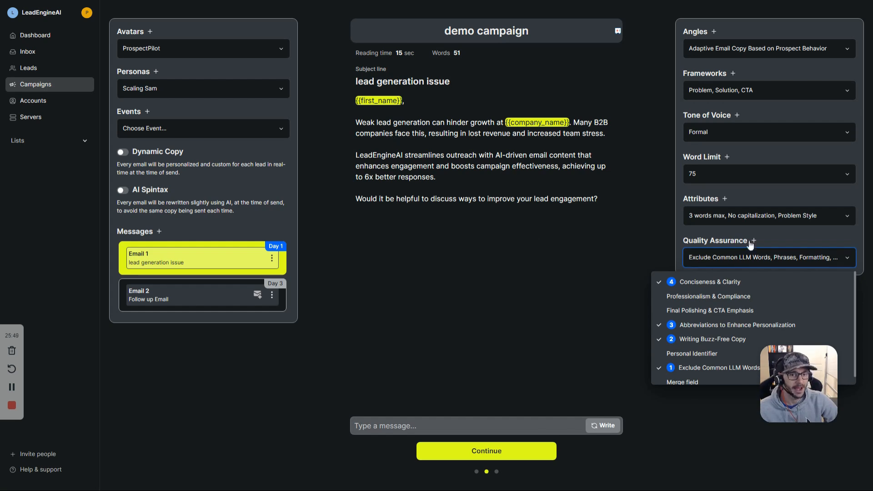
{"action": "left_click", "coordinate": [590, 182]}
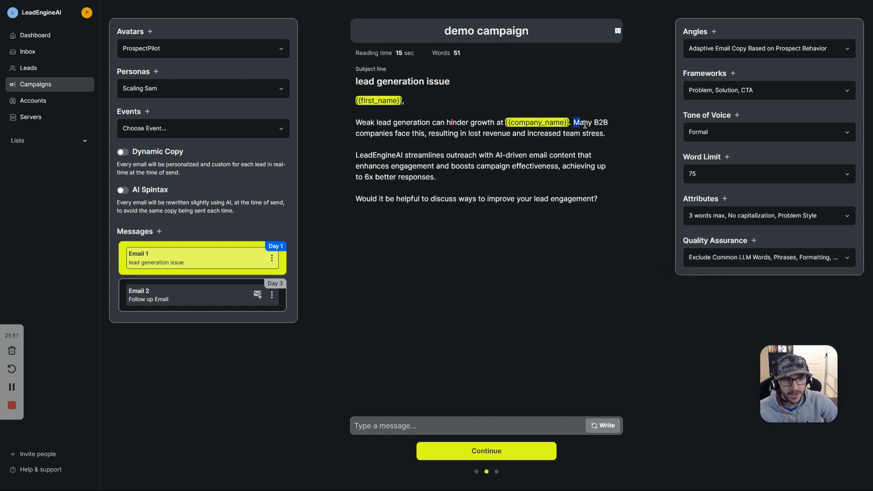
{"action": "left_click_drag", "start_coordinate": [574, 122], "coordinate": [607, 134]}
{"action": "left_click", "coordinate": [610, 144]}
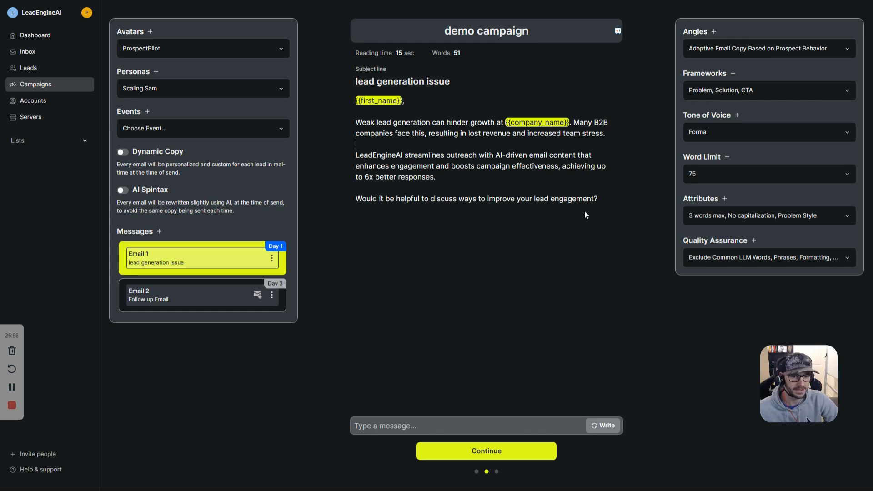
Step: Regenerate Email 1 into the 46-word draft titled 'lead generation frustration'
{"action": "key", "text": "ctrl+a"}
{"action": "left_click", "coordinate": [617, 428]}
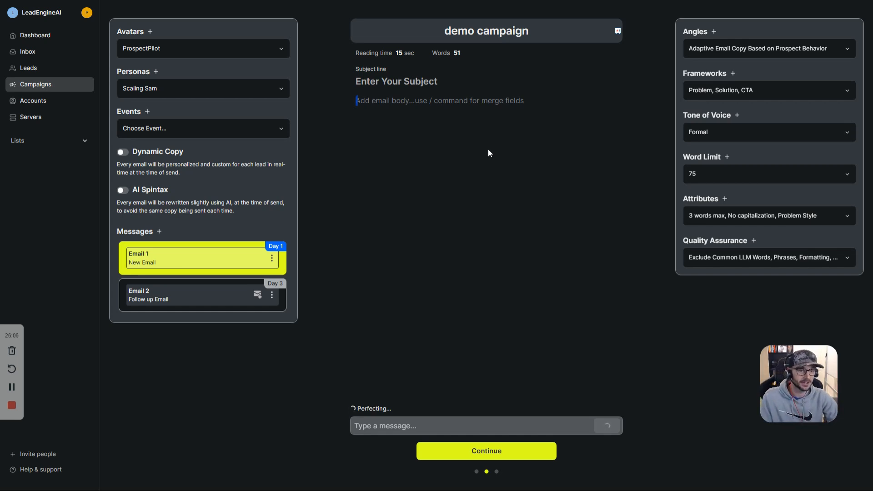
{"action": "left_click_drag", "start_coordinate": [519, 134], "coordinate": [343, 126]}
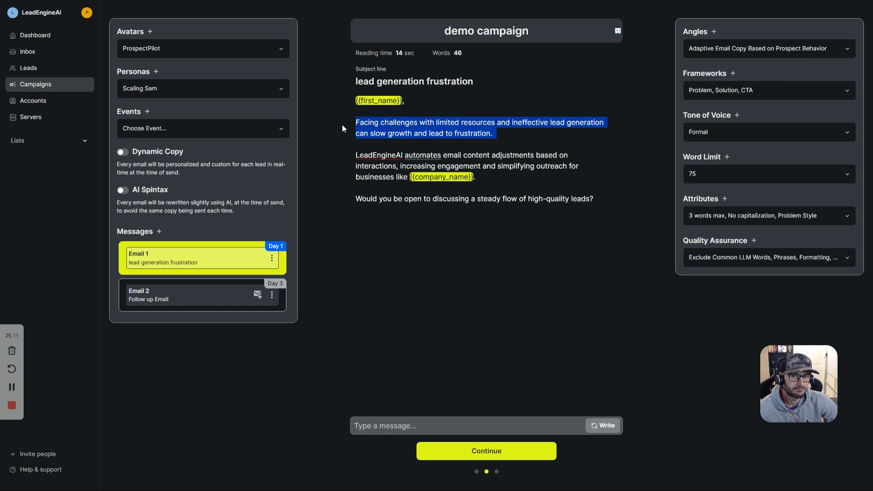
{"action": "left_click", "coordinate": [382, 152]}
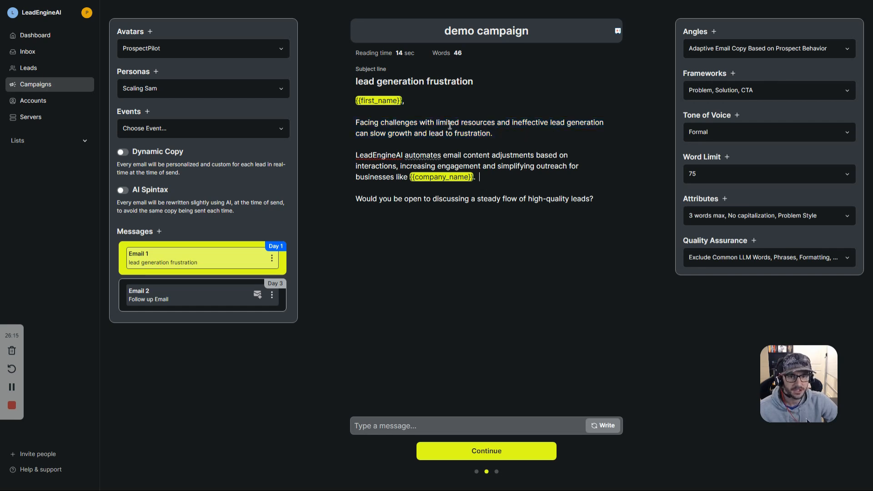
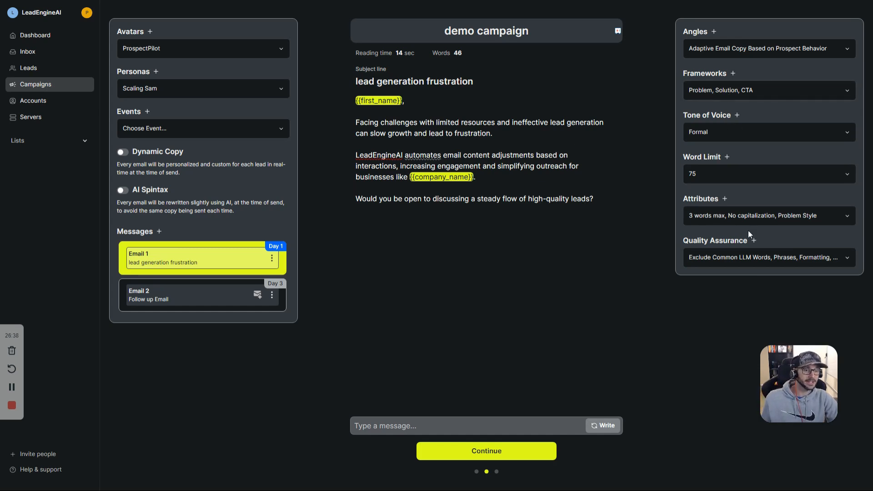
Step: Uncheck every Quality Assurance rule, including Conciseness & Clarity
{"action": "left_click", "coordinate": [738, 258]}
{"action": "left_click", "coordinate": [701, 368]}
{"action": "left_click", "coordinate": [699, 339]}
{"action": "left_click", "coordinate": [703, 326]}
{"action": "left_click", "coordinate": [704, 283]}
{"action": "left_click", "coordinate": [621, 259]}
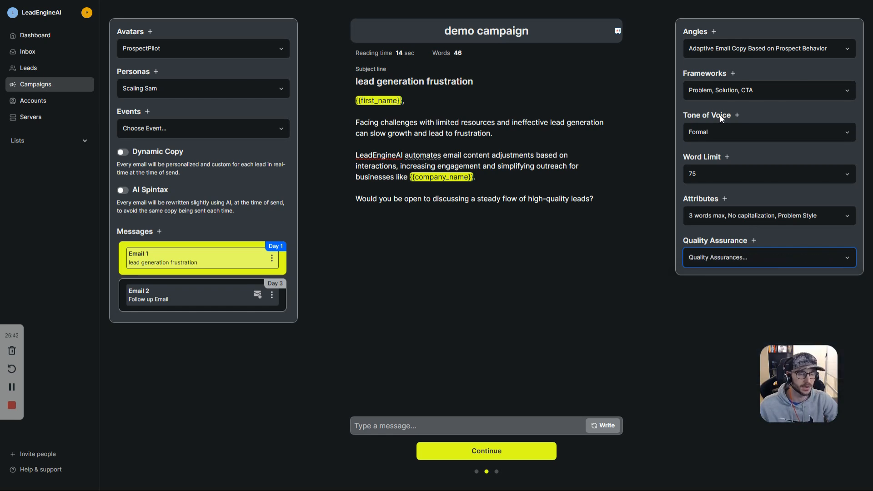
Step: Switch the framework to Offer & PS line, regenerate Email 1, and review its PS line
{"action": "left_click", "coordinate": [724, 90]}
{"action": "scroll", "coordinate": [750, 164], "scroll_direction": "down", "scroll_amount": 3}
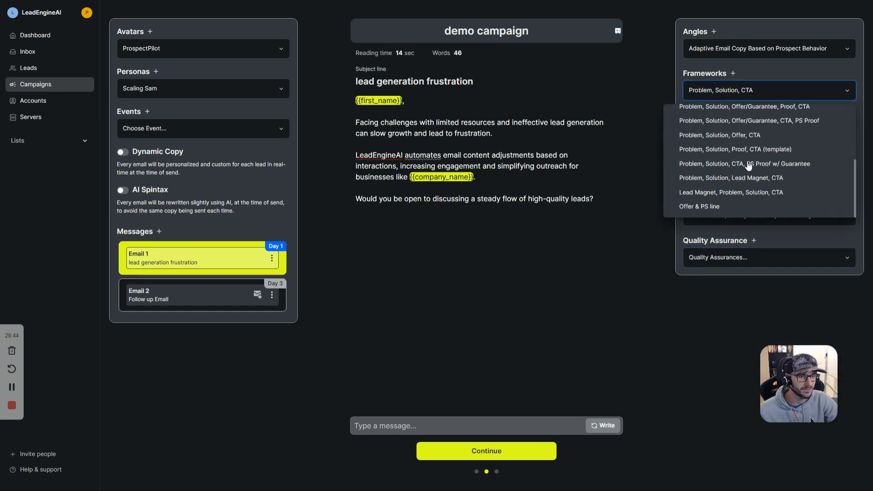
{"action": "left_click", "coordinate": [708, 206]}
{"action": "left_click", "coordinate": [653, 225]}
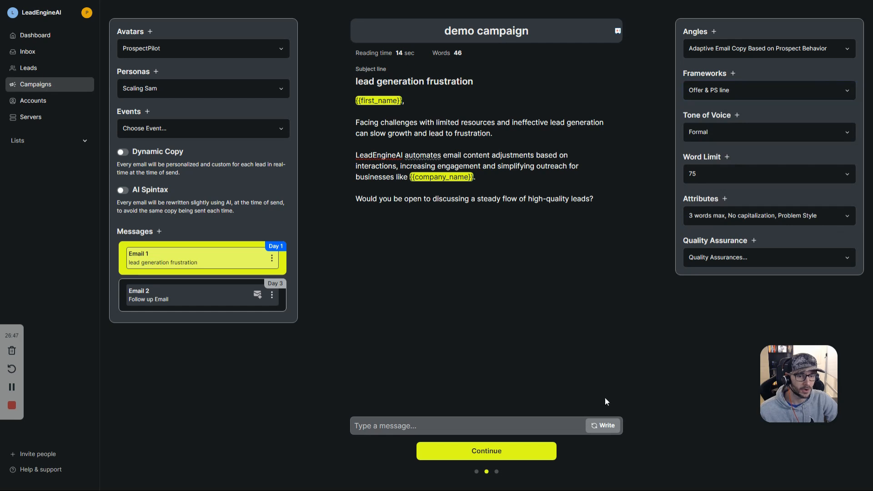
{"action": "left_click", "coordinate": [605, 428]}
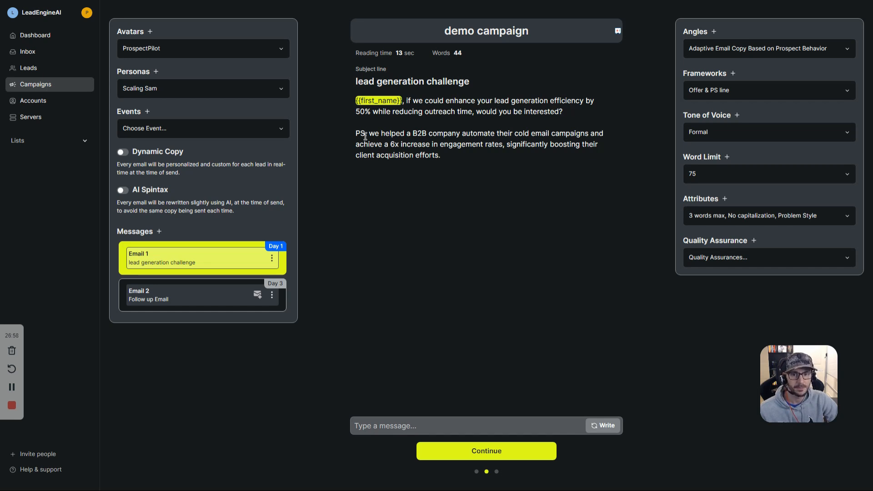
{"action": "left_click_drag", "start_coordinate": [369, 134], "coordinate": [467, 135]}
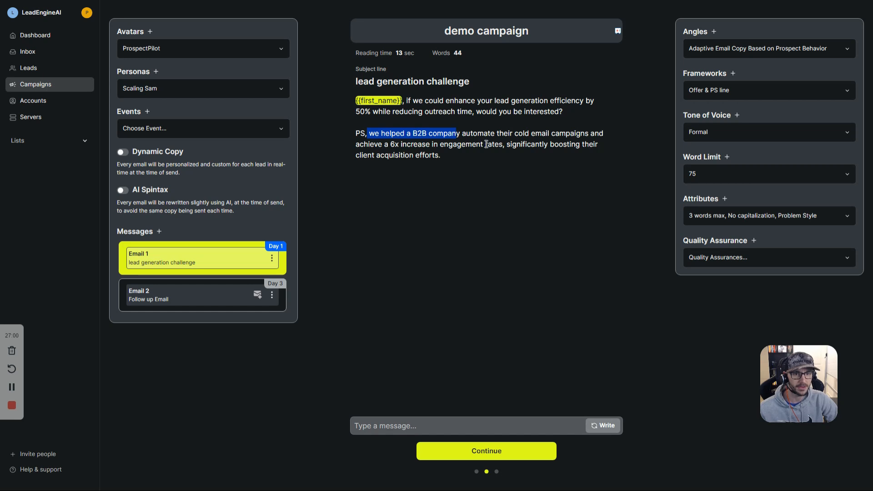
{"action": "left_click", "coordinate": [383, 145]}
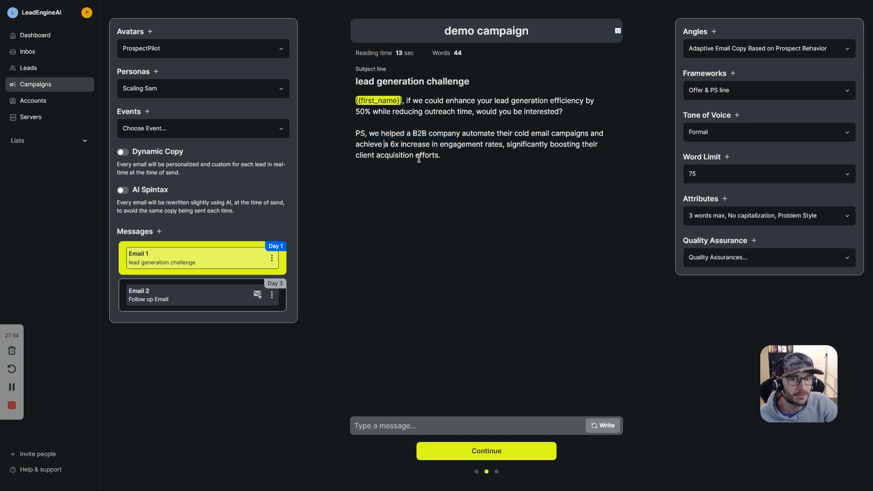
{"action": "left_click", "coordinate": [729, 95]}
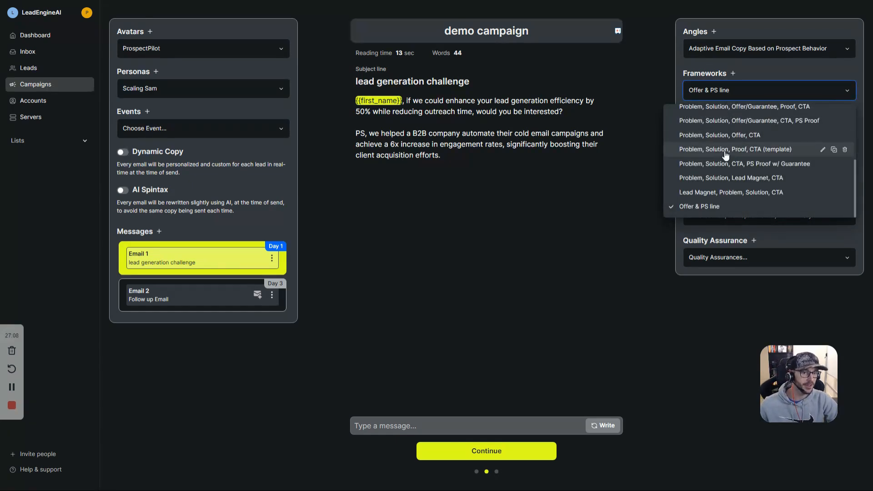
Step: Regenerate Email 1 under the Lead Magnet, Problem, Solution, CTA framework and review it
{"action": "left_click", "coordinate": [729, 194]}
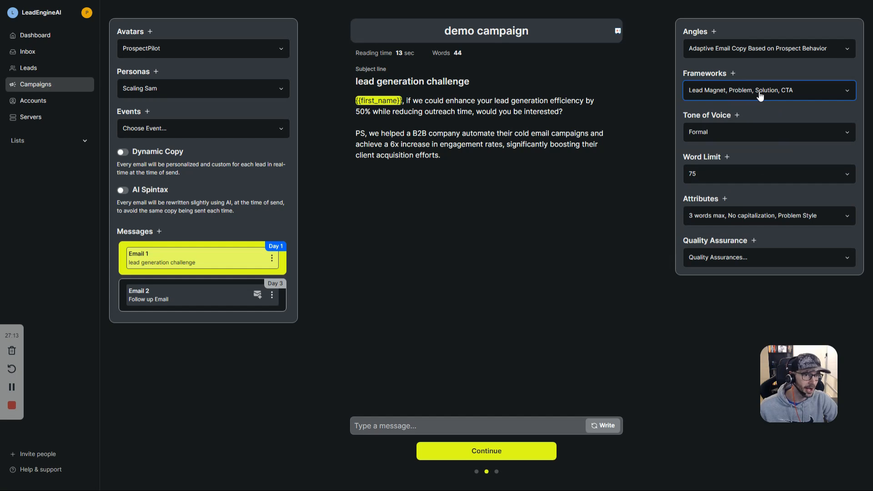
{"action": "left_click", "coordinate": [602, 427]}
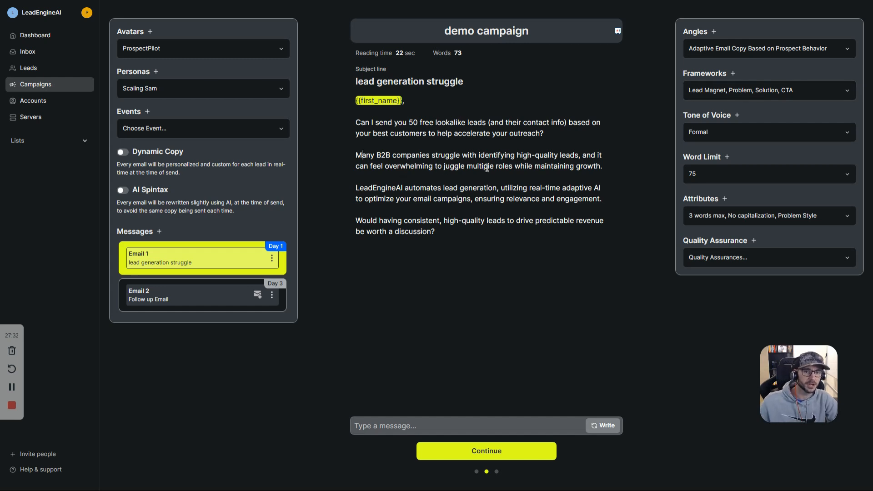
{"action": "left_click_drag", "start_coordinate": [404, 191], "coordinate": [509, 193]}
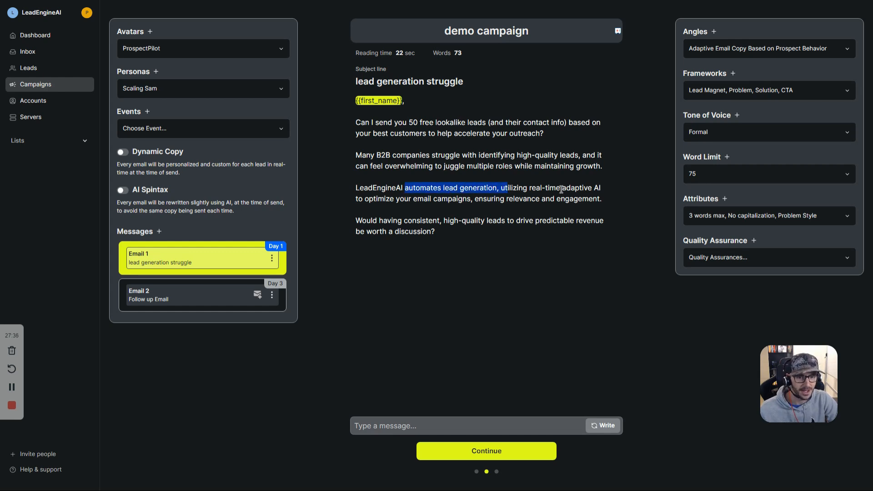
{"action": "left_click", "coordinate": [466, 222]}
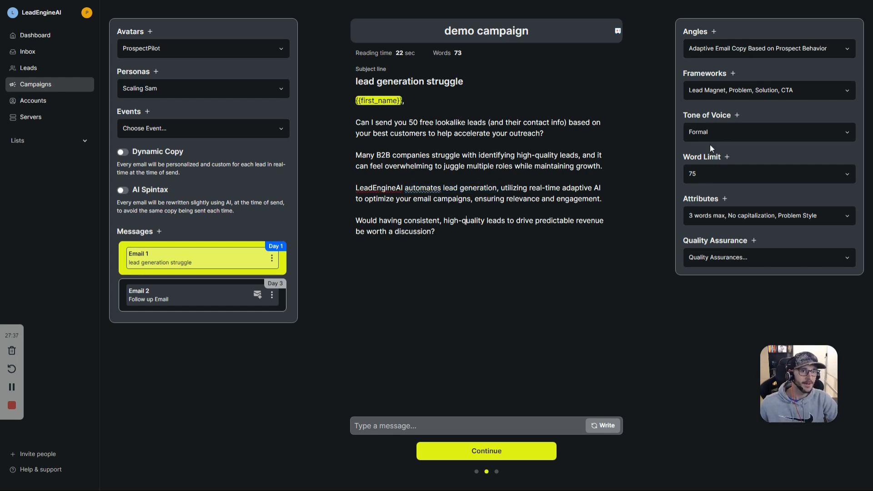
Step: Switch to the Problem, Solution, CTA, PS Proof w/ Guarantee framework and regenerate Email 1
{"action": "left_click", "coordinate": [736, 94]}
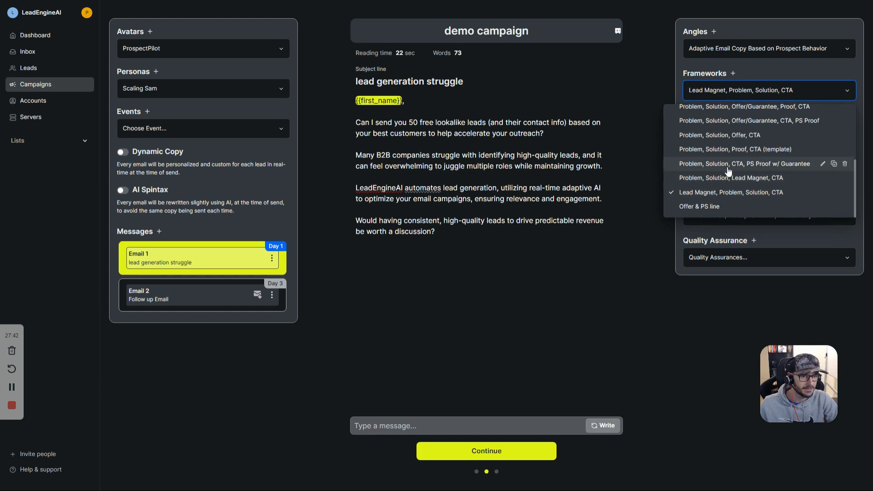
{"action": "scroll", "coordinate": [750, 182], "scroll_direction": "up", "scroll_amount": 2}
{"action": "scroll", "coordinate": [774, 179], "scroll_direction": "down", "scroll_amount": 2}
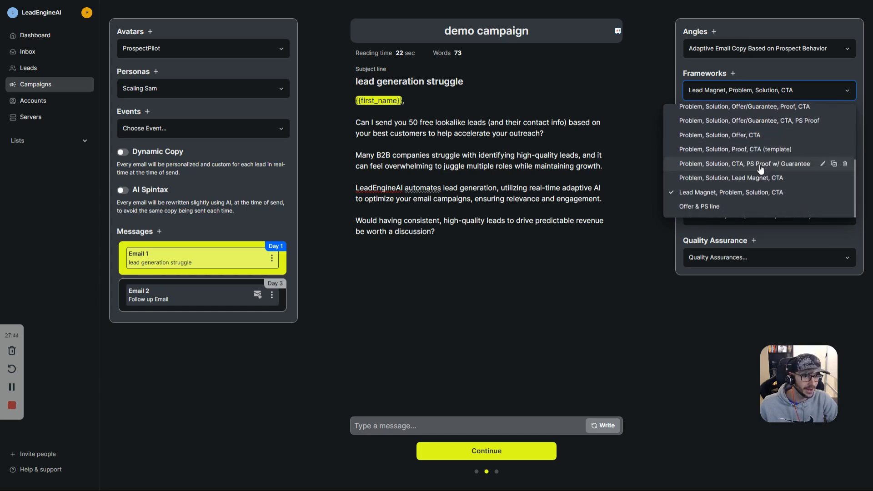
{"action": "left_click", "coordinate": [764, 164]}
{"action": "left_click", "coordinate": [613, 427]}
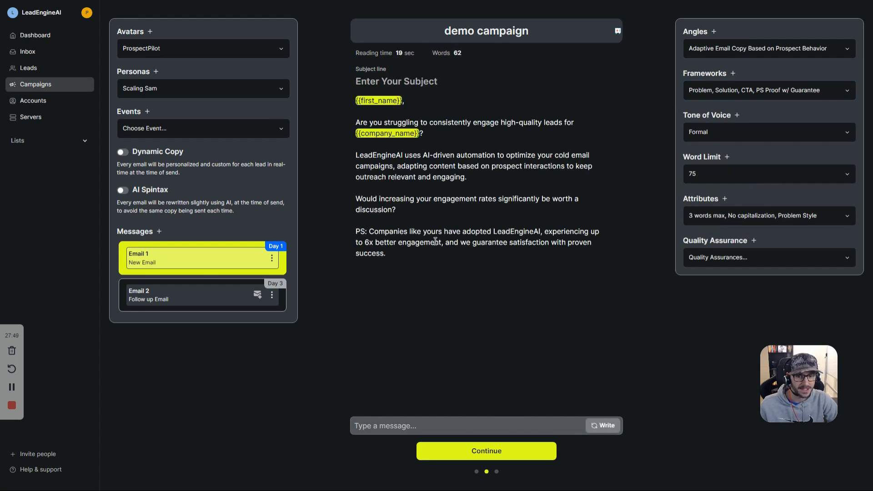
Step: Review the new draft's PS paragraph with its satisfaction guarantee and the body text
{"action": "triple_click", "coordinate": [434, 241]}
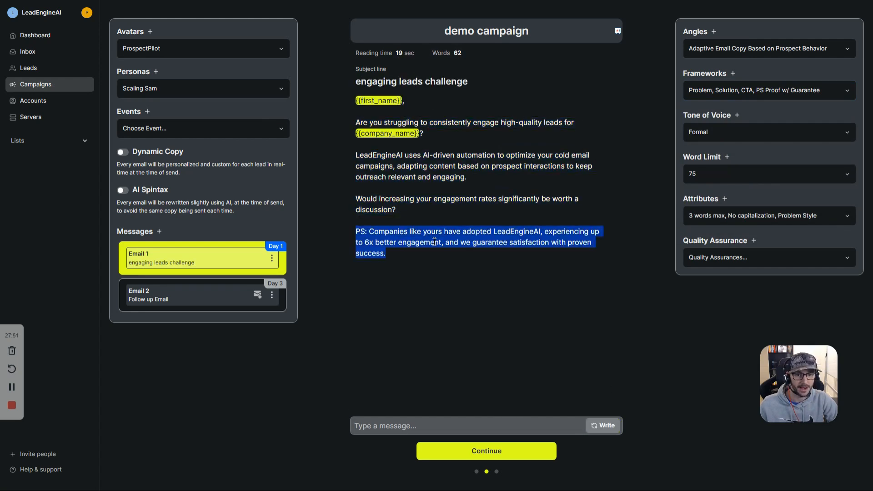
{"action": "left_click_drag", "start_coordinate": [460, 242], "coordinate": [508, 259]}
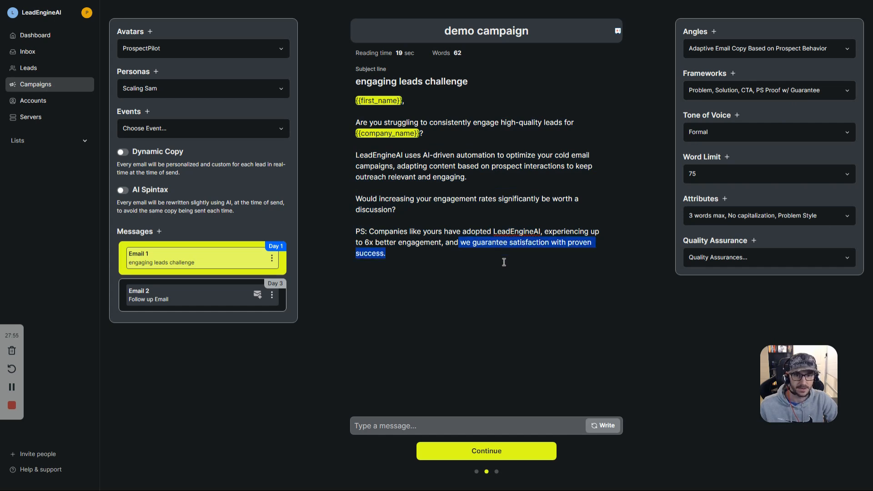
{"action": "left_click", "coordinate": [504, 263]}
{"action": "left_click_drag", "start_coordinate": [430, 122], "coordinate": [465, 232]}
{"action": "left_click", "coordinate": [496, 260]}
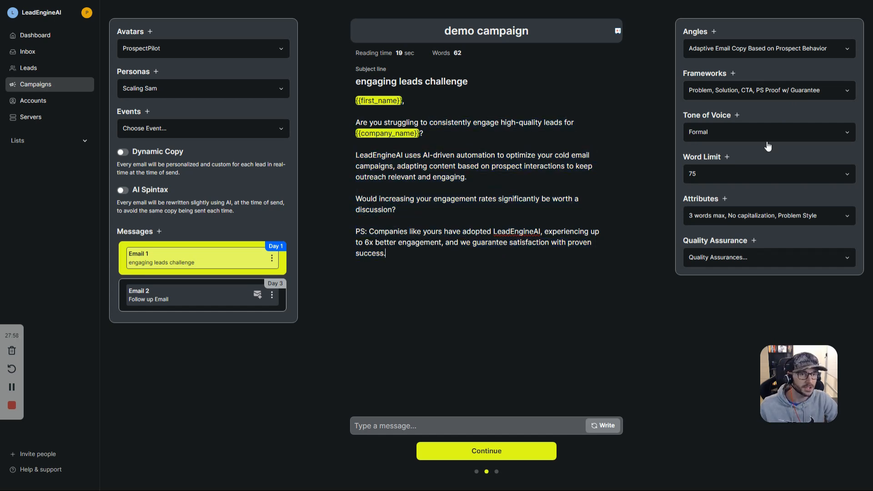
Step: Open and close the Add Framework panel and the Frameworks list without changes
{"action": "left_click", "coordinate": [734, 74]}
{"action": "left_click", "coordinate": [503, 129]}
{"action": "left_click", "coordinate": [755, 90]}
{"action": "scroll", "coordinate": [758, 162], "scroll_direction": "up", "scroll_amount": 2}
{"action": "left_click", "coordinate": [753, 71]}
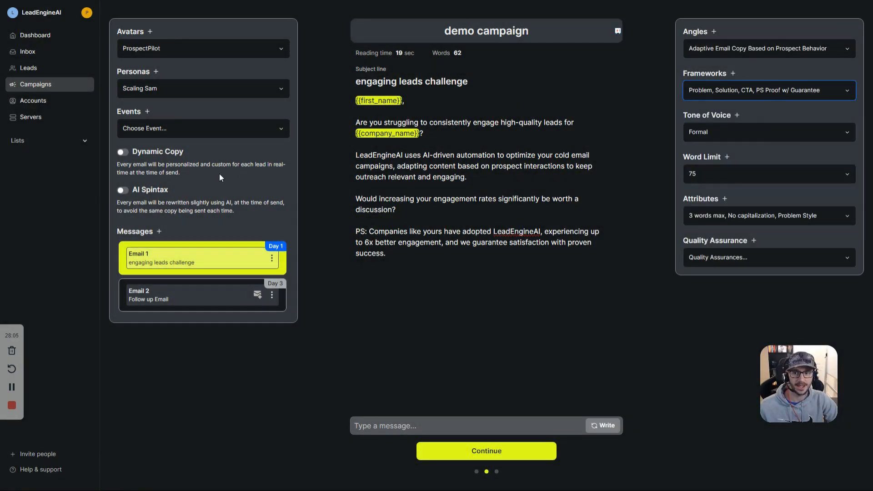
{"action": "left_click", "coordinate": [124, 154]}
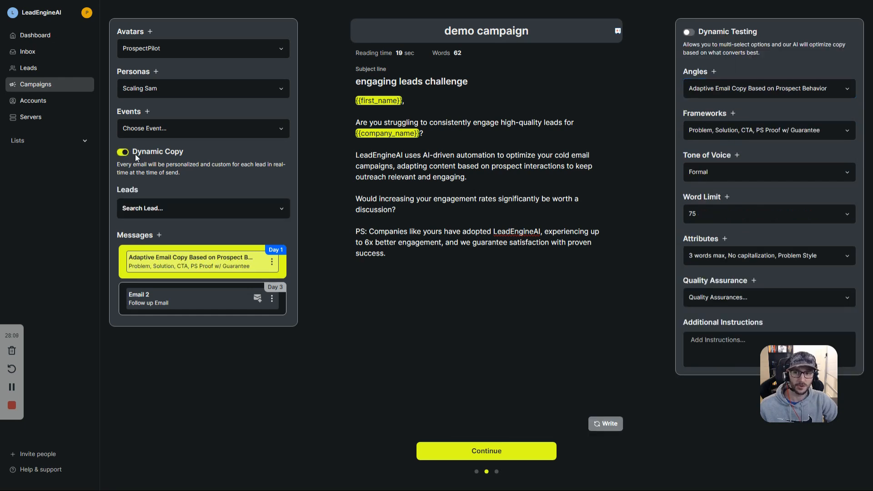
{"action": "triple_click", "coordinate": [139, 151]}
{"action": "triple_click", "coordinate": [716, 33]}
{"action": "triple_click", "coordinate": [718, 44]}
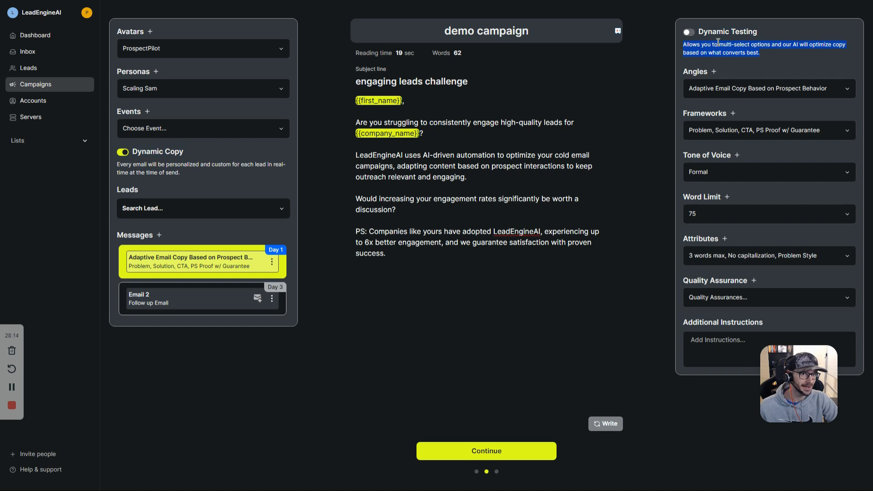
{"action": "left_click_drag", "start_coordinate": [117, 164], "coordinate": [295, 190]}
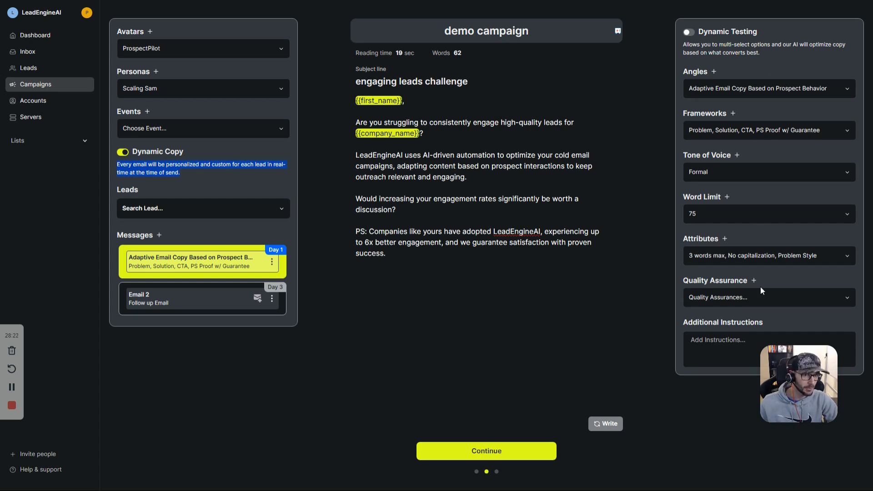
{"action": "left_click", "coordinate": [690, 35]}
{"action": "left_click", "coordinate": [691, 36]}
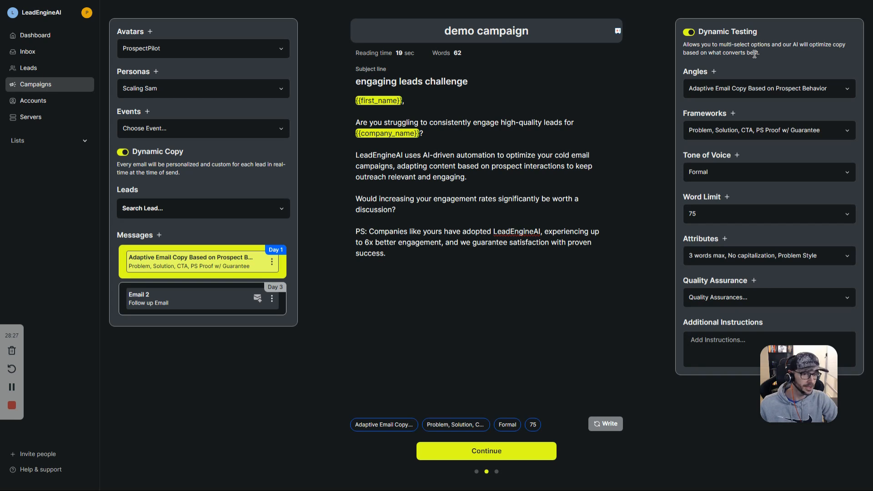
{"action": "left_click", "coordinate": [730, 131]}
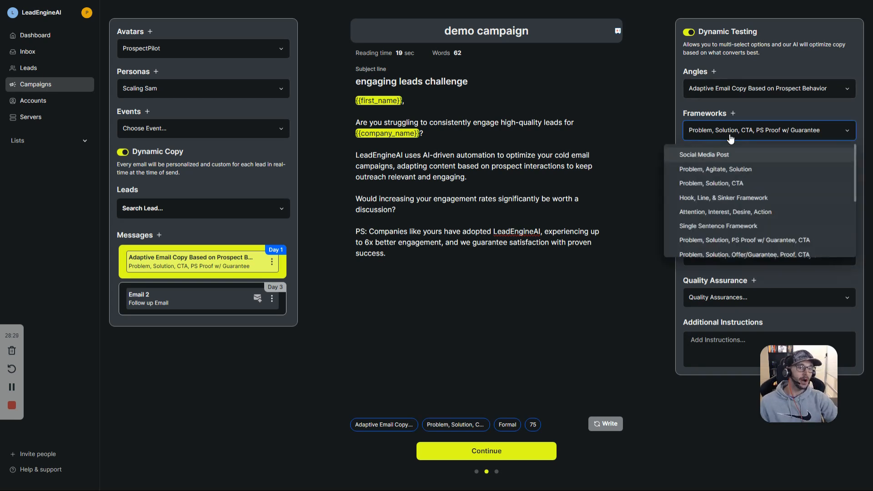
{"action": "left_click", "coordinate": [730, 93]}
{"action": "left_click", "coordinate": [728, 191]}
{"action": "left_click", "coordinate": [741, 135]}
{"action": "left_click", "coordinate": [728, 197]}
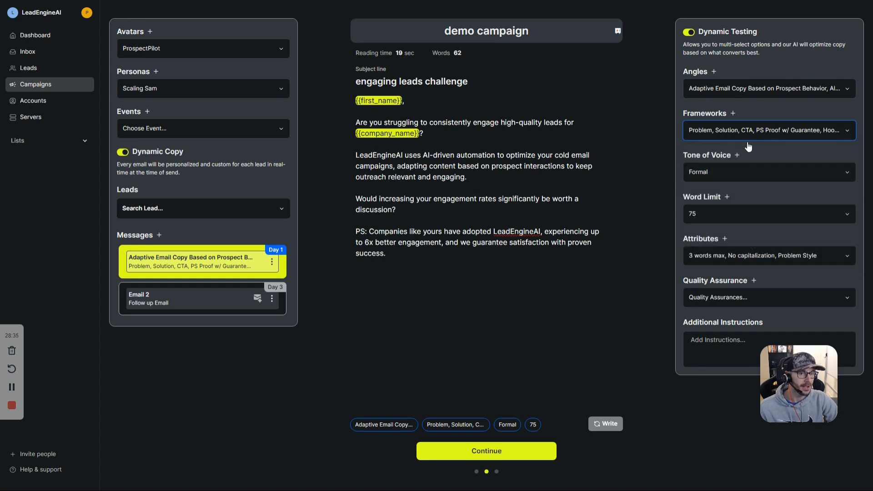
{"action": "left_click", "coordinate": [731, 174]}
{"action": "left_click", "coordinate": [714, 211]}
{"action": "left_click", "coordinate": [709, 226]}
{"action": "left_click", "coordinate": [746, 181]}
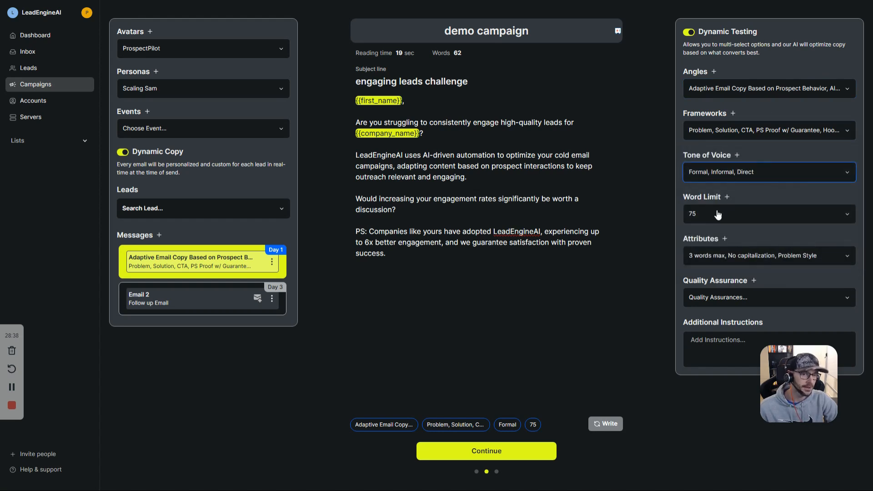
{"action": "left_click", "coordinate": [717, 214]}
{"action": "left_click", "coordinate": [706, 253]}
{"action": "left_click", "coordinate": [705, 282]}
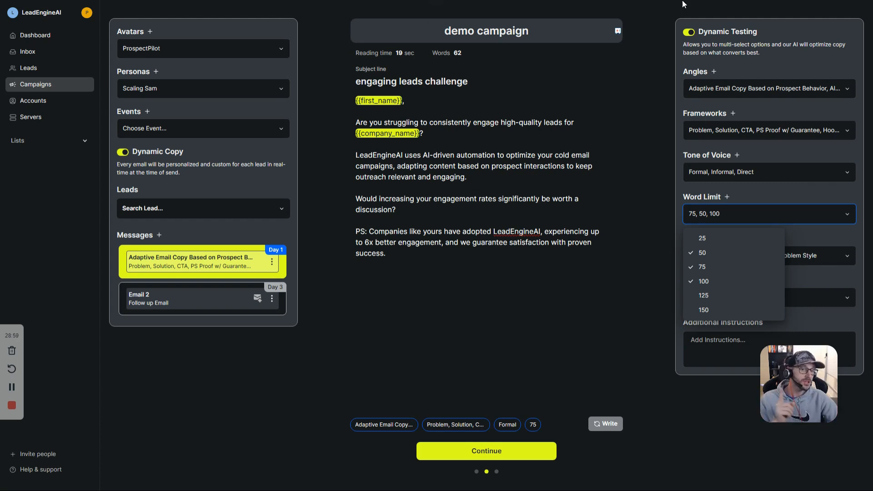
{"action": "triple_click", "coordinate": [746, 45]}
{"action": "left_click", "coordinate": [813, 46]}
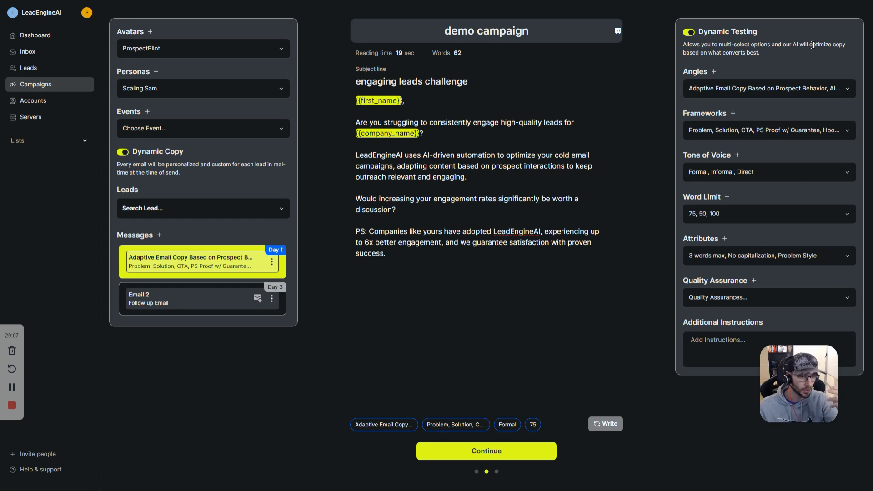
{"action": "left_click_drag", "start_coordinate": [811, 46], "coordinate": [811, 56]}
{"action": "left_click", "coordinate": [776, 90]}
{"action": "left_click", "coordinate": [777, 90]}
{"action": "double_click", "coordinate": [696, 73]}
{"action": "left_click", "coordinate": [706, 117]}
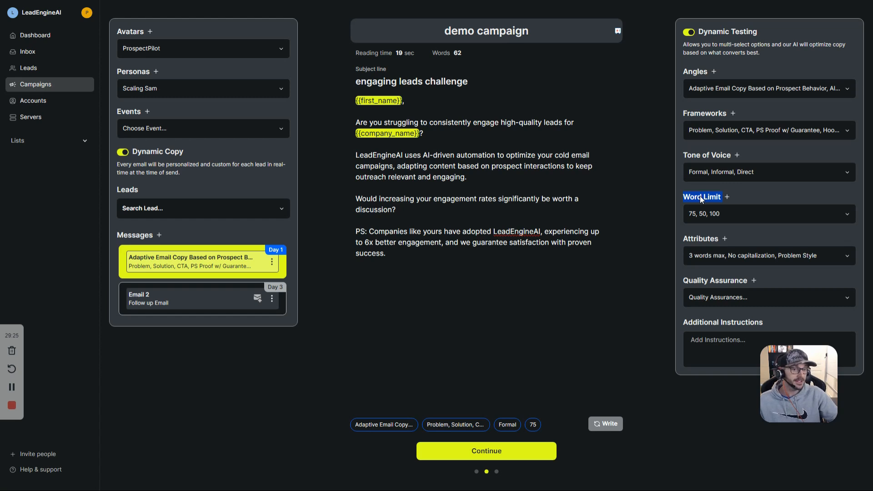
{"action": "left_click", "coordinate": [705, 106]}
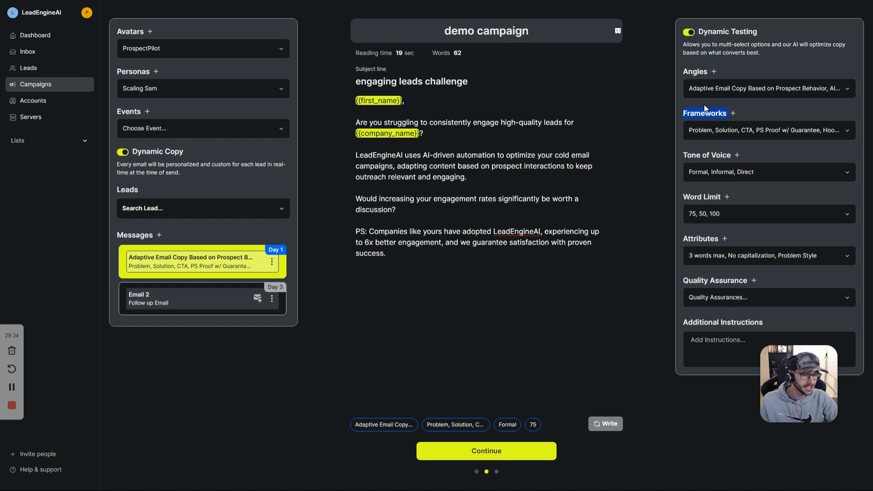
{"action": "left_click", "coordinate": [476, 472]}
{"action": "left_click_drag", "start_coordinate": [361, 63], "coordinate": [422, 63]}
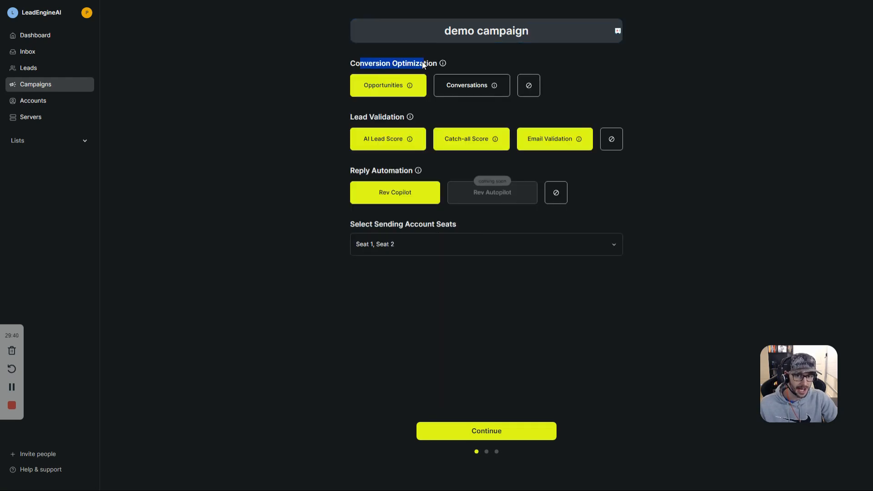
{"action": "left_click_drag", "start_coordinate": [345, 117], "coordinate": [385, 117]}
{"action": "triple_click", "coordinate": [384, 116]}
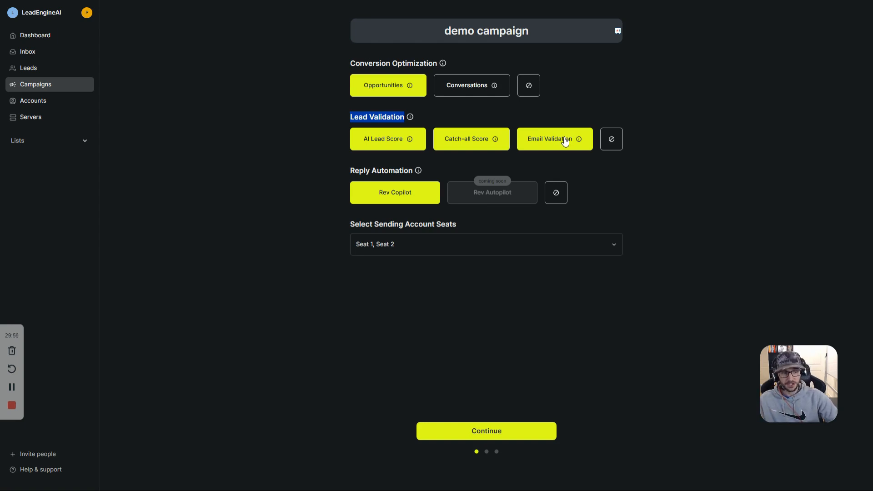
{"action": "left_click", "coordinate": [535, 429]}
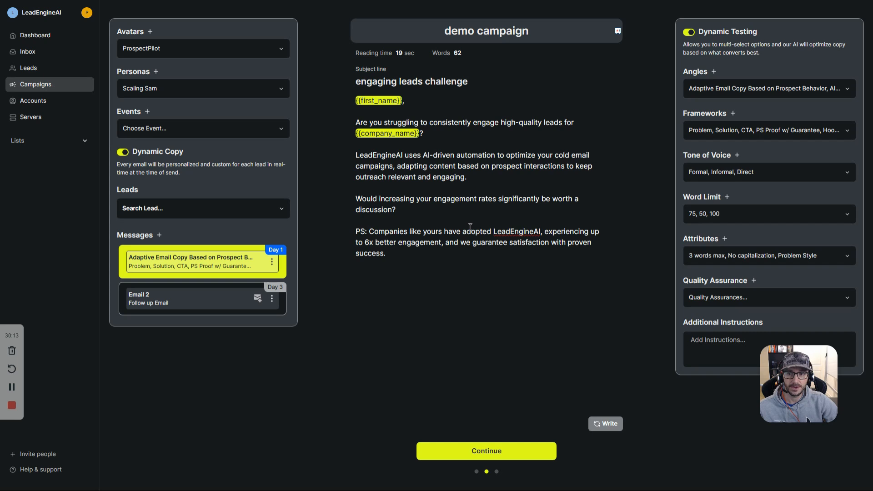
Step: Give Email 2 the placeholder body 'sgsdfs' and continue to the schedule step
{"action": "left_click", "coordinate": [489, 451]}
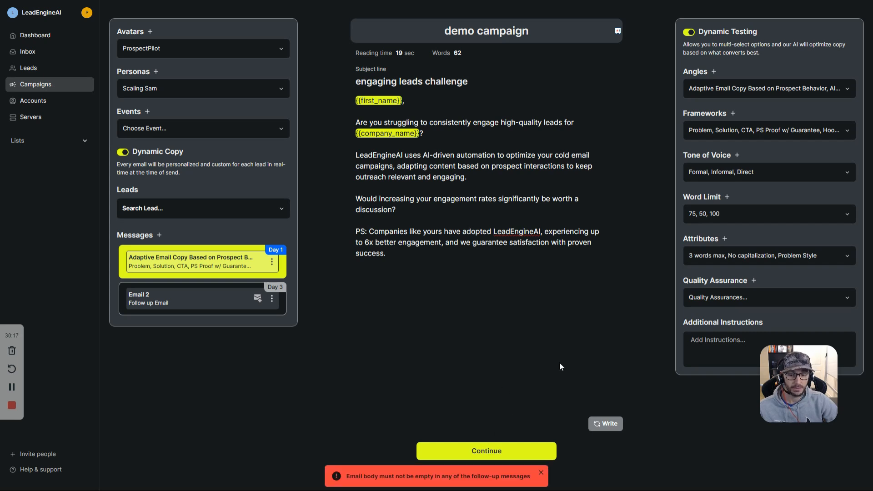
{"action": "left_click", "coordinate": [191, 299]}
{"action": "left_click", "coordinate": [482, 139]}
{"action": "type", "text": "sgsdfs"}
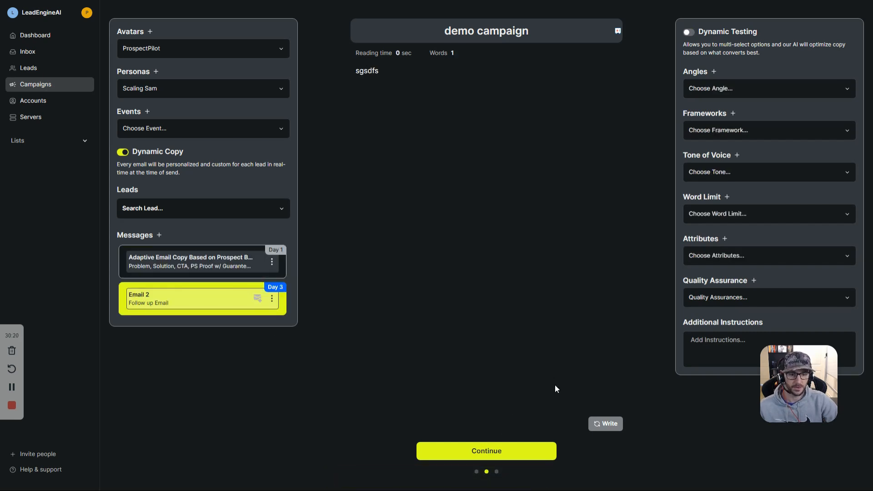
{"action": "left_click", "coordinate": [515, 453]}
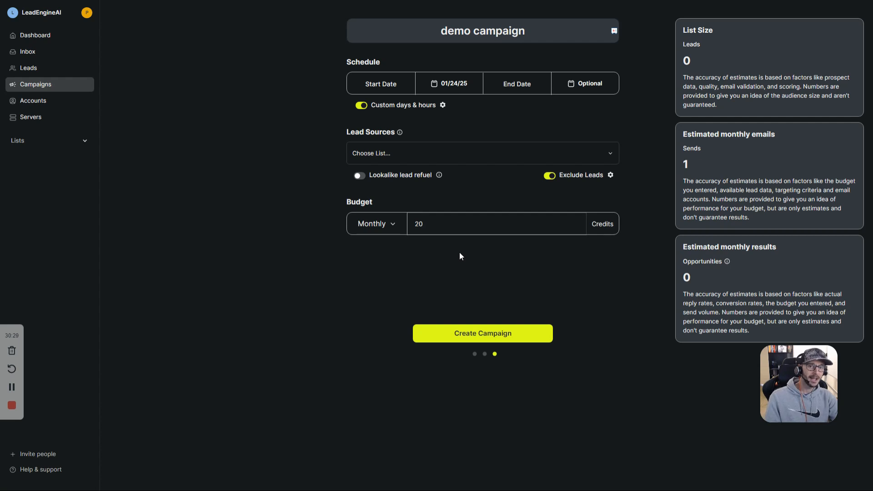
Step: Check the start and end date calendars and save the custom sending days and hours
{"action": "left_click", "coordinate": [448, 86]}
{"action": "left_click", "coordinate": [459, 91]}
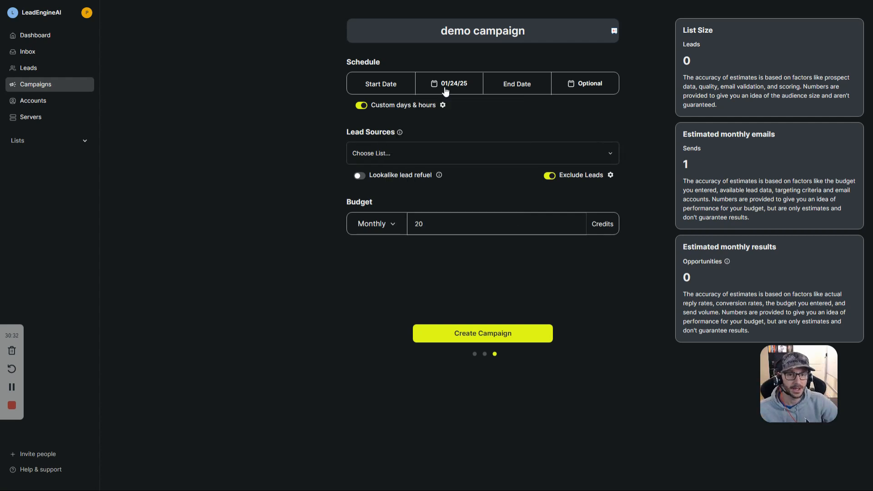
{"action": "left_click", "coordinate": [578, 87]}
{"action": "left_click", "coordinate": [578, 87]}
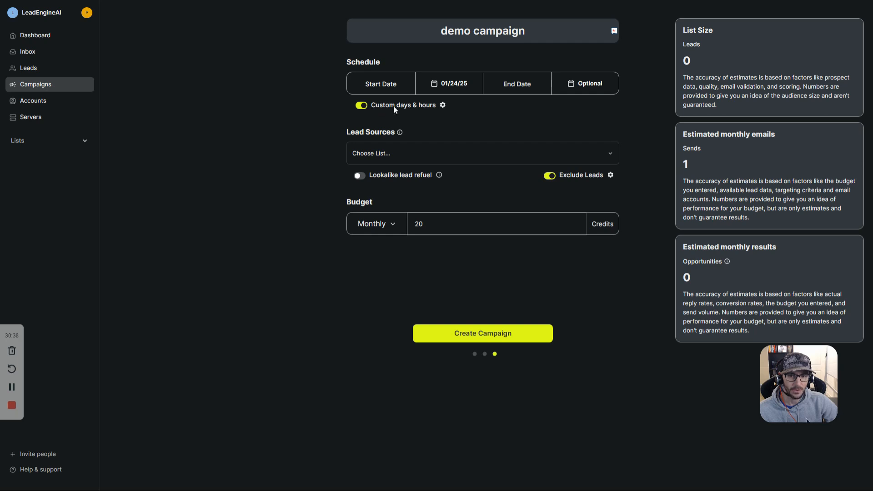
{"action": "left_click", "coordinate": [443, 105]}
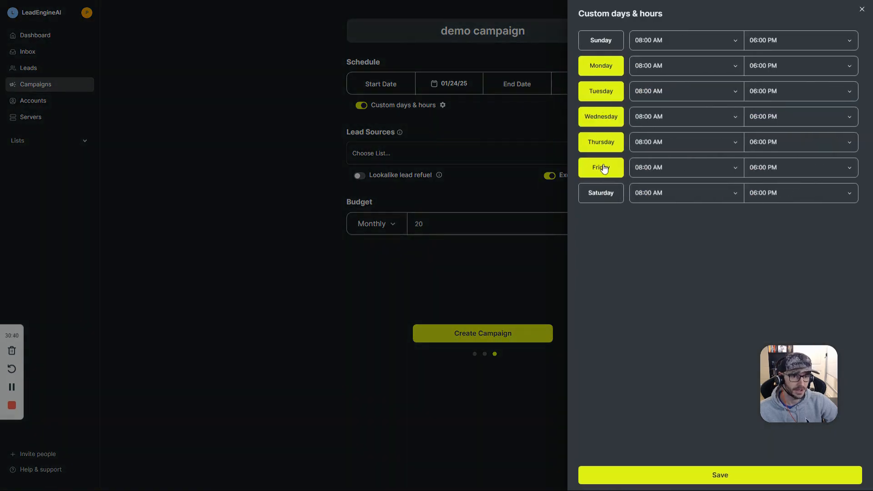
{"action": "left_click", "coordinate": [720, 474]}
Step: Choose the Founders_CEOs _ US _ 1-10 _ 2+ Sales _ Marketing list as the lead source
{"action": "left_click", "coordinate": [393, 156]}
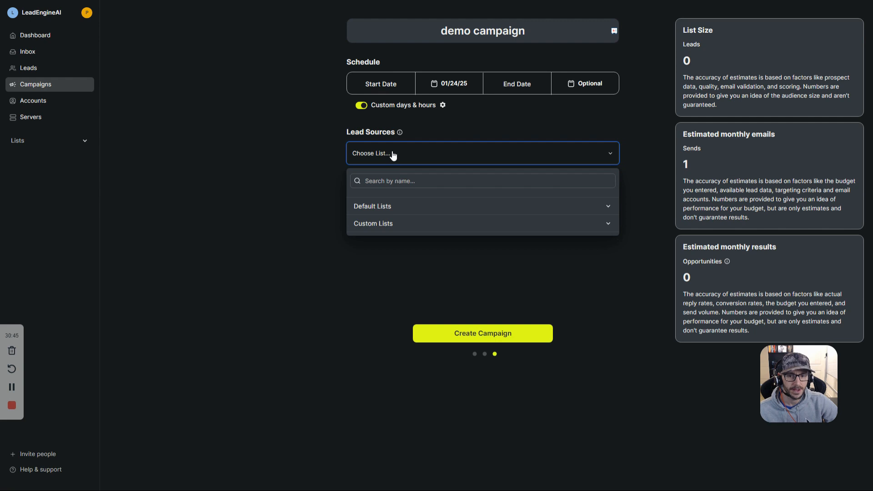
{"action": "left_click", "coordinate": [401, 210]}
{"action": "left_click", "coordinate": [401, 224]}
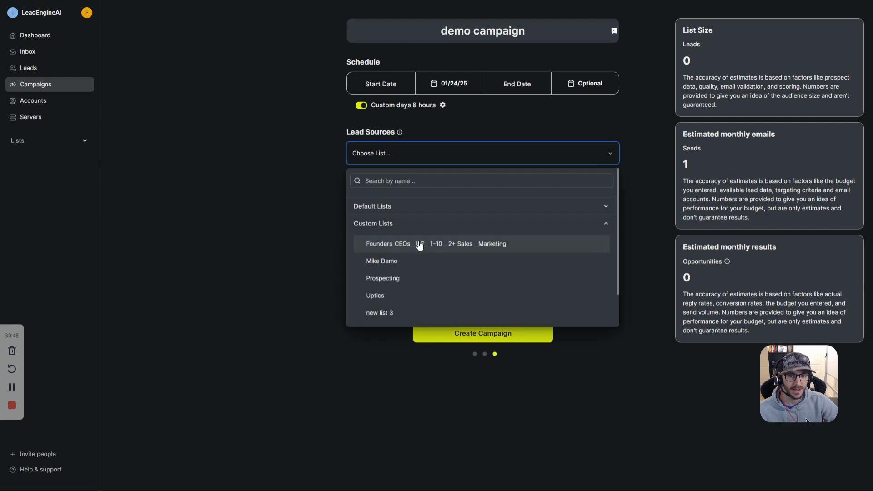
{"action": "left_click", "coordinate": [417, 242]}
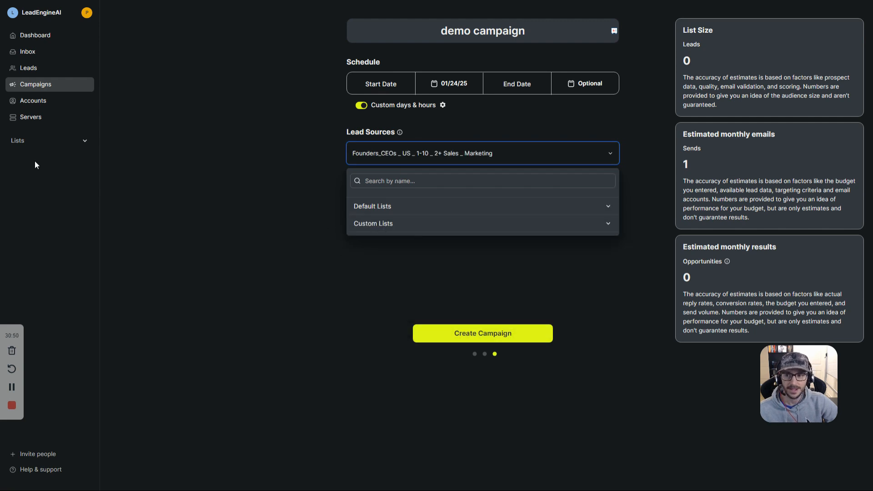
Step: Open and cancel a new lead list form, view custom lists, then open Exclude Leads settings
{"action": "left_click", "coordinate": [75, 141]}
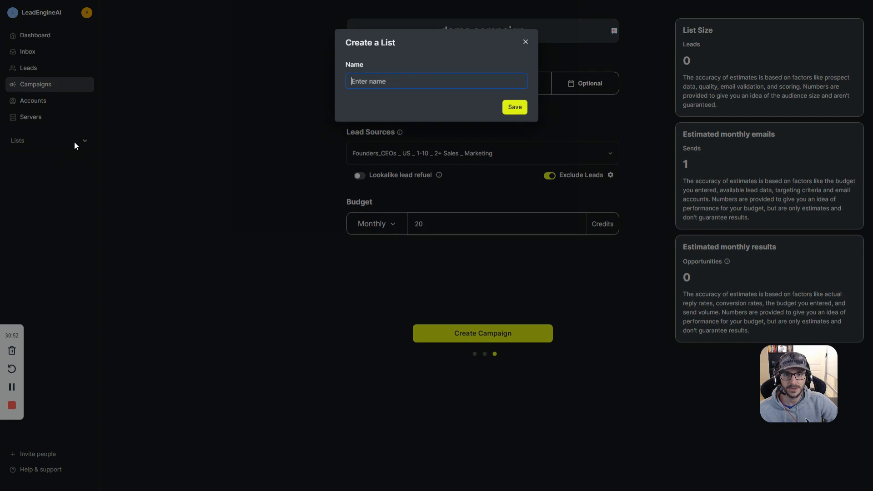
{"action": "left_click", "coordinate": [36, 163]}
{"action": "left_click", "coordinate": [30, 195]}
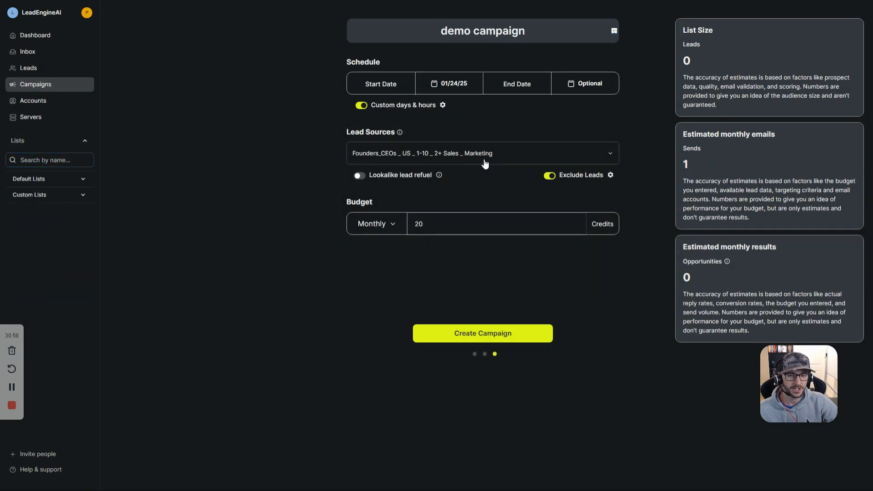
{"action": "left_click", "coordinate": [610, 175]}
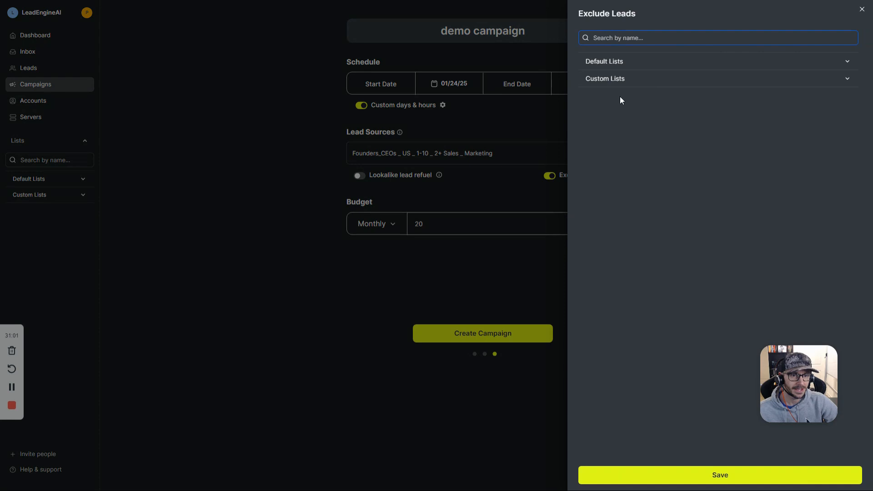
Step: Exclude the Opportunity and Wrong Contact default lists, check Custom Lists, and save the exclusions
{"action": "left_click", "coordinate": [627, 70]}
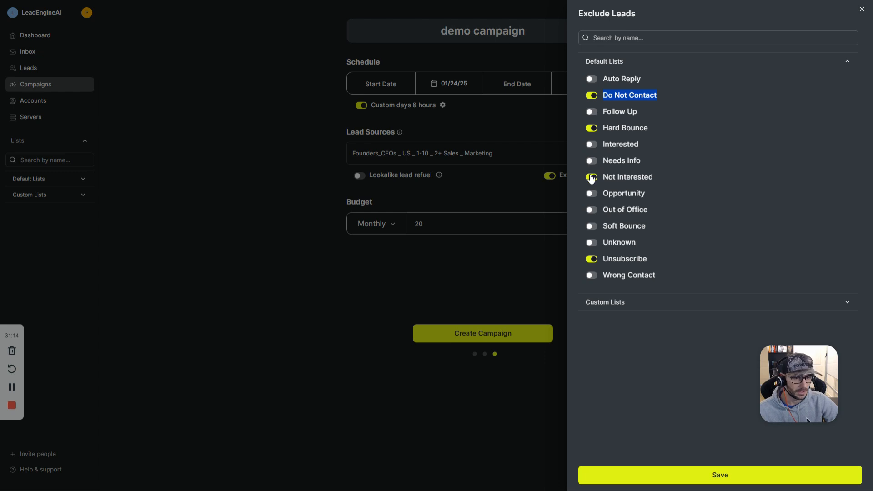
{"action": "left_click", "coordinate": [592, 194]}
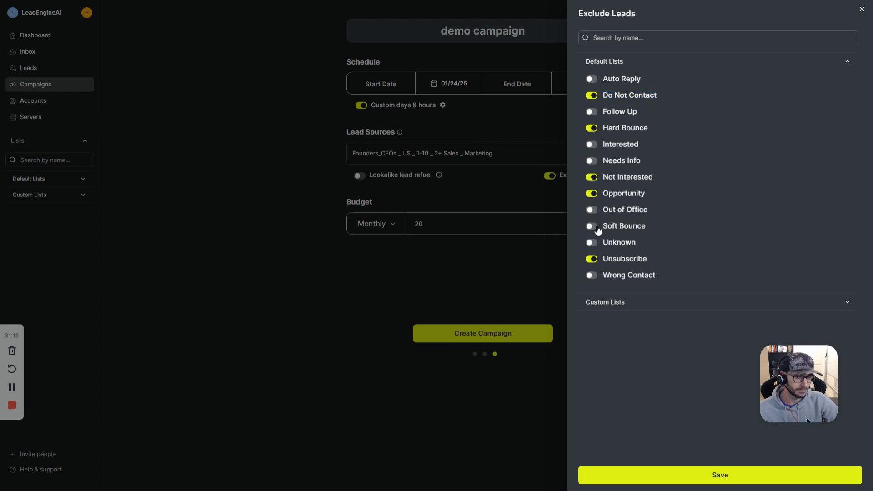
{"action": "left_click", "coordinate": [607, 276]}
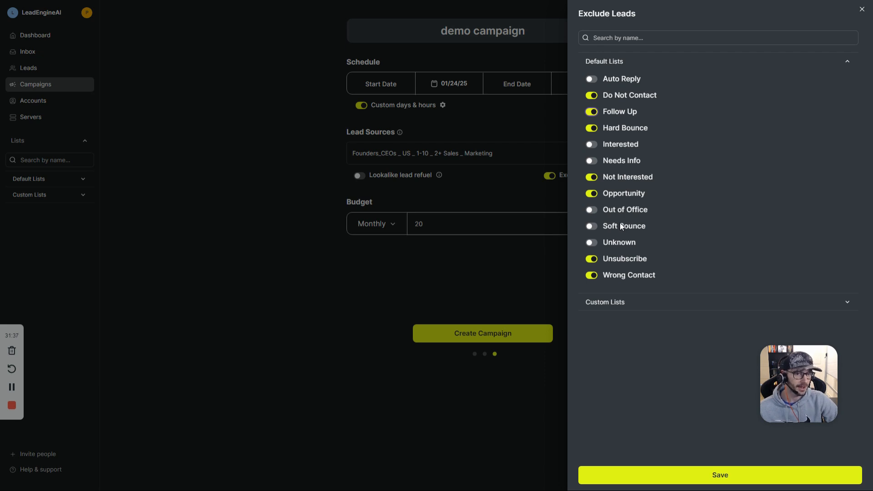
{"action": "left_click_drag", "start_coordinate": [615, 80], "coordinate": [657, 257]}
{"action": "left_click", "coordinate": [656, 258]}
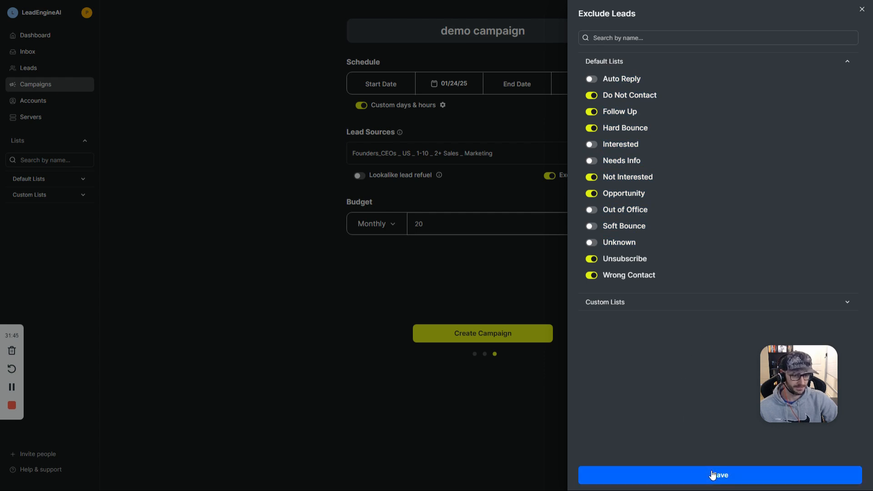
{"action": "left_click", "coordinate": [635, 304]}
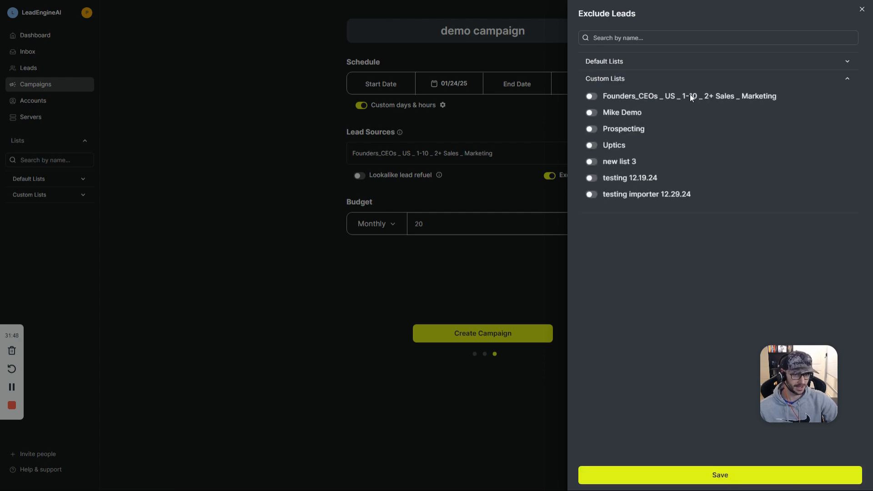
{"action": "left_click", "coordinate": [715, 475]}
{"action": "triple_click", "coordinate": [383, 174]}
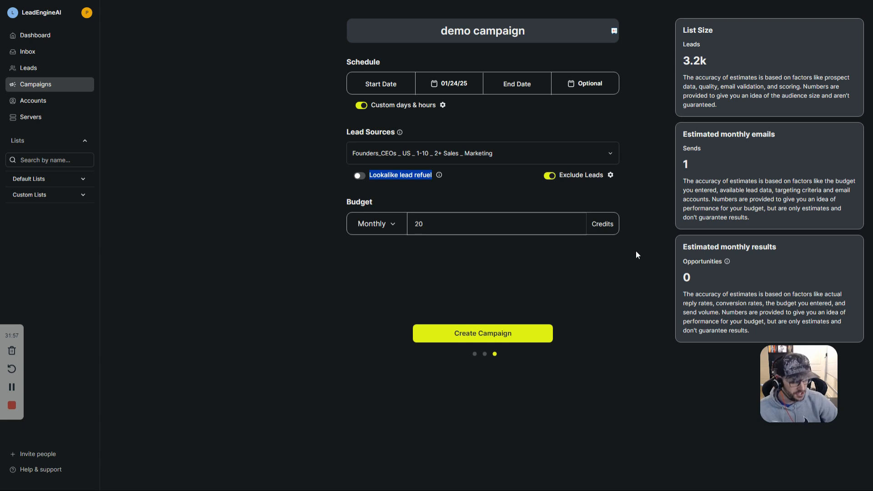
Step: Switch on lookalike lead refuel and check the 20-credit monthly budget
{"action": "left_click", "coordinate": [358, 176]}
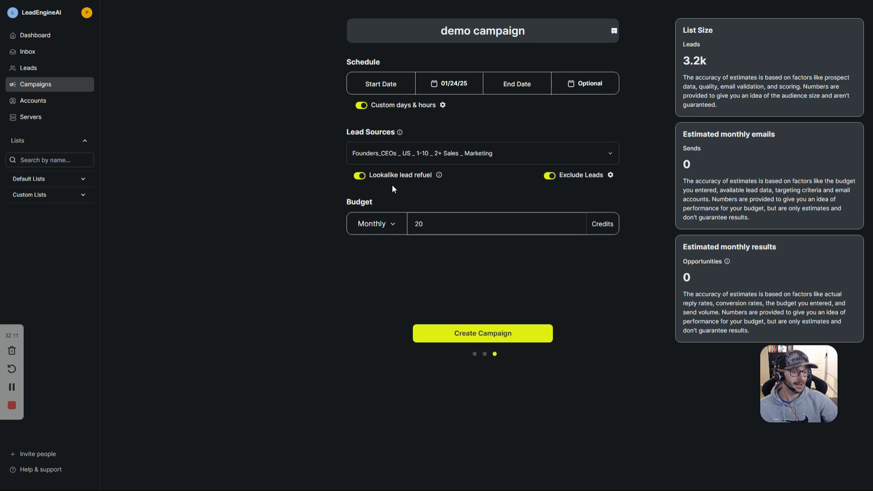
{"action": "double_click", "coordinate": [362, 202]}
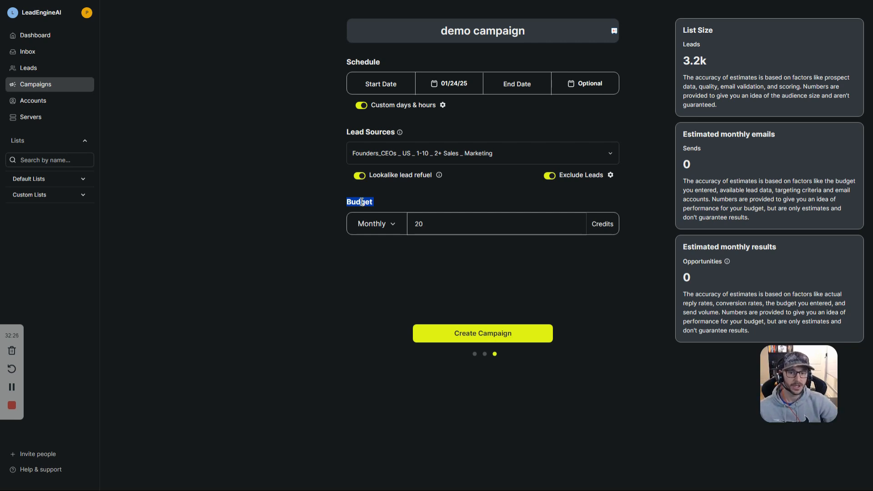
Step: Set a 200,000-credit Monthly budget and switch lookalike lead refuel back off
{"action": "left_click", "coordinate": [484, 226]}
{"action": "type", "text": "000"}
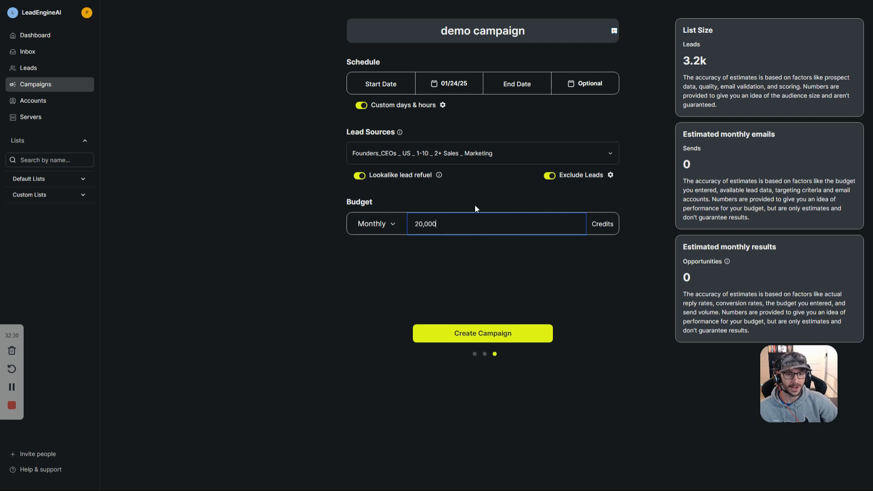
{"action": "left_click", "coordinate": [375, 233]}
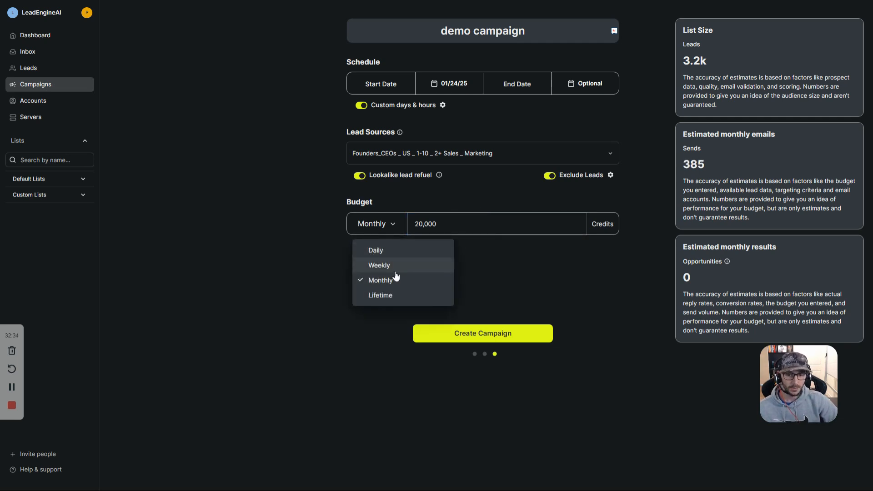
{"action": "left_click", "coordinate": [528, 273]}
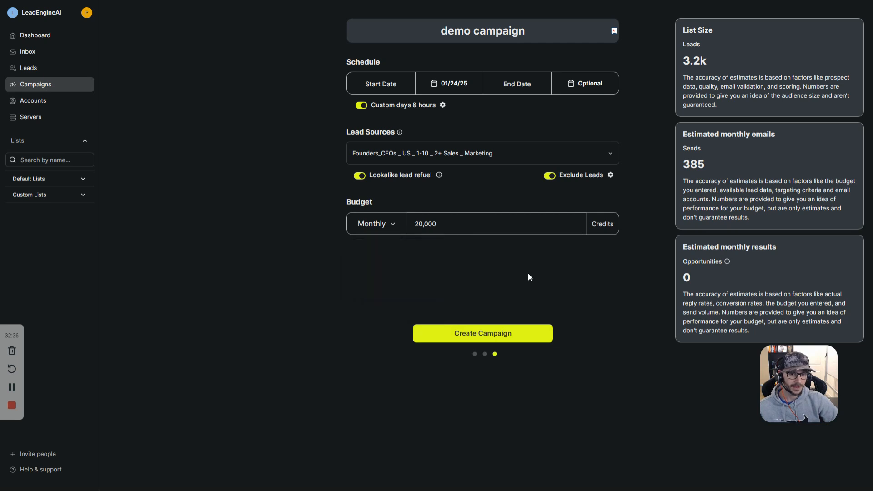
{"action": "left_click", "coordinate": [459, 226]}
{"action": "left_click", "coordinate": [360, 176]}
{"action": "type", "text": "0"}
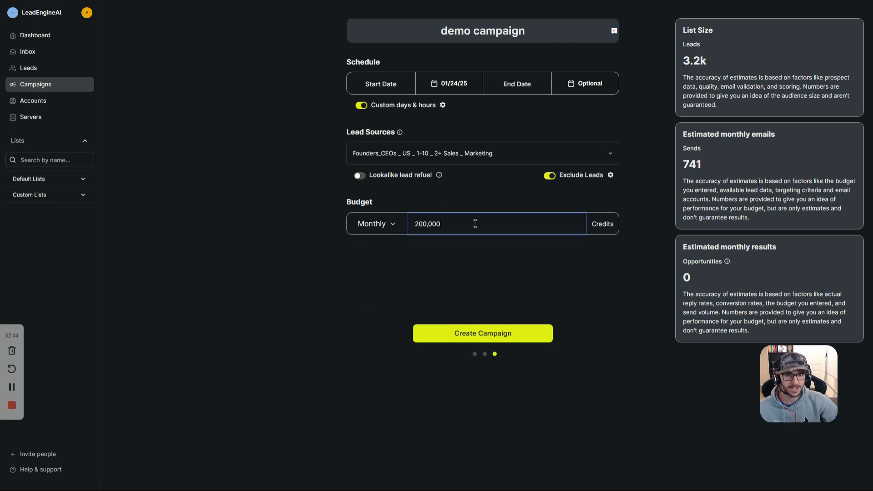
{"action": "double_click", "coordinate": [455, 222]}
{"action": "left_click", "coordinate": [474, 204]}
{"action": "double_click", "coordinate": [435, 224]}
{"action": "left_click", "coordinate": [473, 205]}
{"action": "double_click", "coordinate": [435, 224]}
{"action": "left_click", "coordinate": [595, 194]}
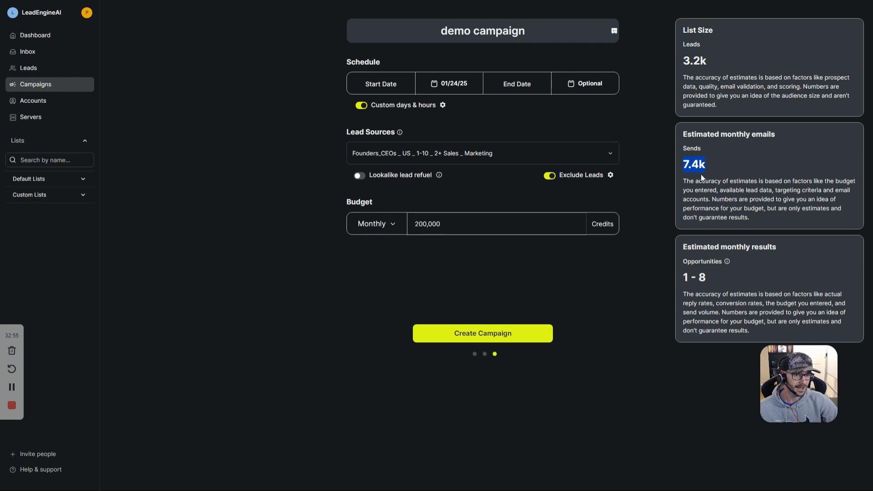
Step: Review the 7.4k monthly sends and 1–8 opportunities estimates, then return to the first setup step
{"action": "left_click_drag", "start_coordinate": [687, 166], "coordinate": [707, 169]}
{"action": "left_click", "coordinate": [707, 66]}
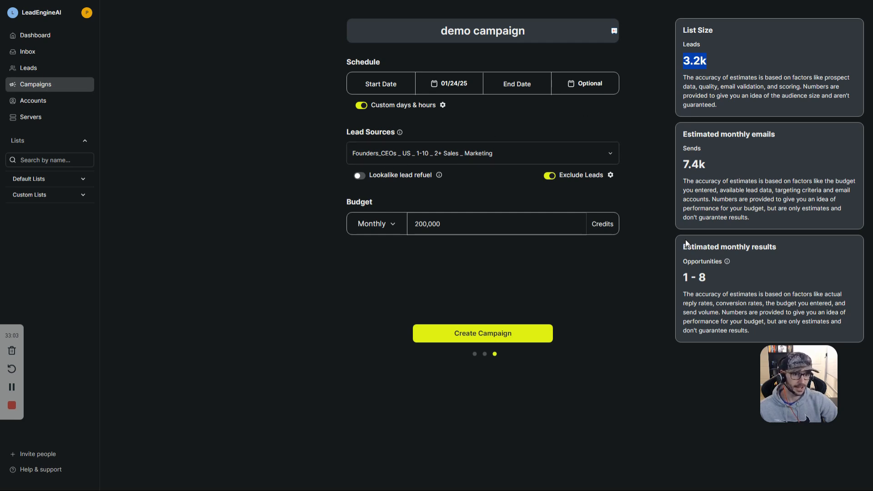
{"action": "left_click_drag", "start_coordinate": [685, 277], "coordinate": [712, 279]}
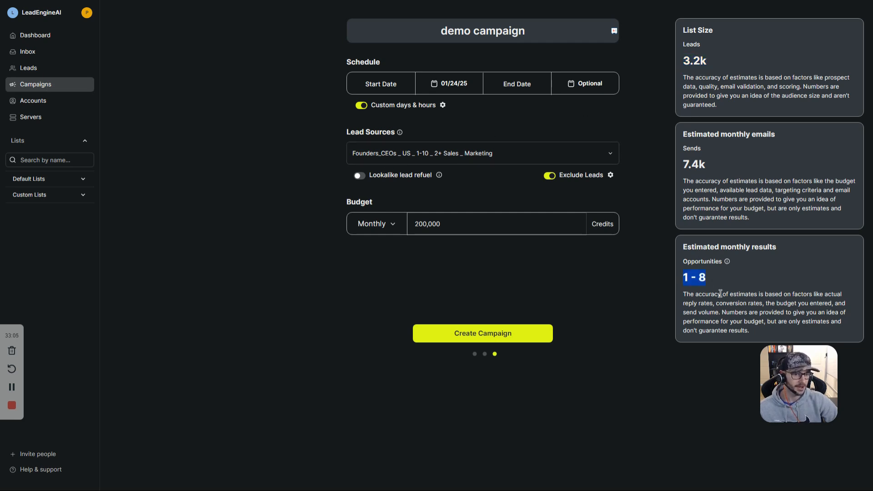
{"action": "left_click_drag", "start_coordinate": [707, 164], "coordinate": [683, 165]}
{"action": "left_click", "coordinate": [475, 354]}
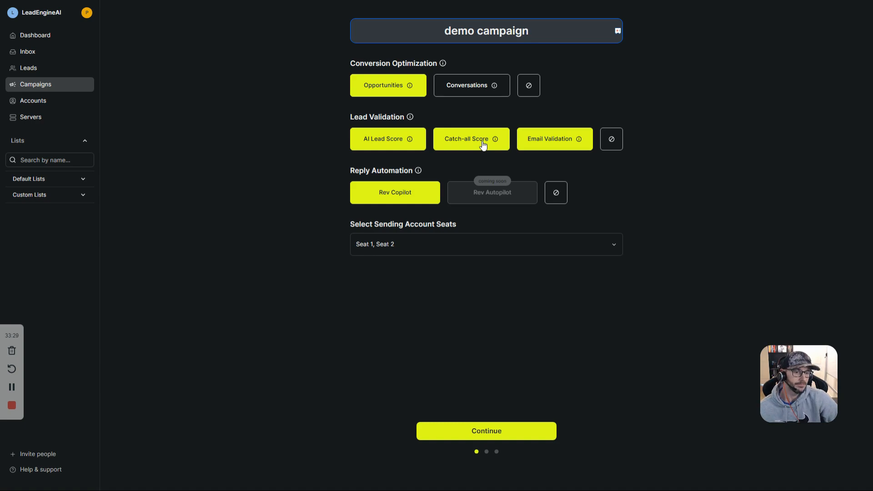
Step: Keep only Email Validation, turn Conversion Optimization off, and continue through to the budget step
{"action": "left_click", "coordinate": [540, 149]}
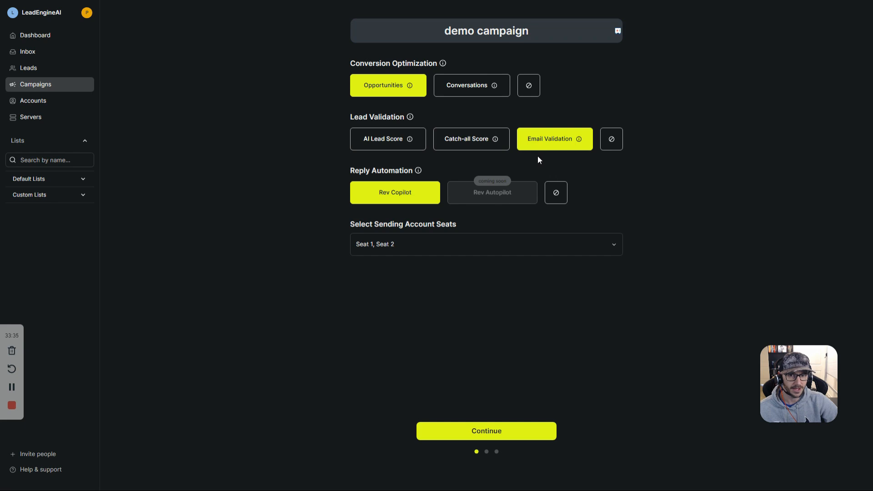
{"action": "left_click", "coordinate": [528, 88]}
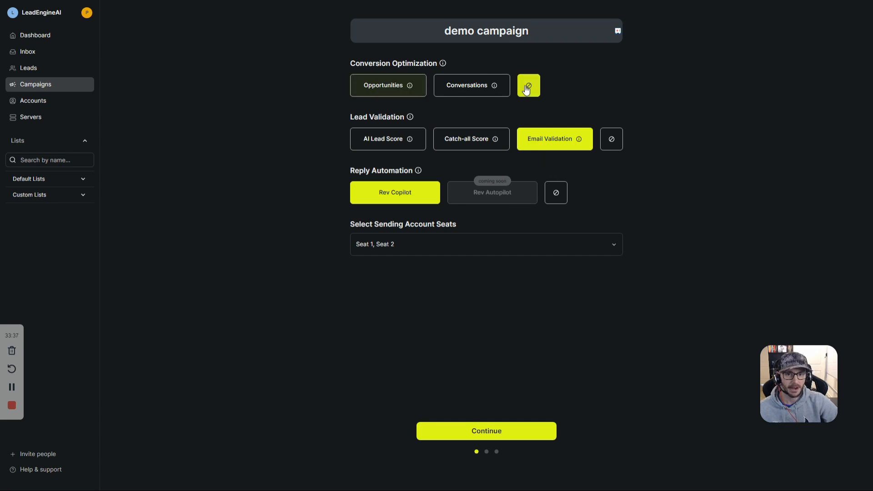
{"action": "triple_click", "coordinate": [370, 63]}
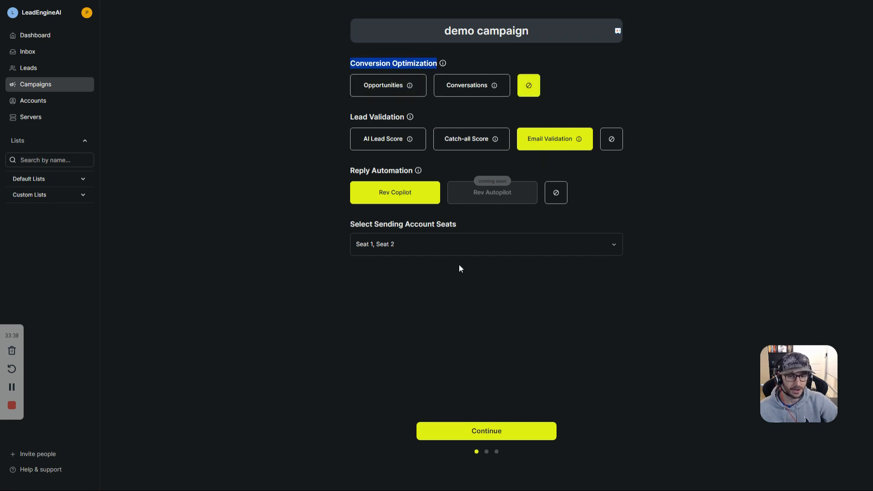
{"action": "left_click", "coordinate": [498, 434]}
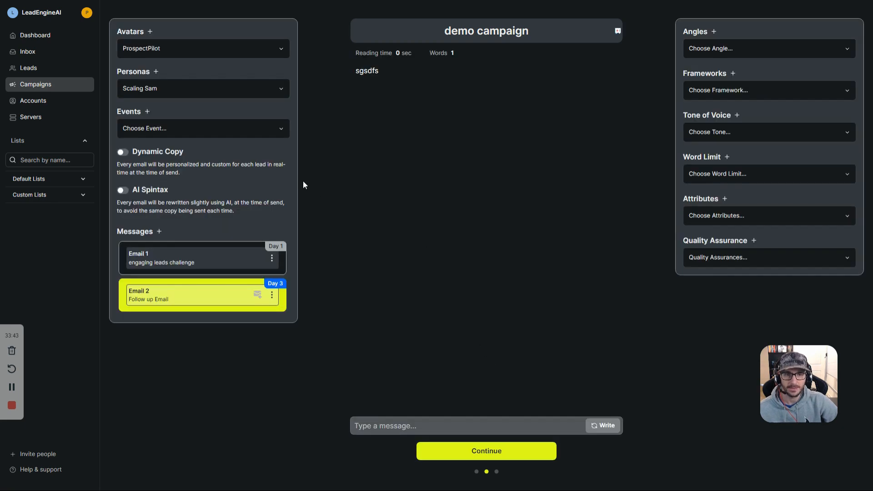
{"action": "left_click", "coordinate": [492, 450]}
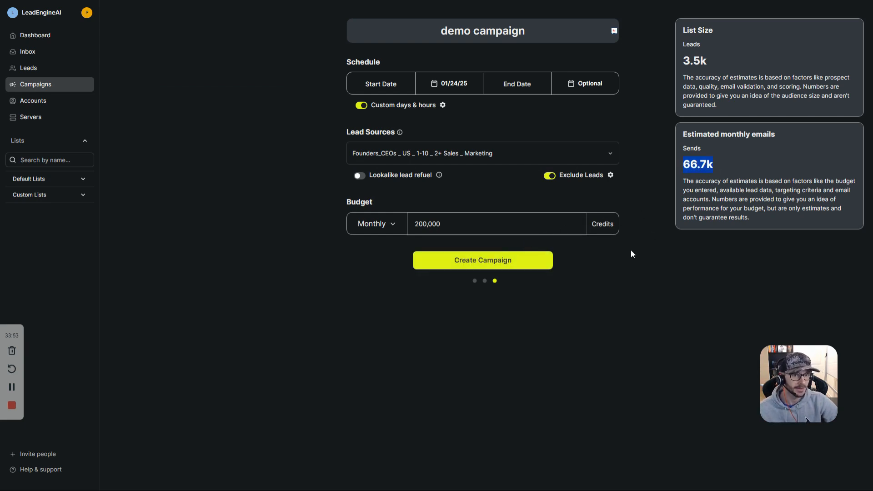
Step: Choose Opportunities optimization, continue, and review the 7–46 opportunities, 40k sends and 3.5k leads estimates
{"action": "left_click", "coordinate": [474, 281]}
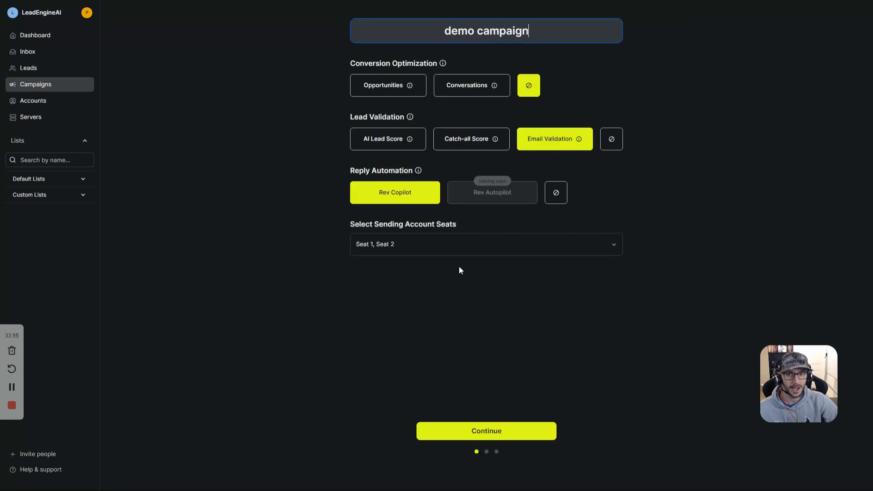
{"action": "left_click", "coordinate": [398, 88]}
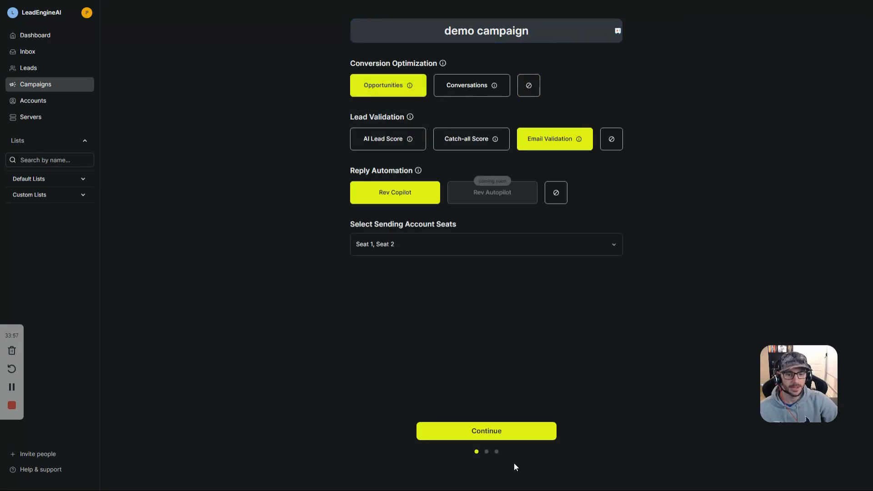
{"action": "left_click", "coordinate": [502, 434]}
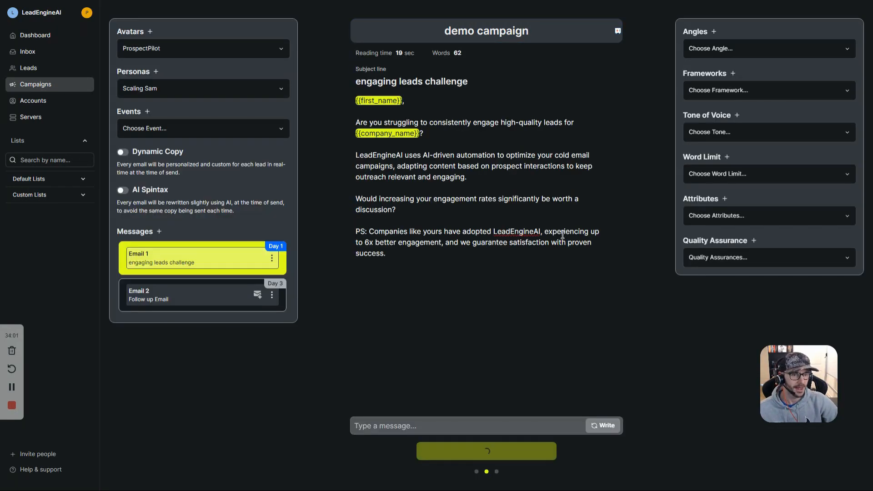
{"action": "double_click", "coordinate": [707, 277]}
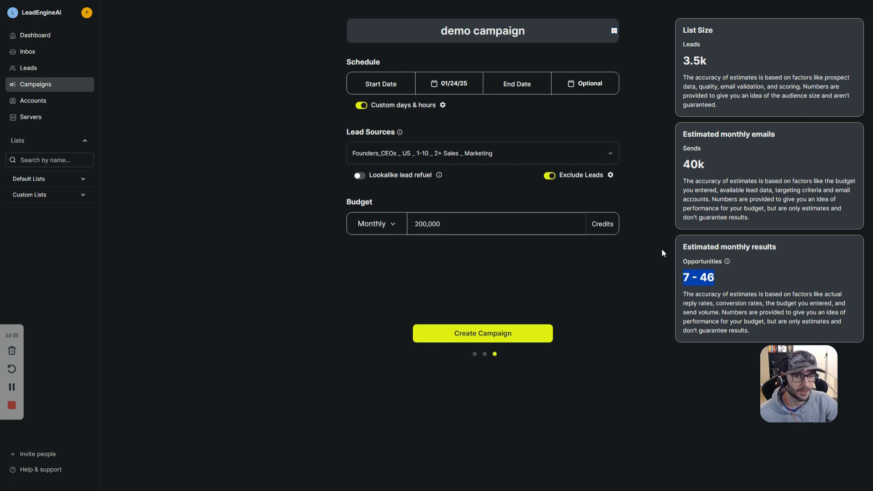
{"action": "double_click", "coordinate": [699, 164]}
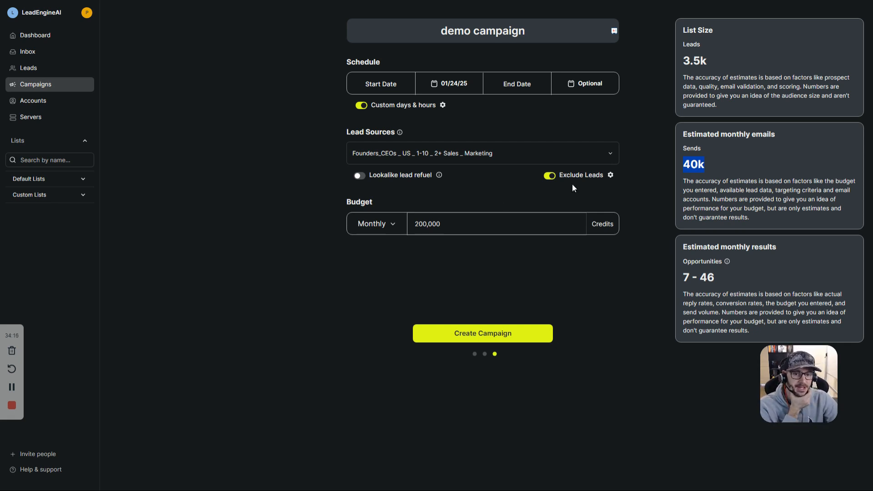
{"action": "double_click", "coordinate": [696, 62]}
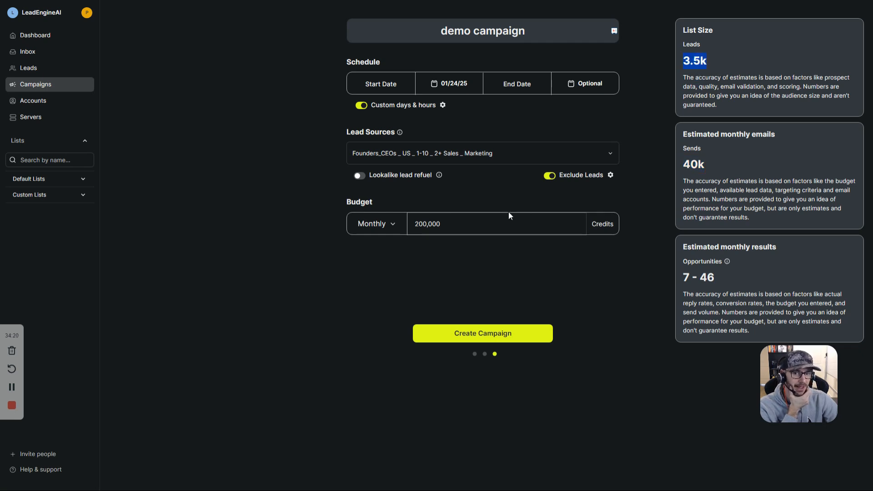
{"action": "left_click", "coordinate": [488, 223]}
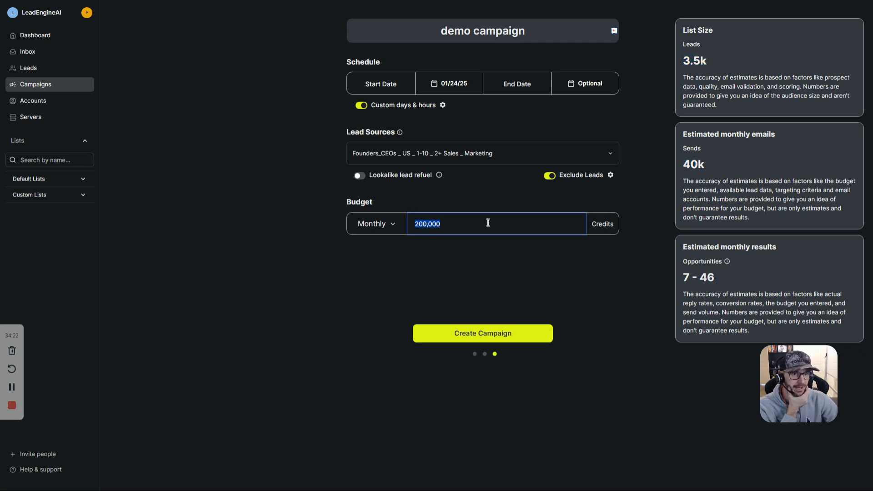
Step: Enter a 20,000-credit budget, check the 3.5k list, 4k sends and 1–5 opportunities estimates, then create the campaign
{"action": "type", "text": "20000"}
{"action": "left_click", "coordinate": [493, 206]}
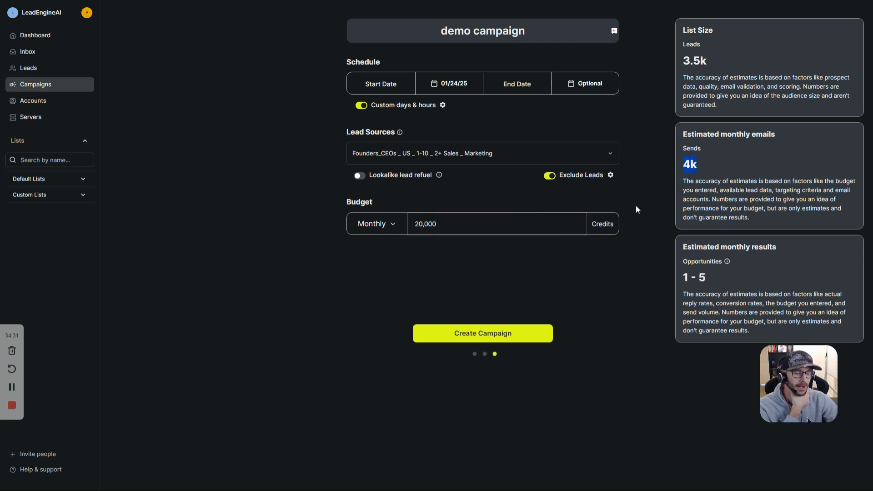
{"action": "double_click", "coordinate": [692, 64]}
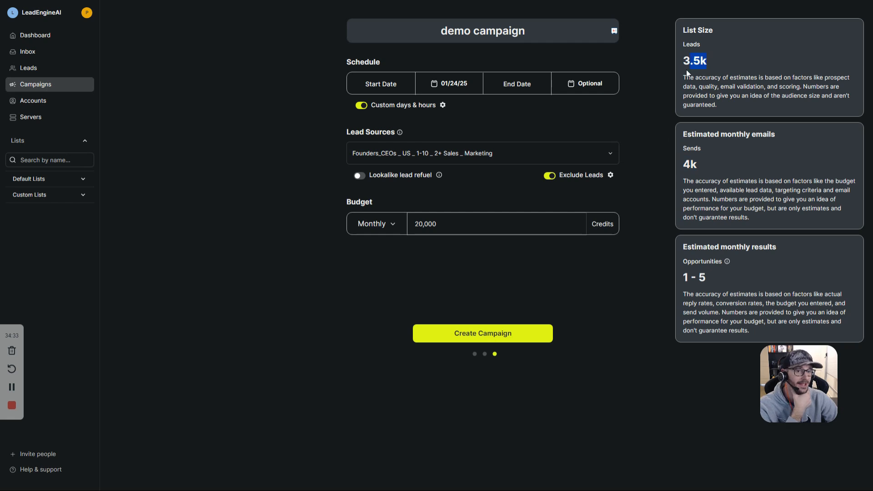
{"action": "left_click_drag", "start_coordinate": [686, 163], "coordinate": [701, 179]}
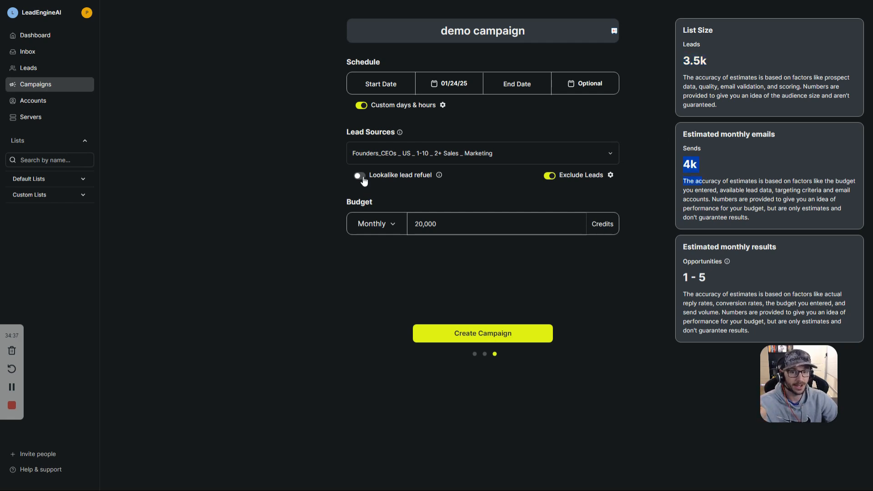
{"action": "left_click", "coordinate": [392, 190]}
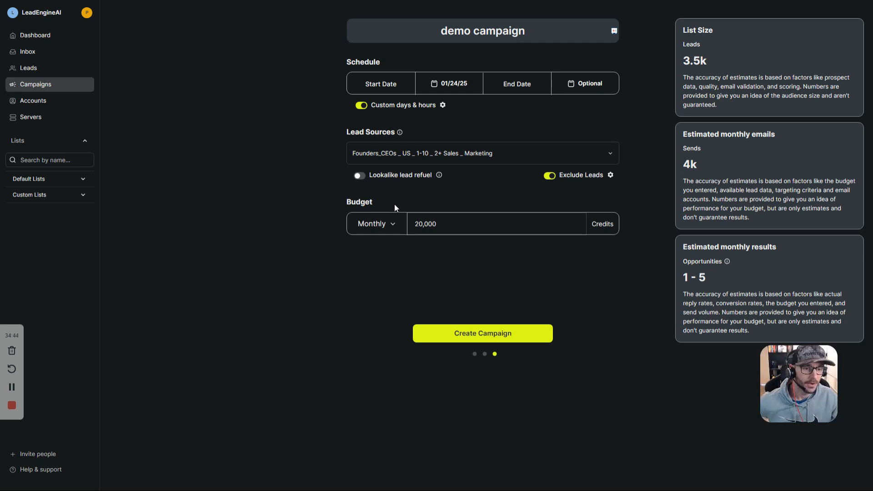
{"action": "left_click_drag", "start_coordinate": [731, 272], "coordinate": [685, 276]}
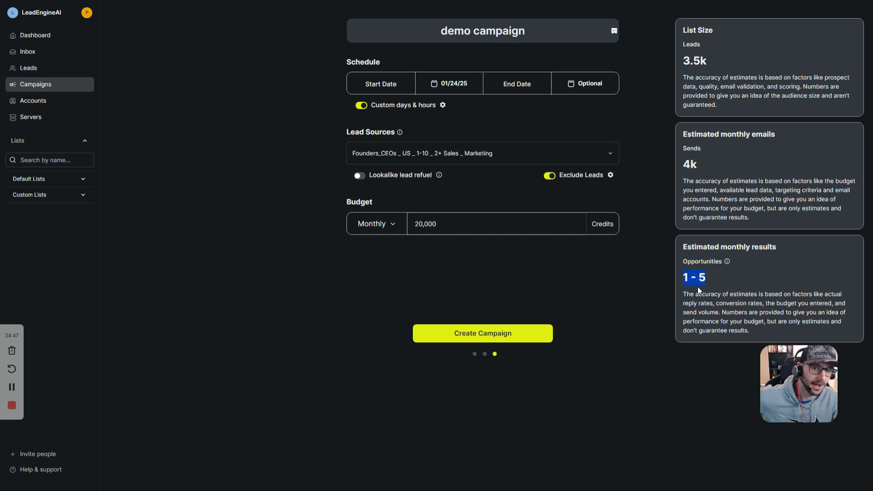
{"action": "left_click", "coordinate": [522, 333]}
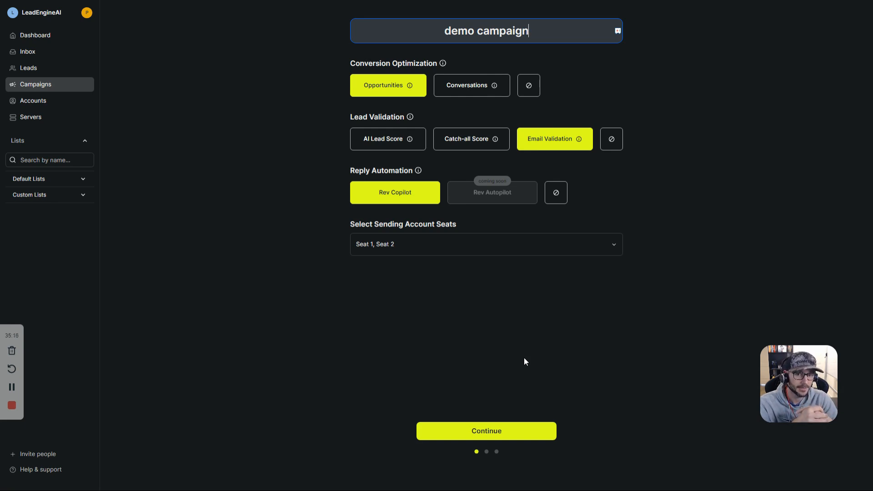
Step: Advance from Conversion Optimization to the email copy step showing Email 1, 'engaging leads challenge'
{"action": "left_click", "coordinate": [501, 429]}
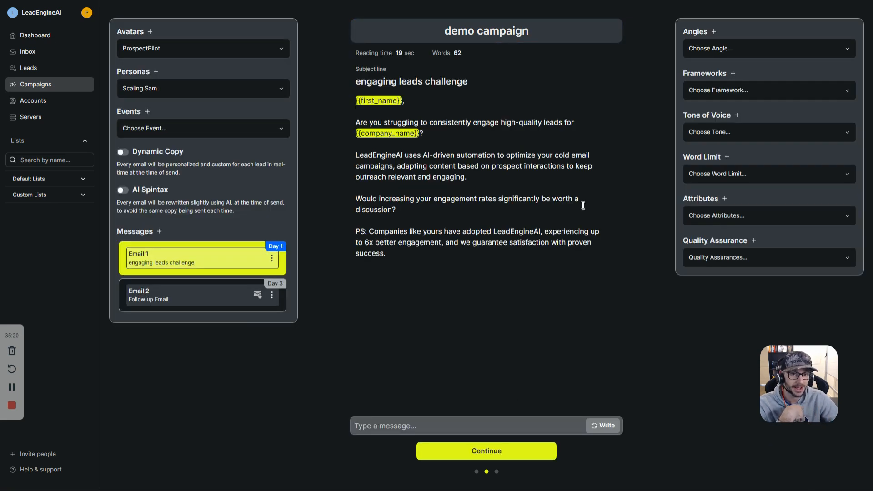